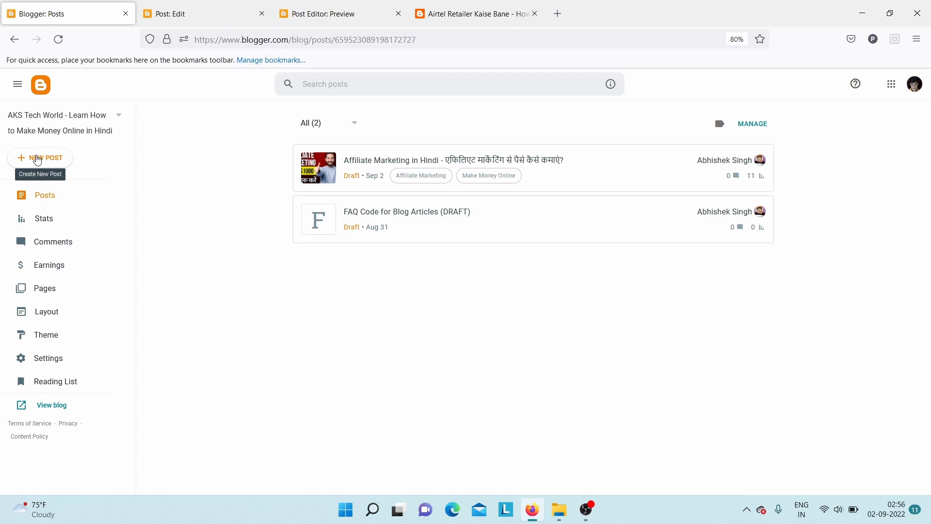
# Search Google for "aks tech world" in a new browser tab, open the akstechworld.com blog and look over its homepage.
pyautogui.click(557, 13)
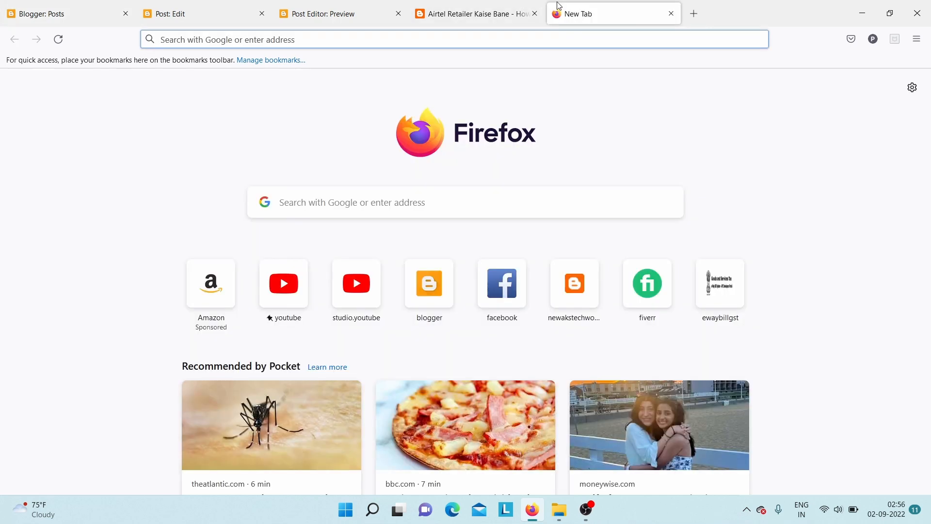
pyautogui.write('aks')
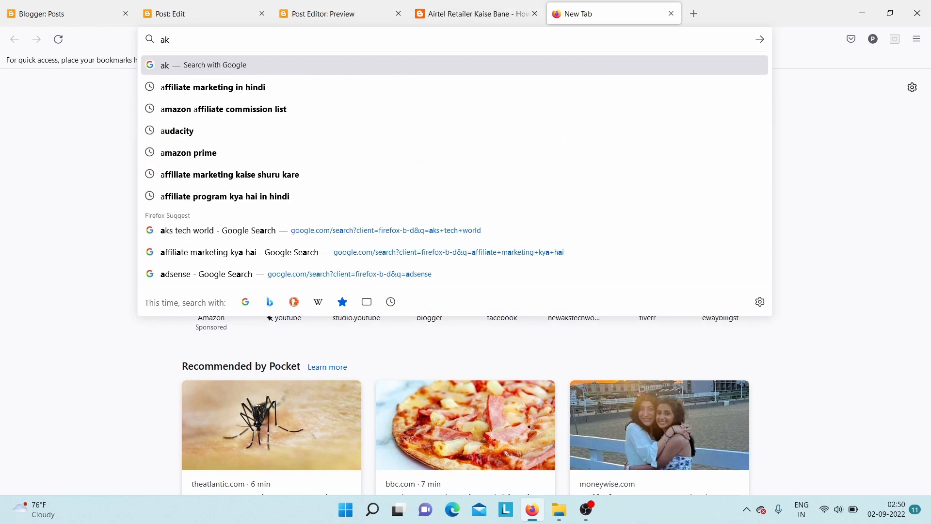
pyautogui.write('s')
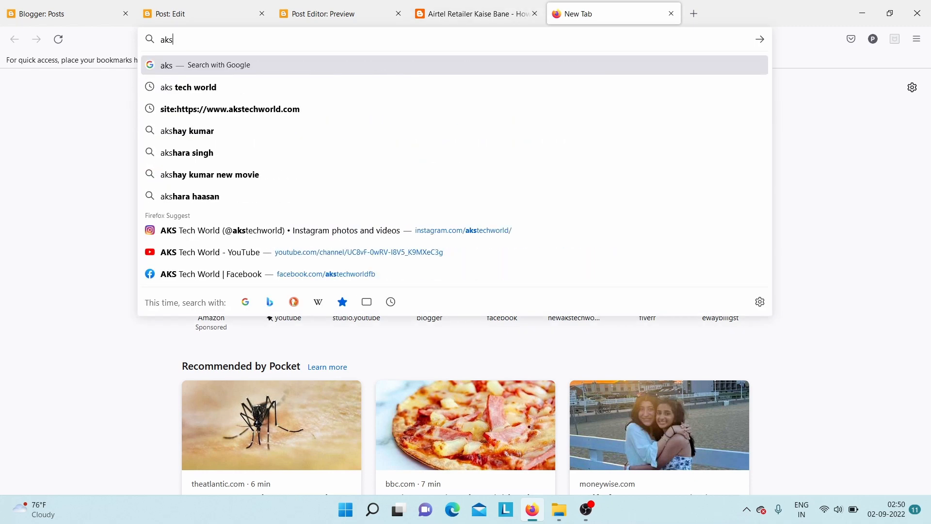
pyautogui.click(461, 88)
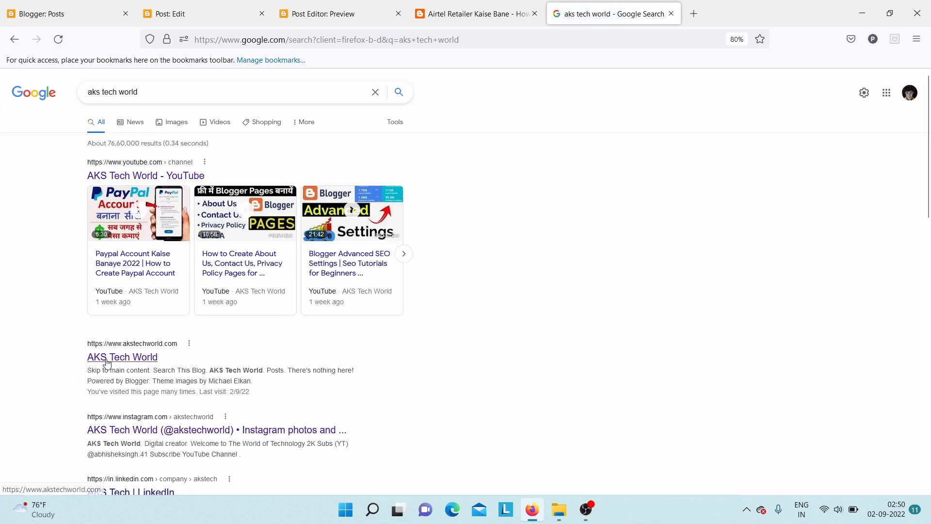
pyautogui.click(109, 364)
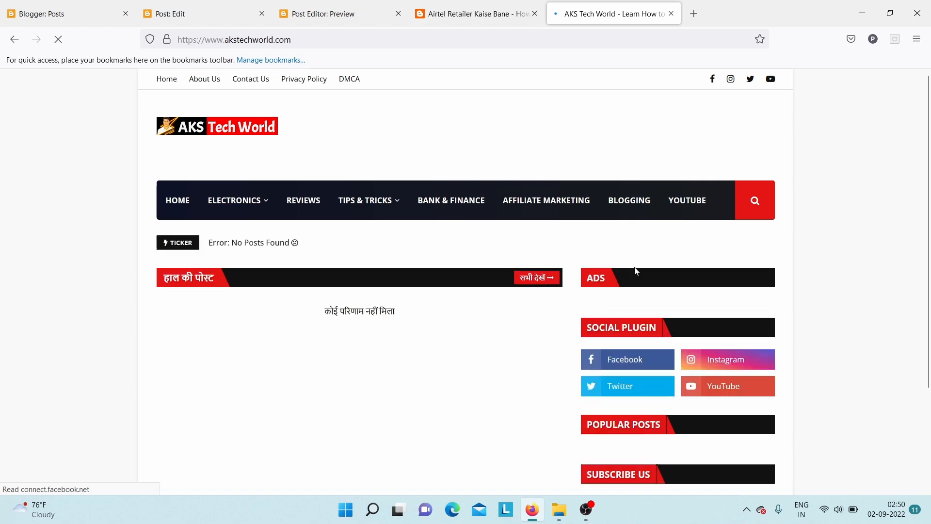
pyautogui.moveTo(926, 138); pyautogui.dragTo(930, 63)
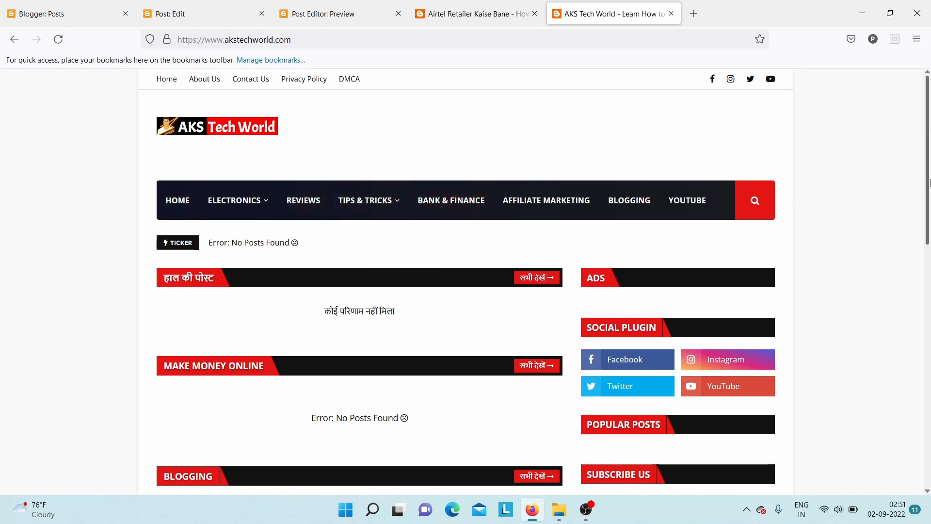
pyautogui.moveTo(930, 183); pyautogui.dragTo(919, 31)
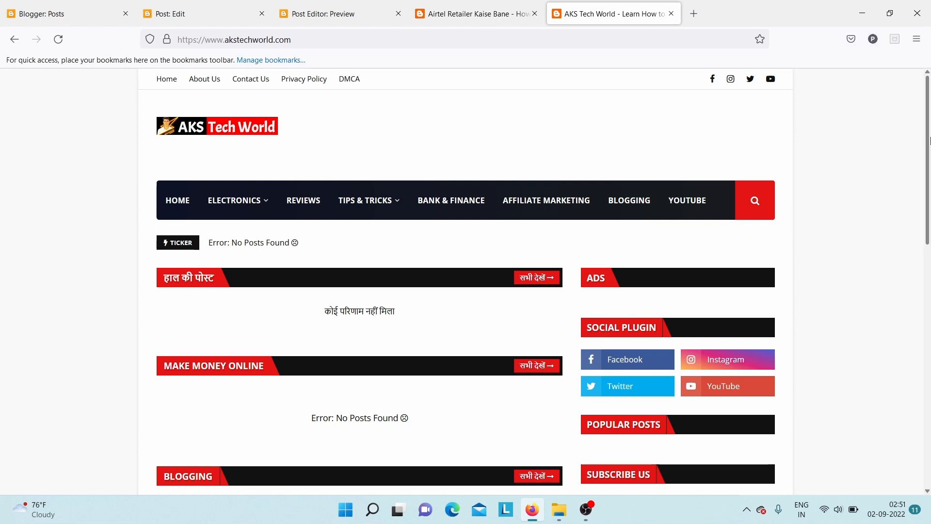
pyautogui.moveTo(927, 141); pyautogui.dragTo(930, 112)
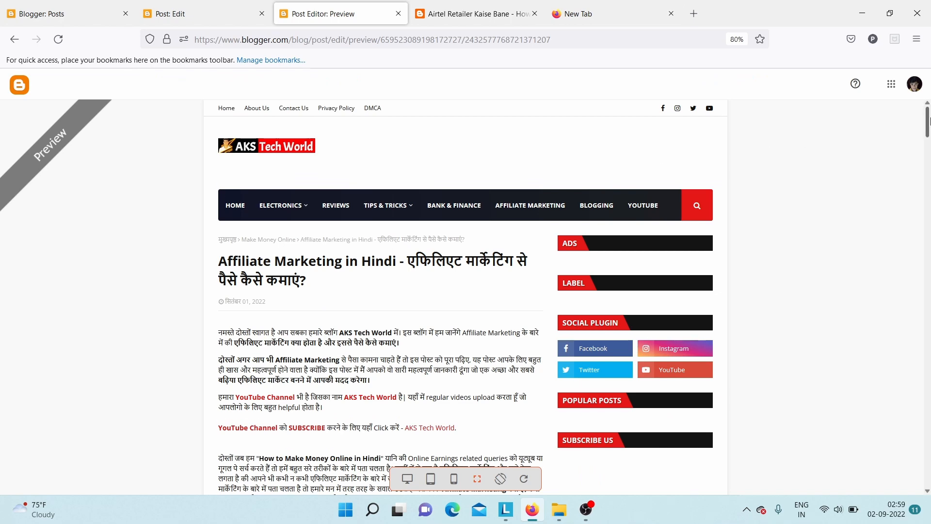
# Review the draft Affiliate Marketing post's preview, from the introduction and table of contents through to the FAQ section.
pyautogui.scroll(-3, 928, 130)
pyautogui.moveTo(928, 130); pyautogui.dragTo(928, 92)
pyautogui.moveTo(928, 123)
pyautogui.mouseDown()
pyautogui.moveTo(929, 206)
pyautogui.moveTo(930, 115)
pyautogui.mouseUp()
pyautogui.scroll(-7, 928, 121)
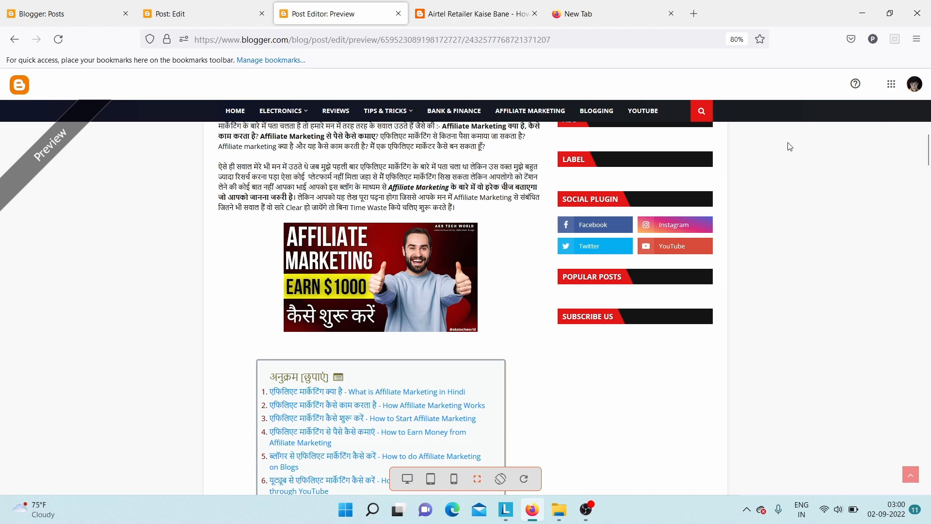
pyautogui.scroll(-5, 927, 148)
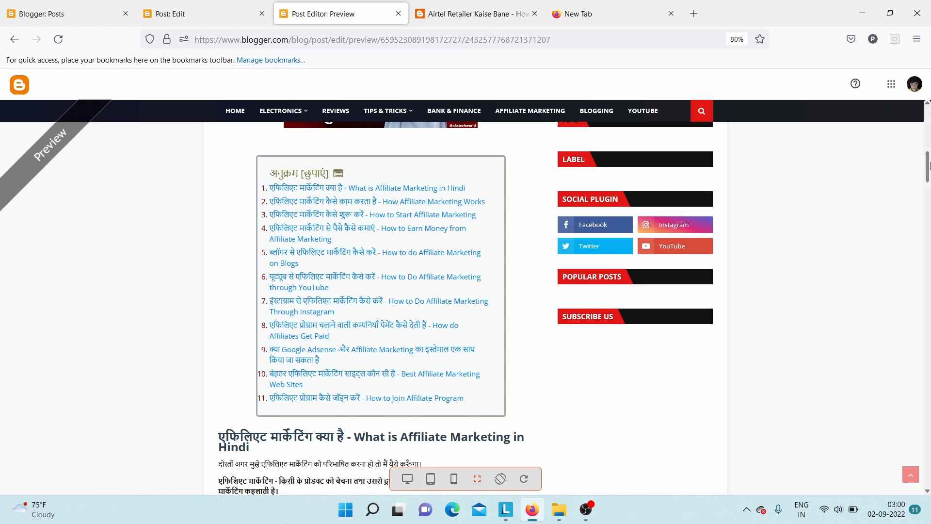
pyautogui.moveTo(930, 168); pyautogui.dragTo(930, 191)
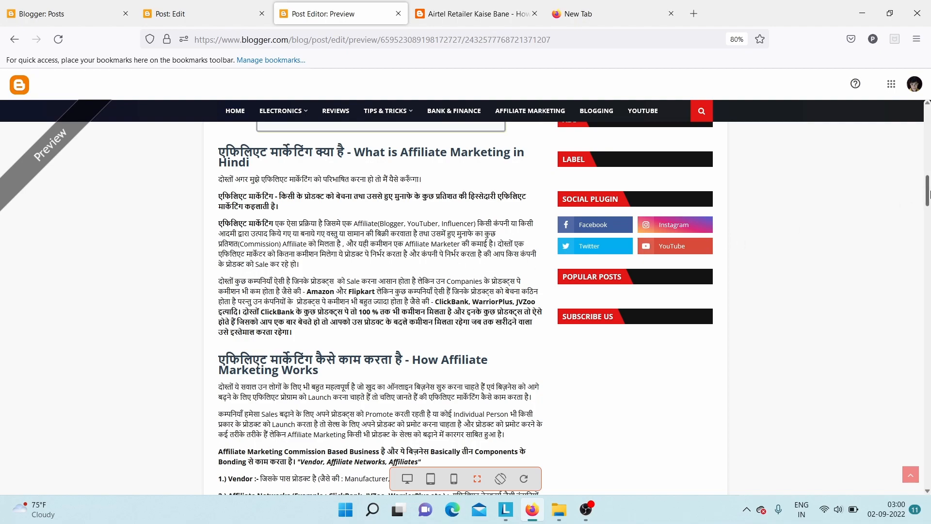
pyautogui.moveTo(924, 198); pyautogui.dragTo(929, 262)
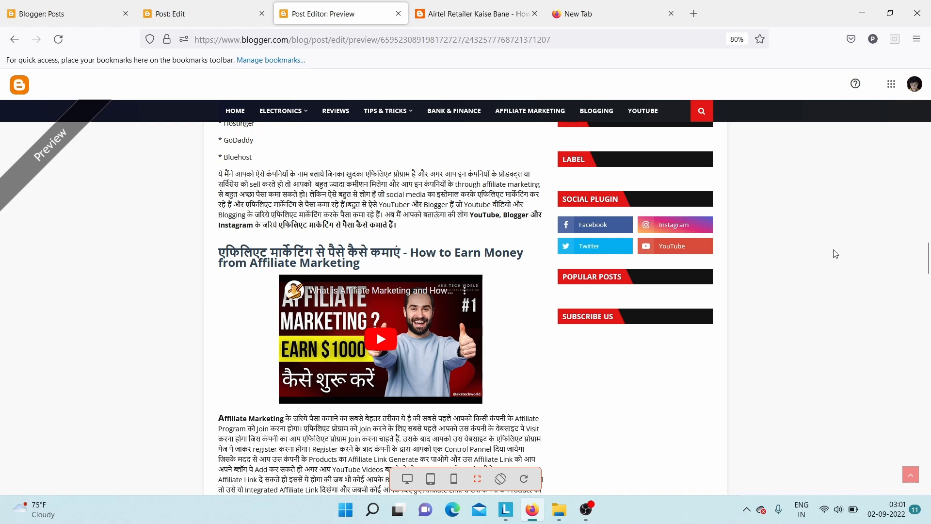
pyautogui.moveTo(927, 258); pyautogui.dragTo(928, 451)
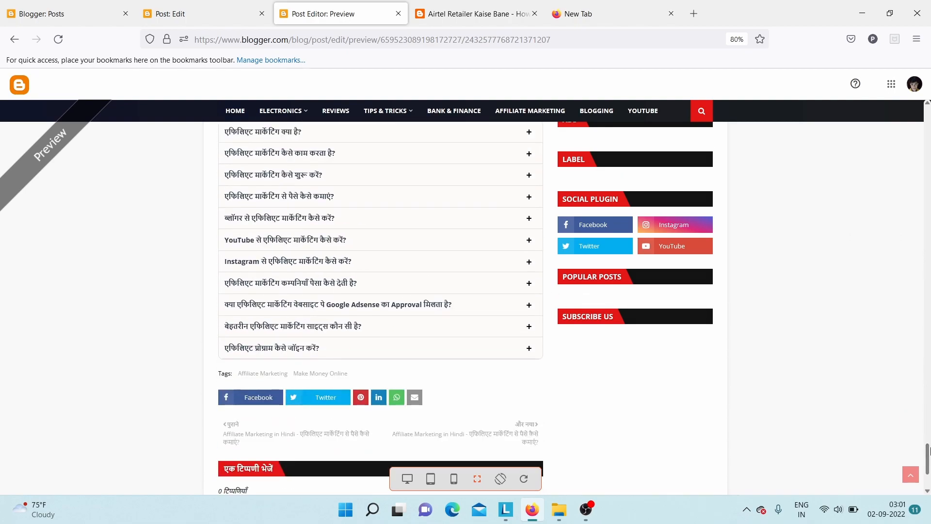
pyautogui.scroll(1, 927, 456)
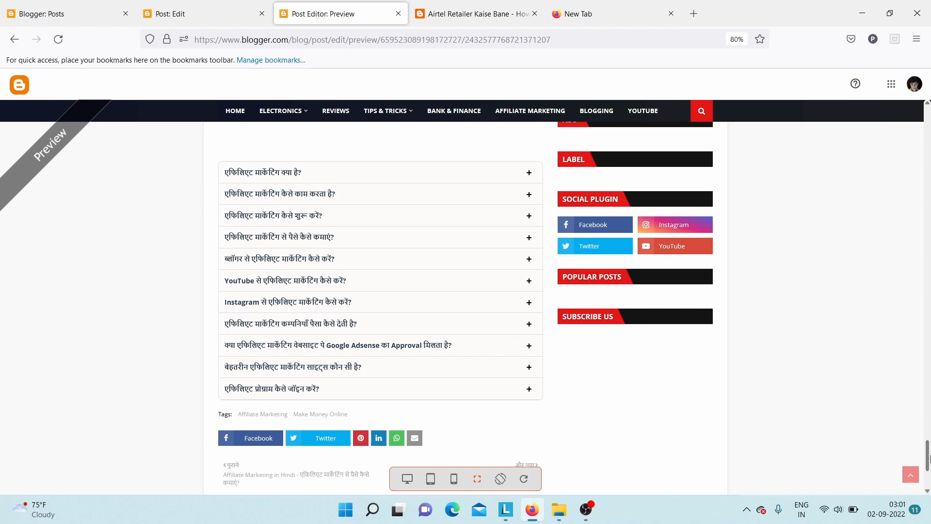
# Examine the FAQ section of the published Airtel Retailer article, expanding its first two questions to read the answers.
pyautogui.click(464, 4)
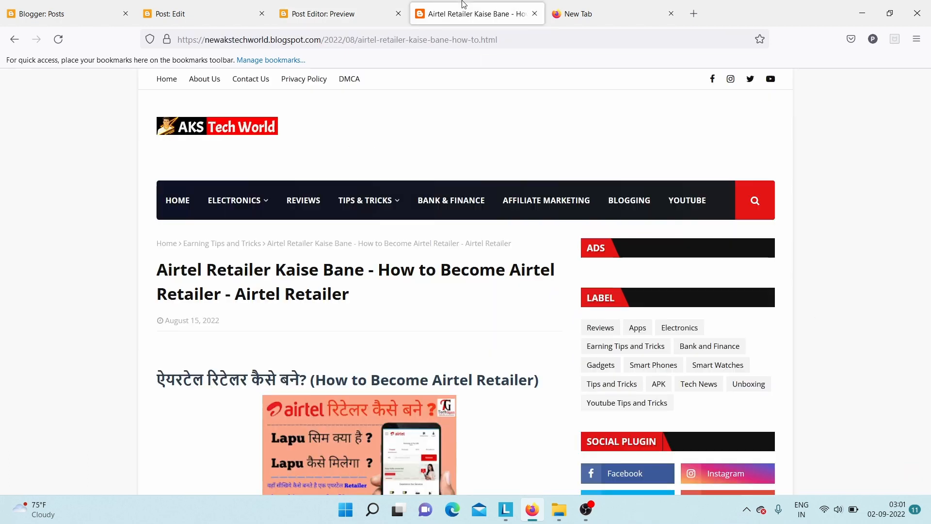
pyautogui.moveTo(927, 136); pyautogui.dragTo(929, 407)
pyautogui.moveTo(928, 415); pyautogui.dragTo(929, 407)
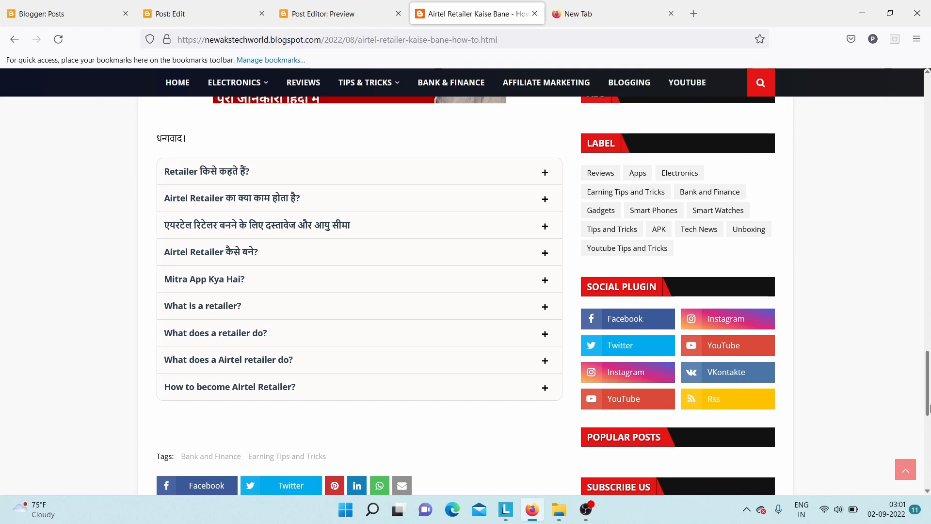
pyautogui.click(543, 175)
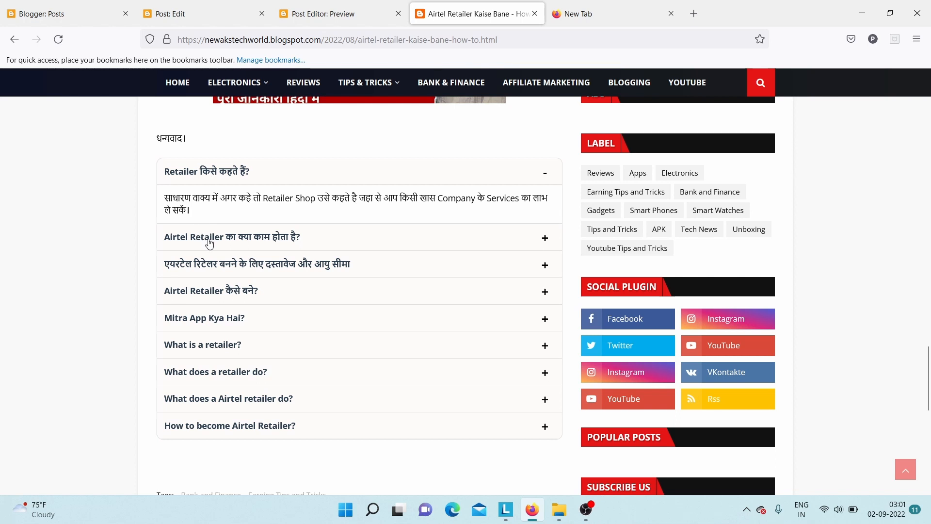
pyautogui.click(546, 239)
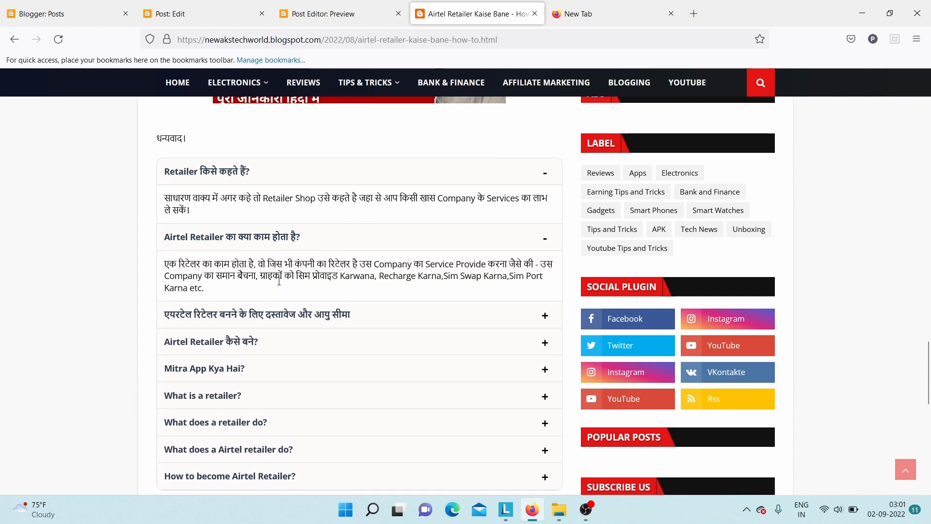
# Return to the Affiliate Marketing post's editor and check its custom permalink, title and search description.
pyautogui.click(338, 5)
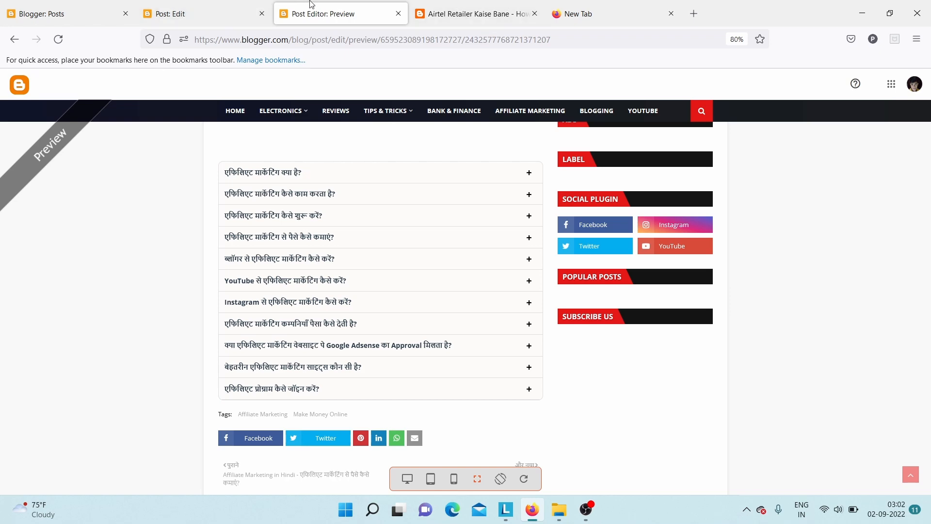
pyautogui.click(201, 6)
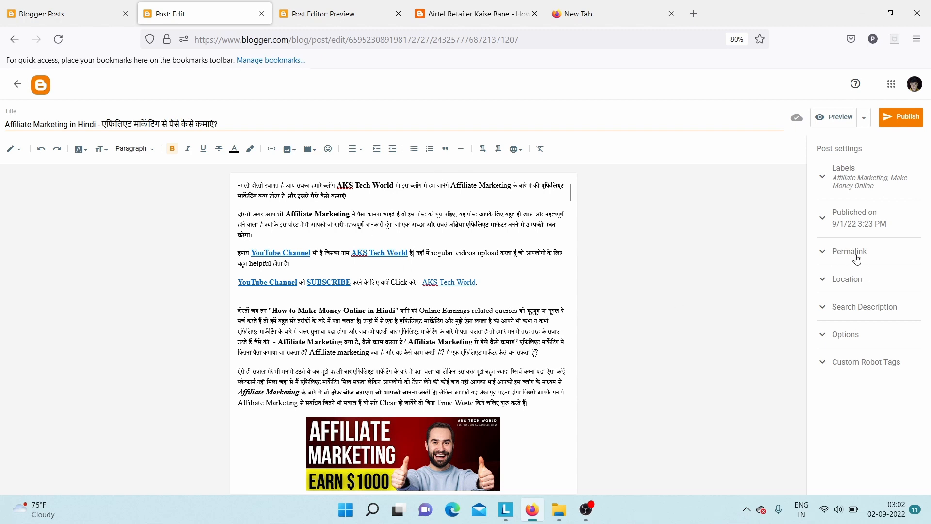
pyautogui.click(836, 254)
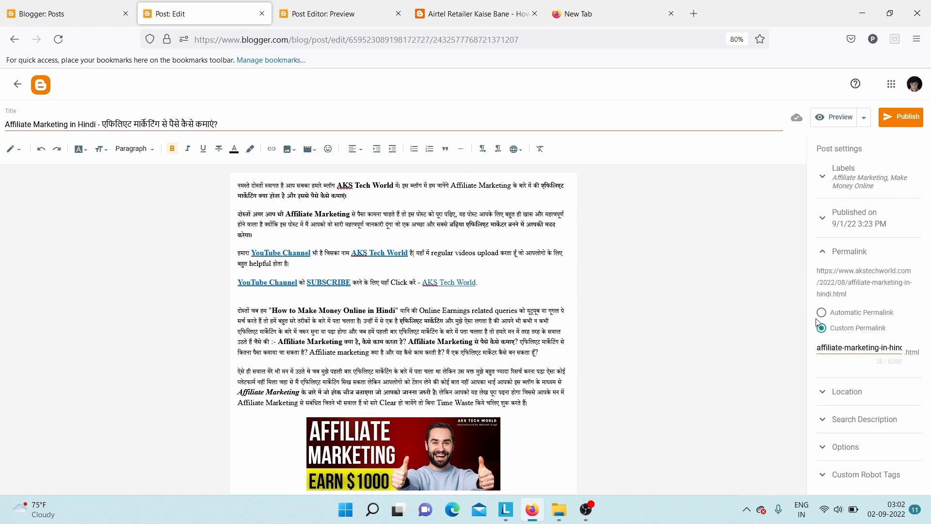
pyautogui.click(868, 347)
pyautogui.doubleClick(222, 119)
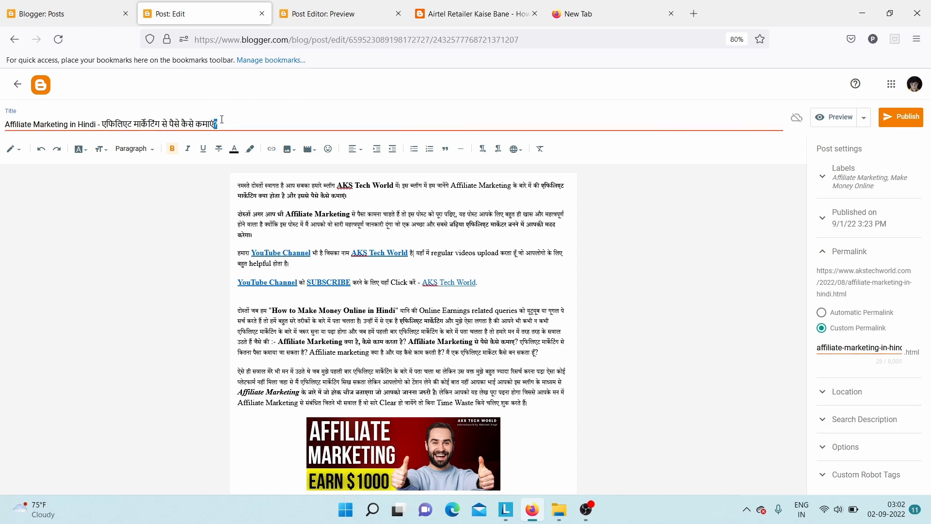
pyautogui.click(227, 120)
pyautogui.click(872, 429)
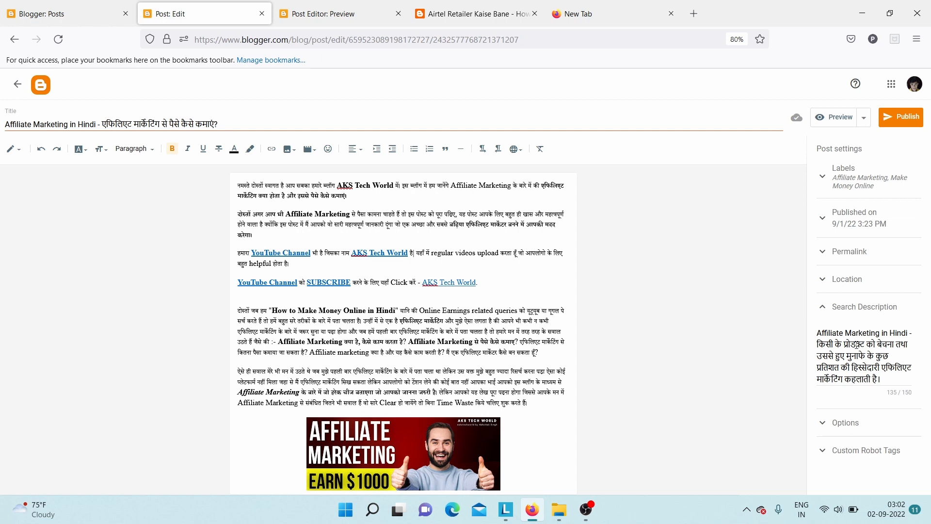
pyautogui.click(857, 344)
pyautogui.click(842, 311)
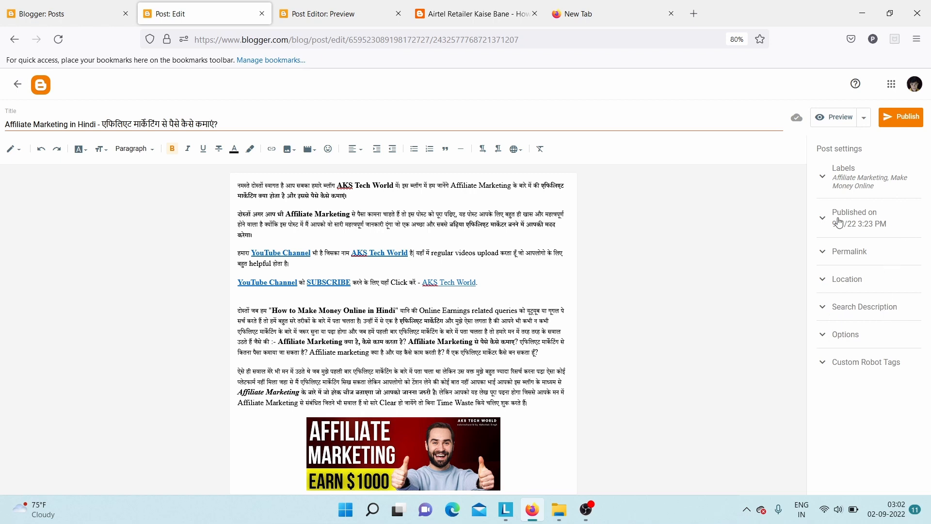
# Switch the Affiliate Marketing post to HTML view and copy its entire code.
pyautogui.click(523, 289)
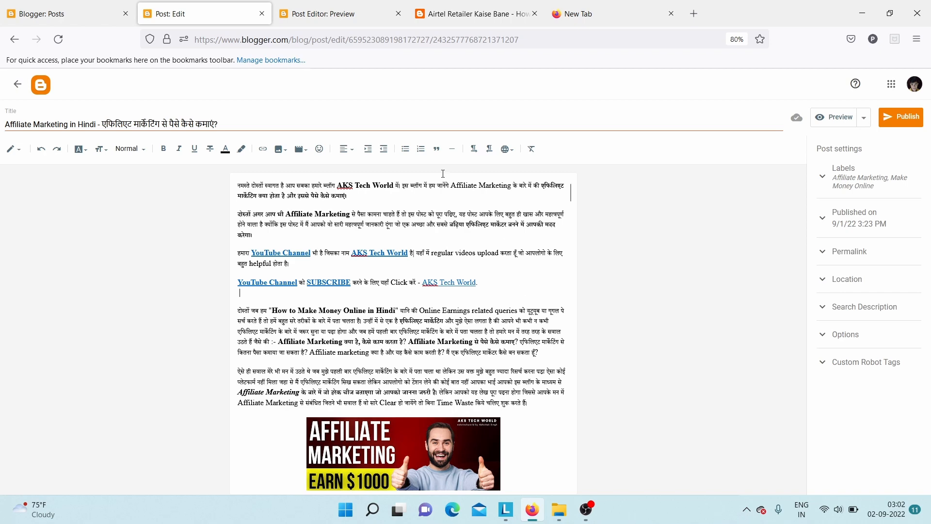
pyautogui.click(15, 149)
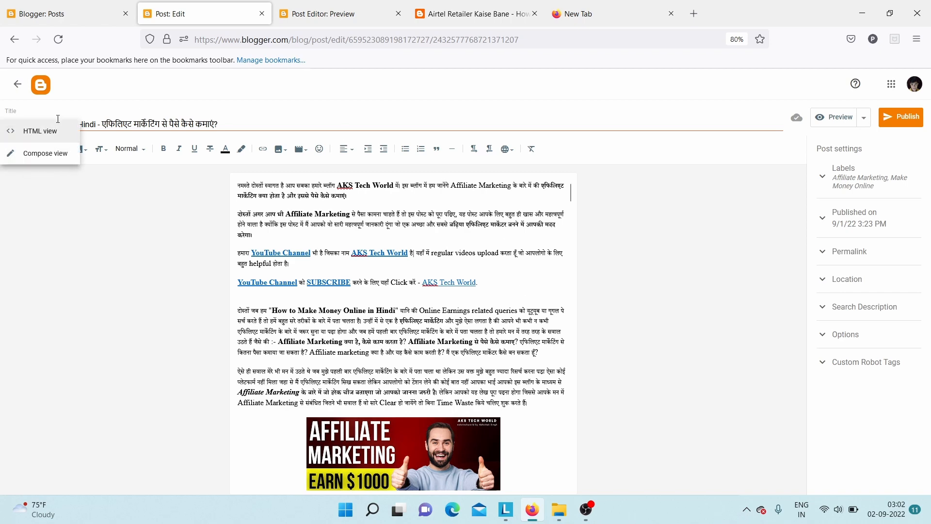
pyautogui.click(45, 132)
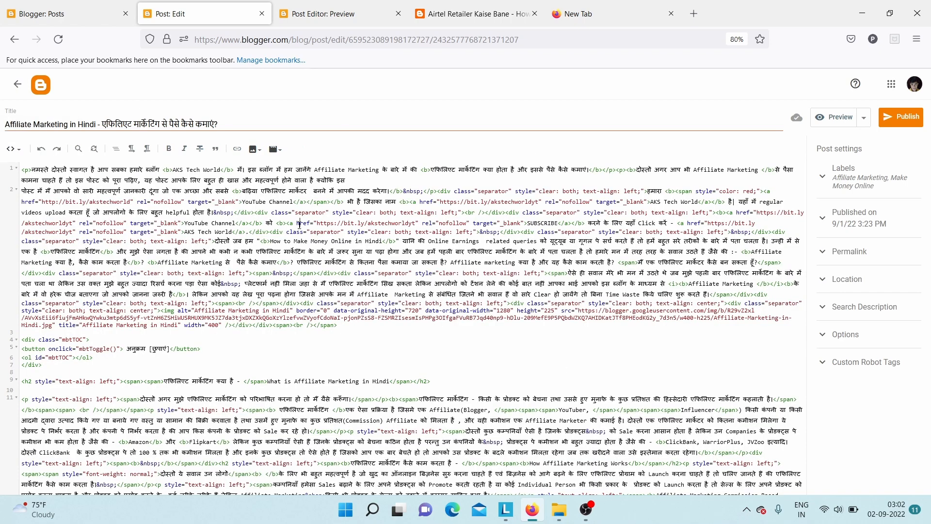
pyautogui.hotkey('ctrl', 'a')
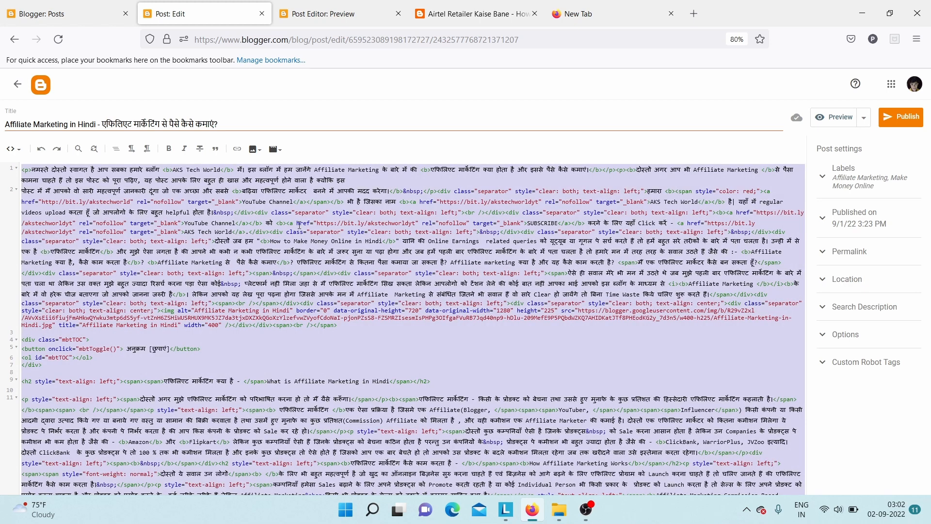
# Search for "google rich results" in the empty browser tab and open Google's Rich Results Test.
pyautogui.click(562, 4)
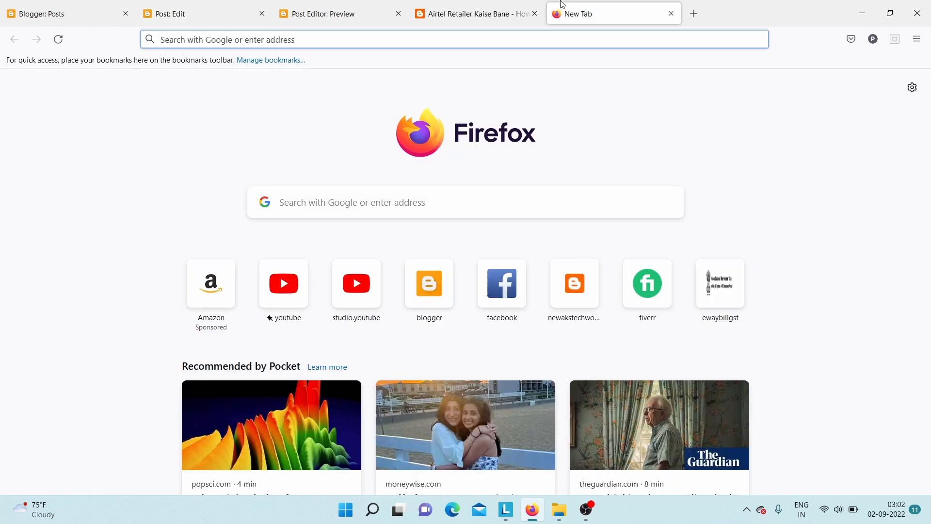
pyautogui.write('google.com/')
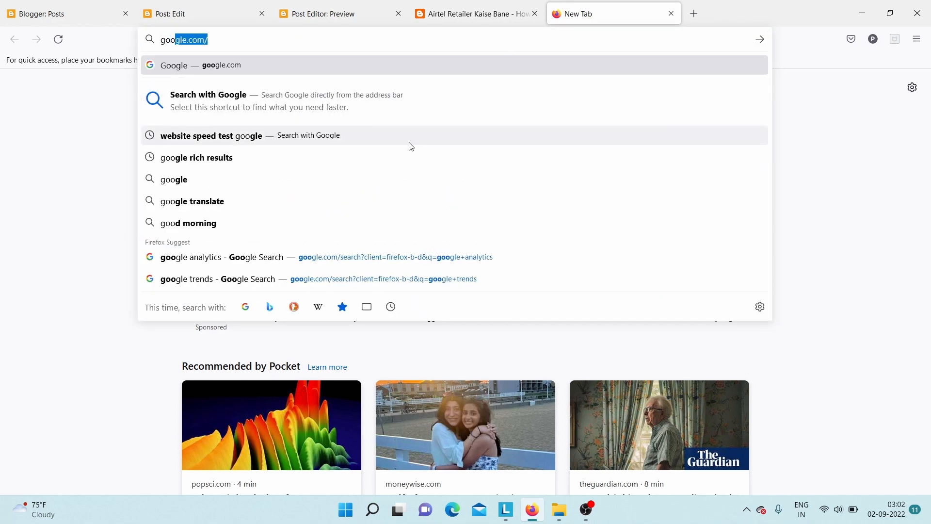
pyautogui.click(403, 154)
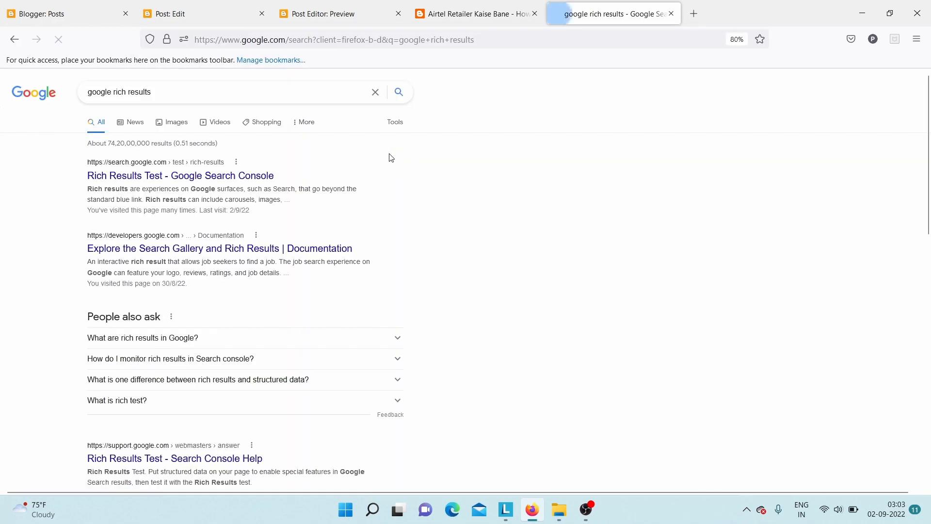
pyautogui.click(160, 182)
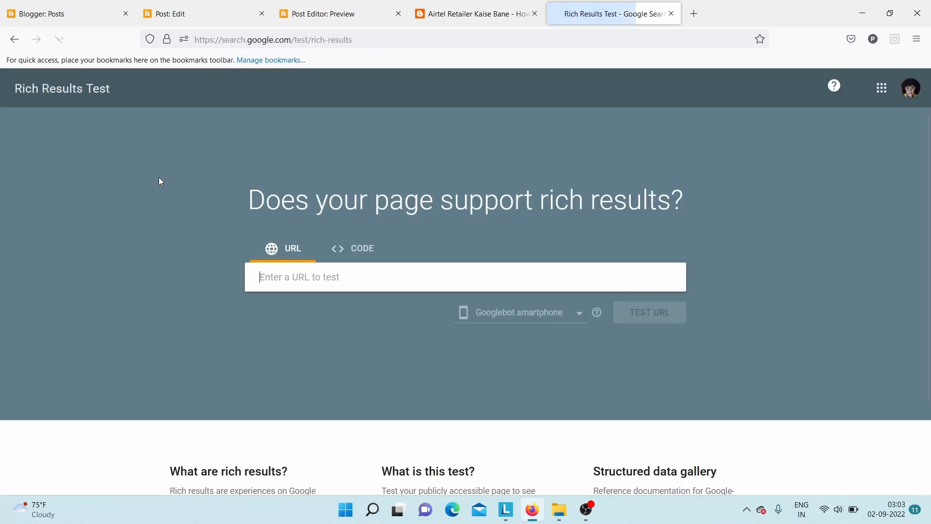
# Paste the copied post HTML as code input and run the rich results test on it.
pyautogui.click(358, 247)
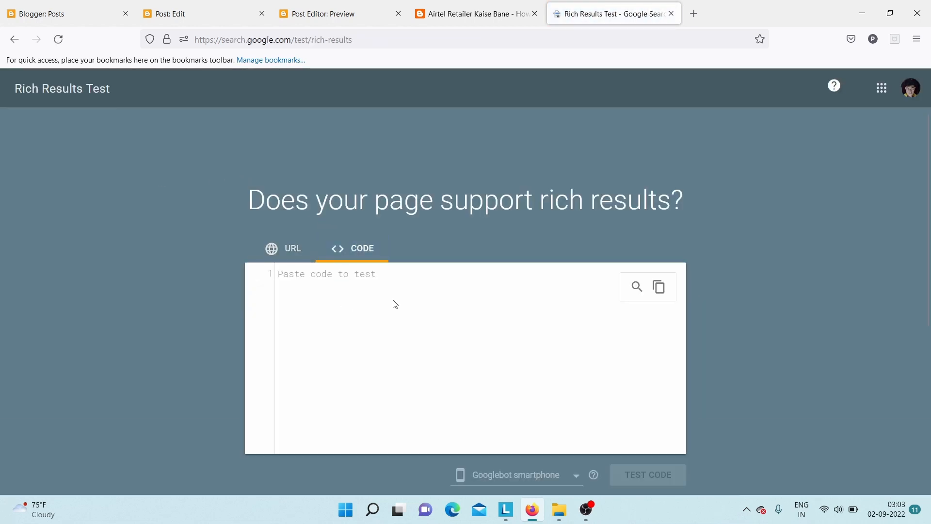
pyautogui.hotkey('ctrl', 'v')
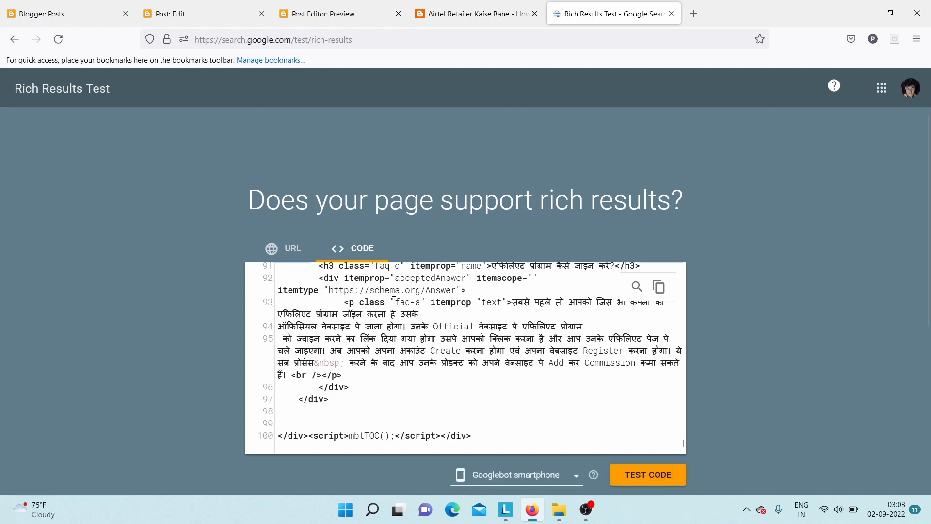
pyautogui.click(643, 474)
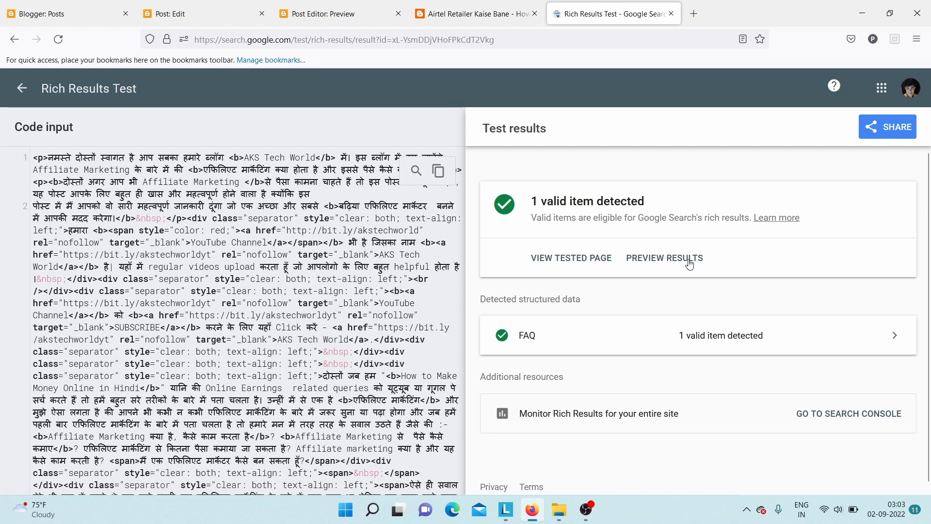
# Close the Rich Results Test and create a new post in the AKS Tech World blog.
pyautogui.click(671, 13)
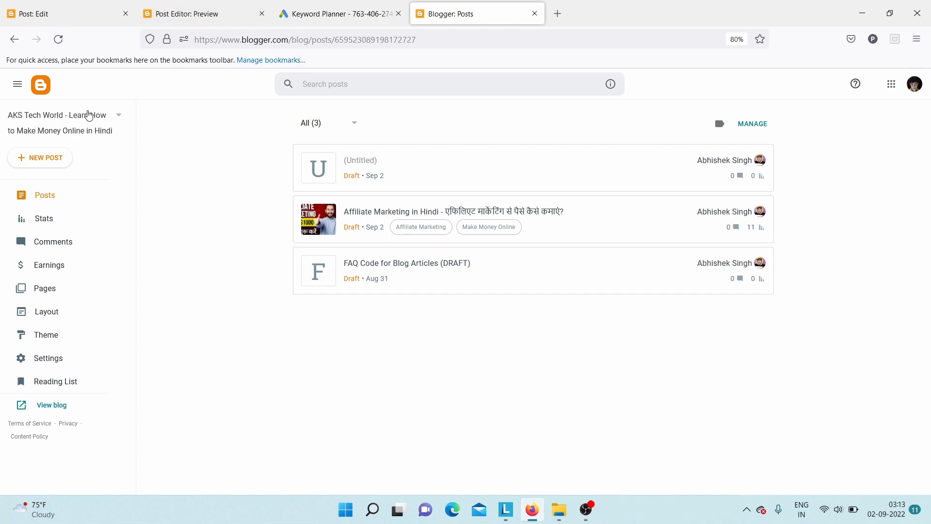
pyautogui.click(89, 121)
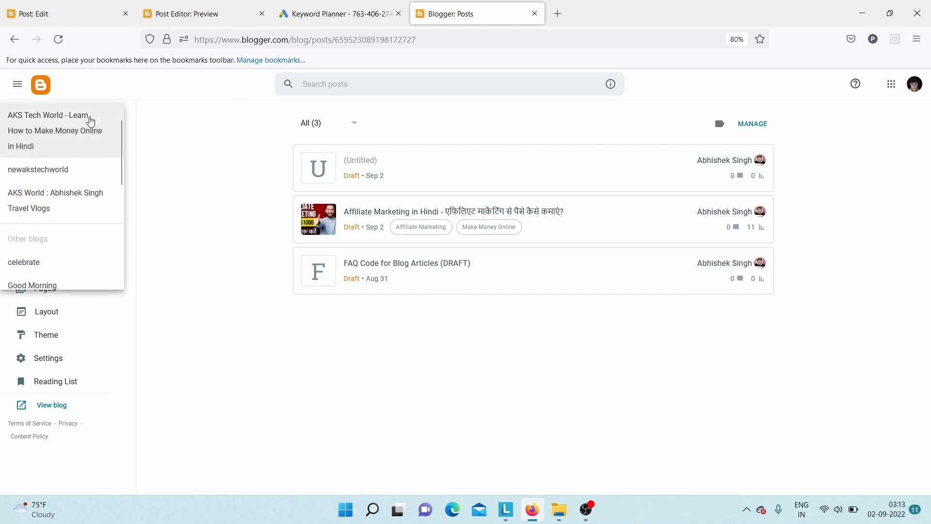
pyautogui.click(193, 151)
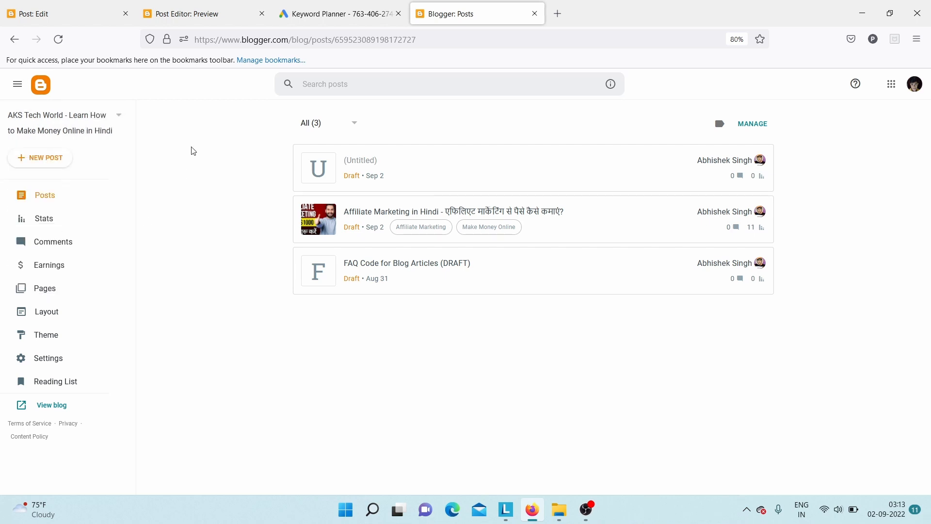
pyautogui.click(37, 157)
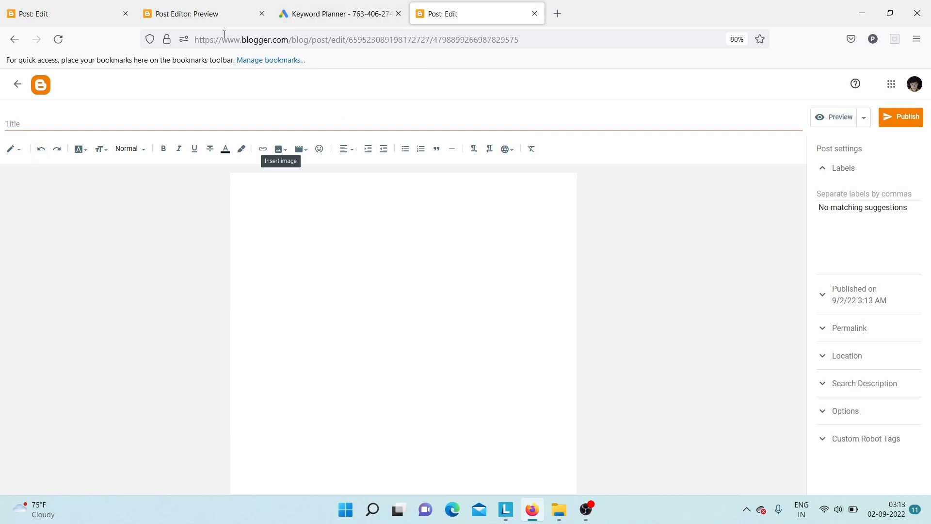
pyautogui.click(249, 126)
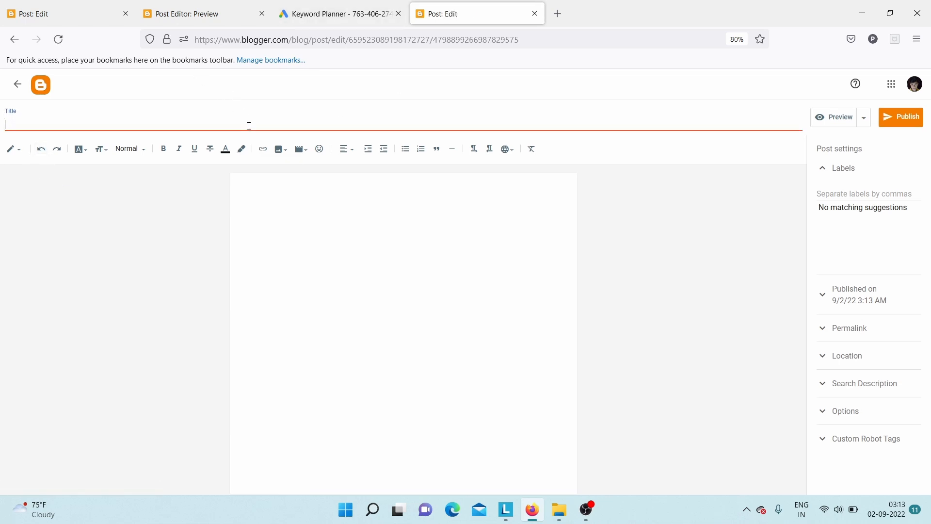
pyautogui.click(365, 197)
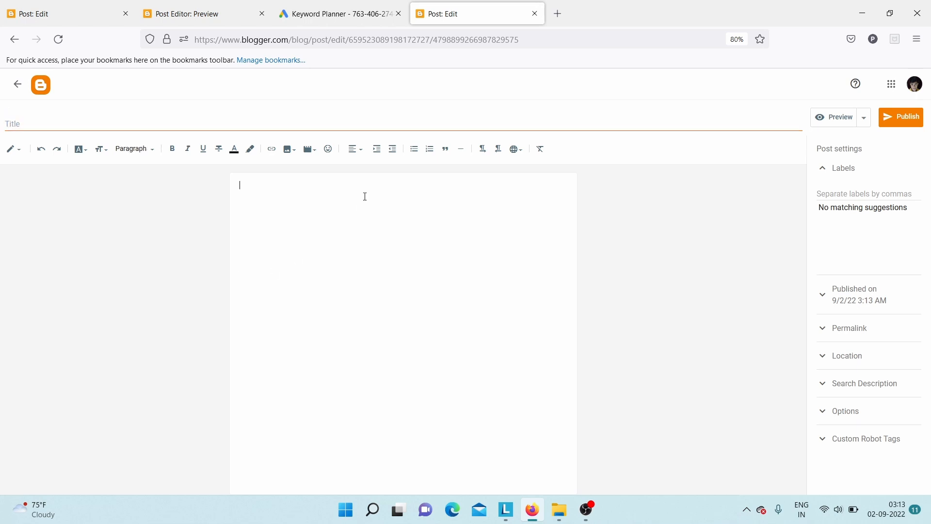
pyautogui.write('igigiu')
pyautogui.press('BackSpace')
pyautogui.press('BackSpace')
pyautogui.press('BackSpace')
pyautogui.press('BackSpace')
pyautogui.press('BackSpace')
pyautogui.press('BackSpace')
# Set the new post's input language to Hindi and turn on Hindi transliteration.
pyautogui.click(515, 149)
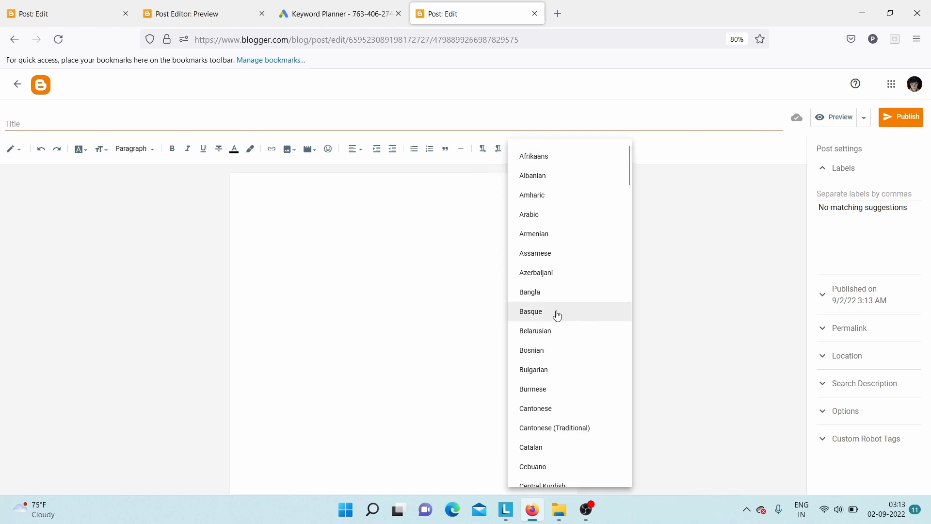
pyautogui.moveTo(627, 181); pyautogui.dragTo(644, 248)
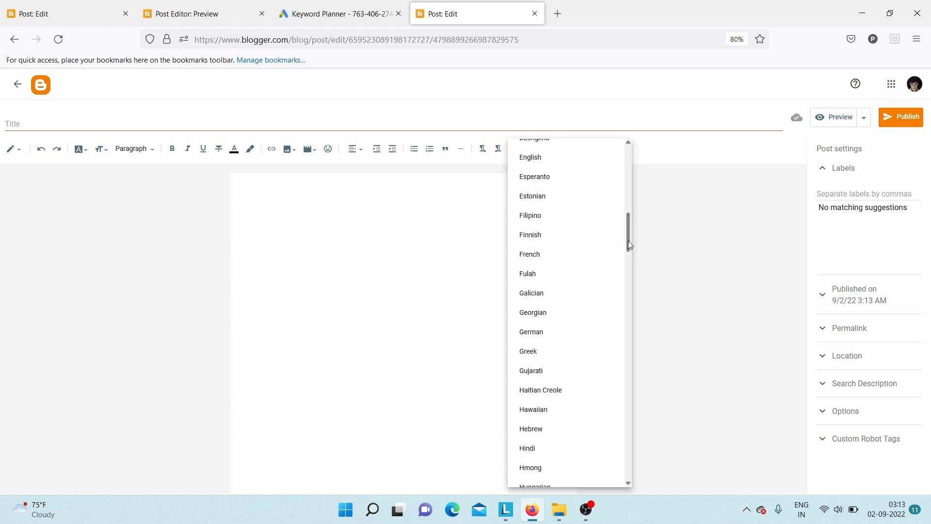
pyautogui.click(547, 451)
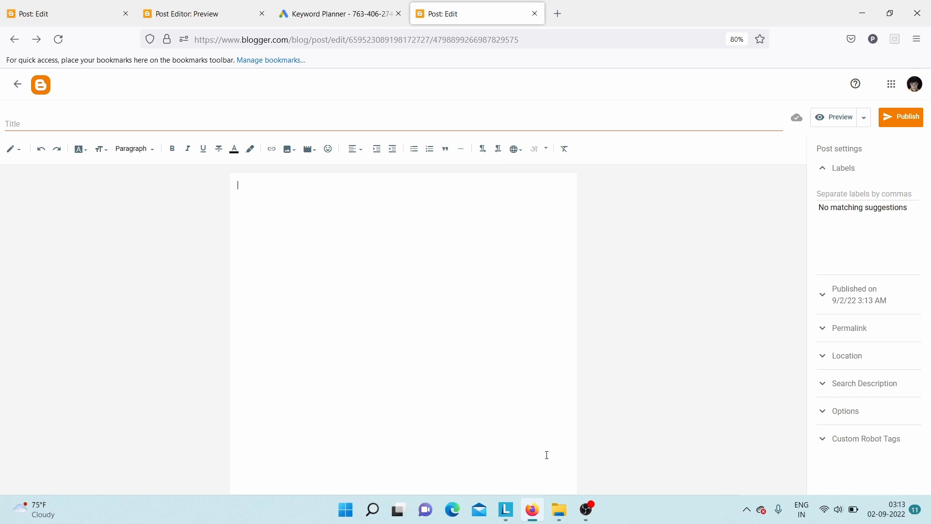
pyautogui.click(545, 151)
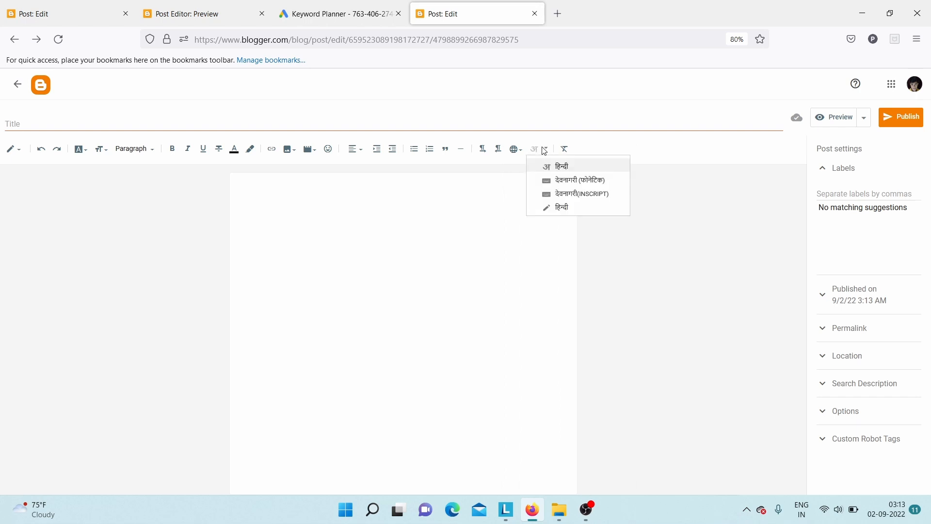
pyautogui.click(566, 168)
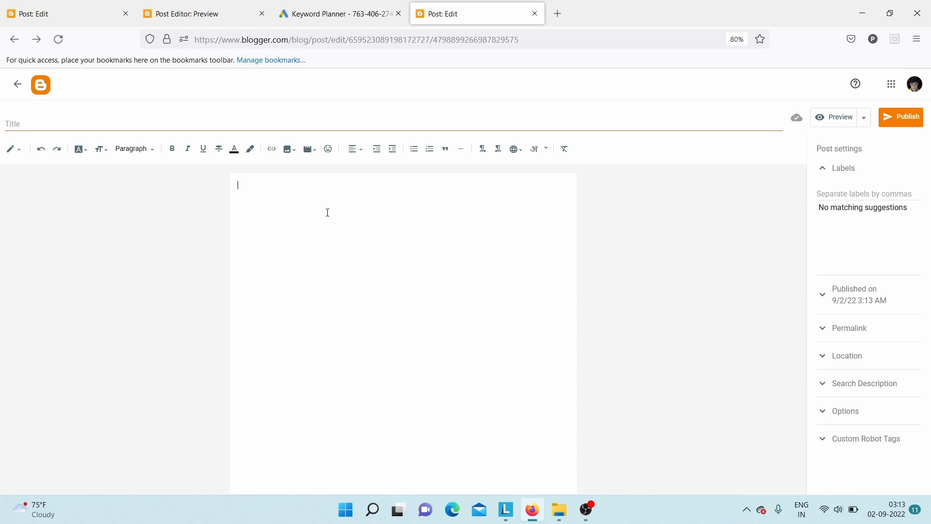
# Try Hindi transliteration in the post body with "mera naam" and erase the test text.
pyautogui.write('mera naam')
pyautogui.press('BackSpace')
pyautogui.press('BackSpace')
pyautogui.press('BackSpace')
pyautogui.press('BackSpace')
pyautogui.press('BackSpace')
pyautogui.press('BackSpace')
pyautogui.press('BackSpace')
pyautogui.press('BackSpace')
pyautogui.press('BackSpace')
pyautogui.click(108, 124)
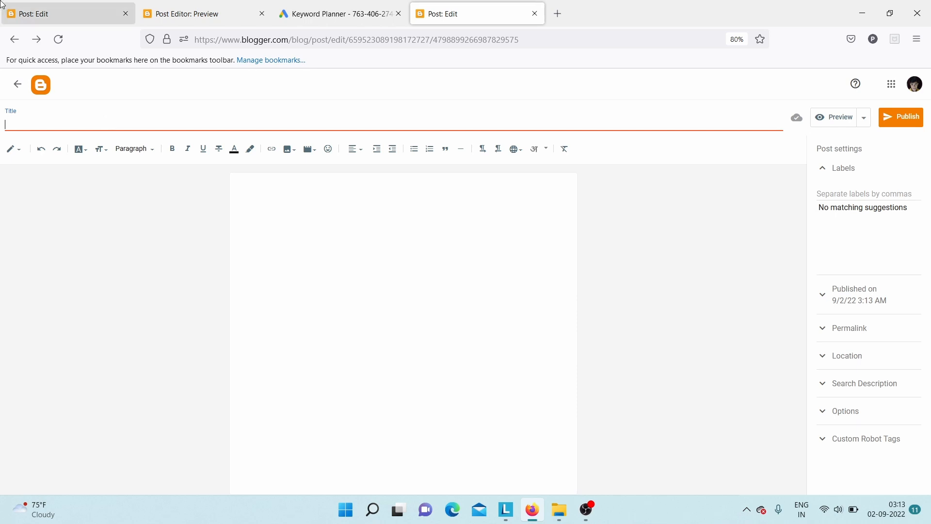
# Search Google for "google keyword planner" in a new browser tab.
pyautogui.click(158, 5)
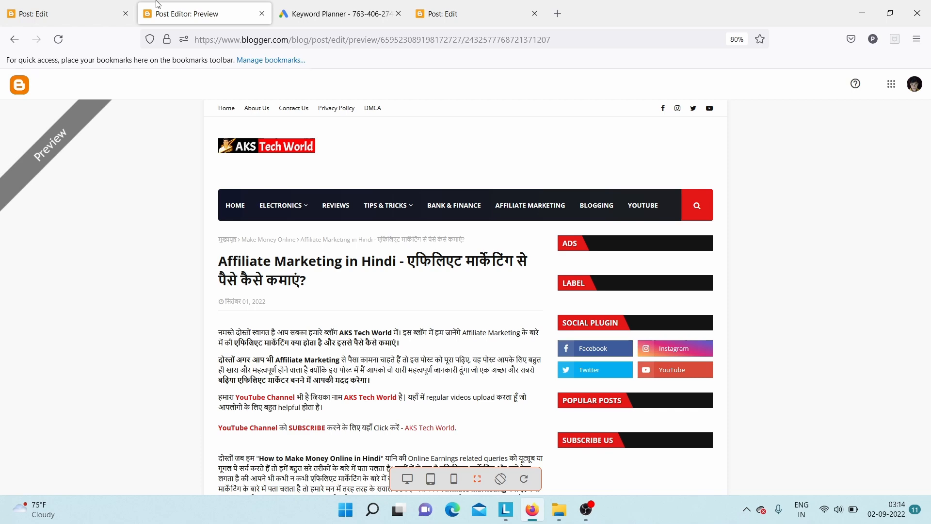
pyautogui.click(557, 13)
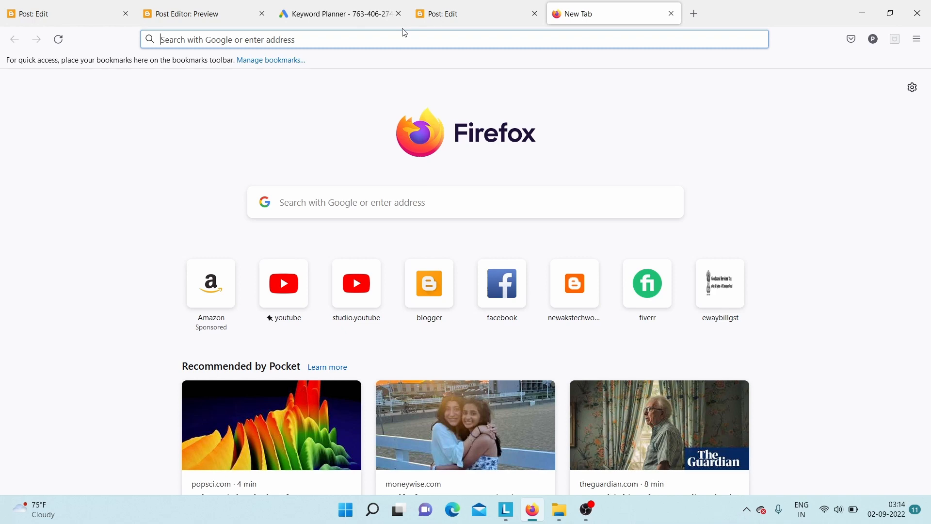
pyautogui.click(220, 5)
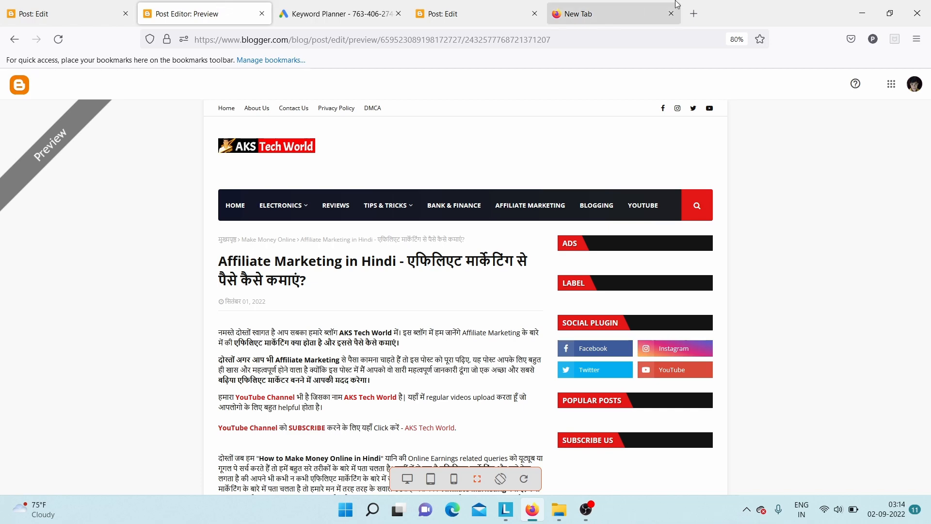
pyautogui.click(620, 5)
pyautogui.write('goog')
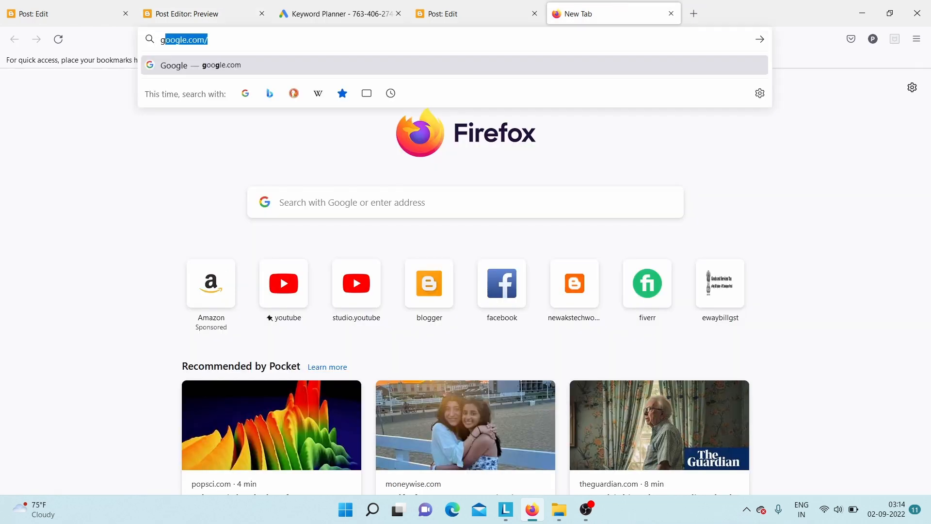
pyautogui.write('le ke')
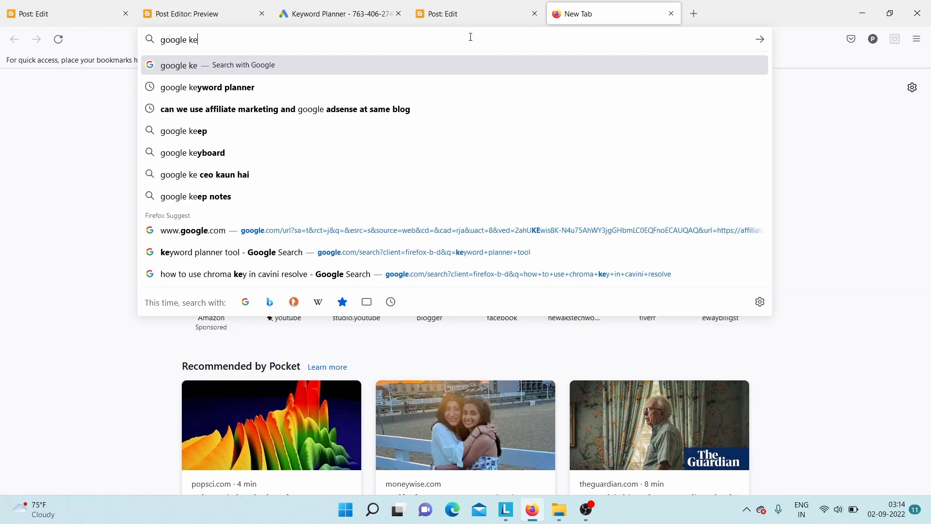
pyautogui.click(353, 93)
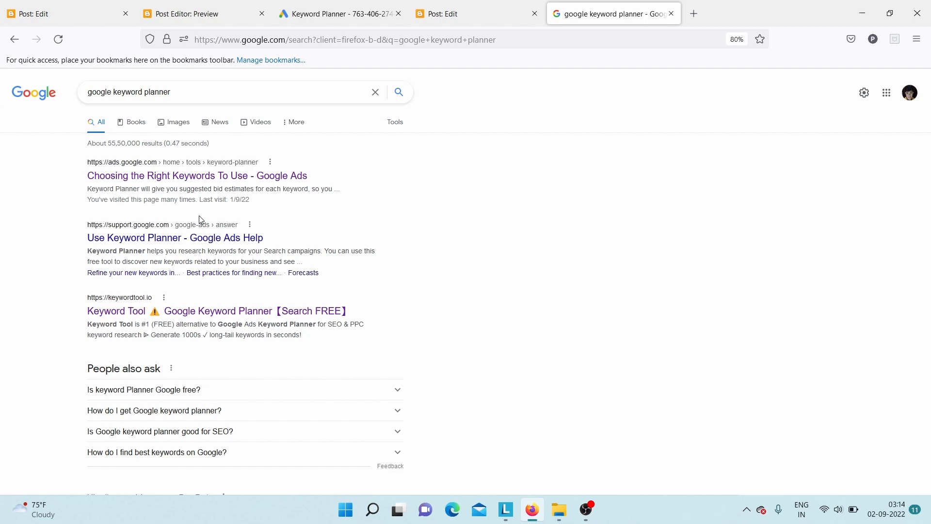
# Open Google Ads Keyword Planner from the search results and bring up its search volume and forecasts form.
pyautogui.click(194, 13)
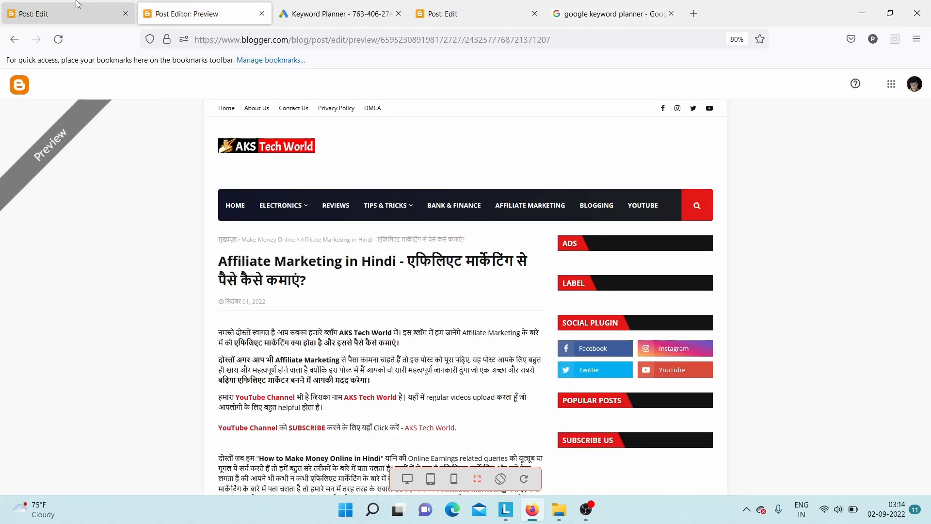
pyautogui.click(77, 5)
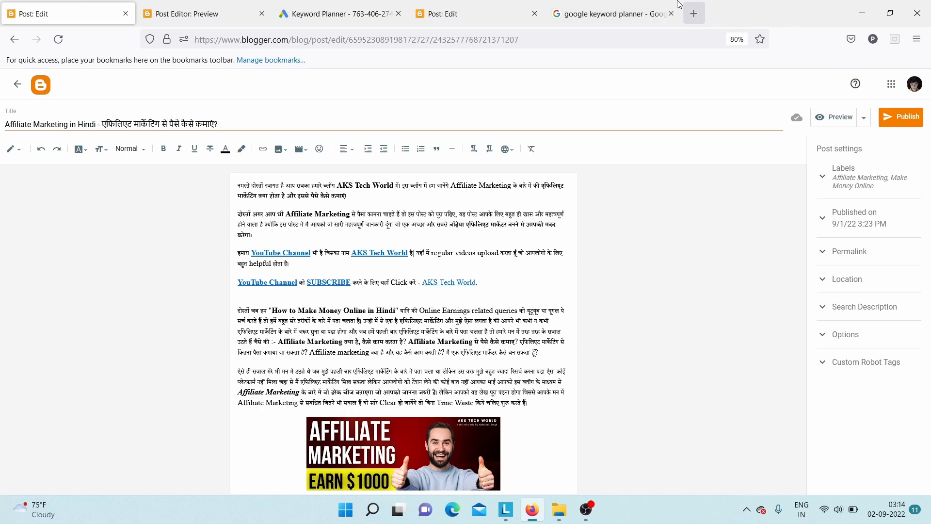
pyautogui.click(598, 6)
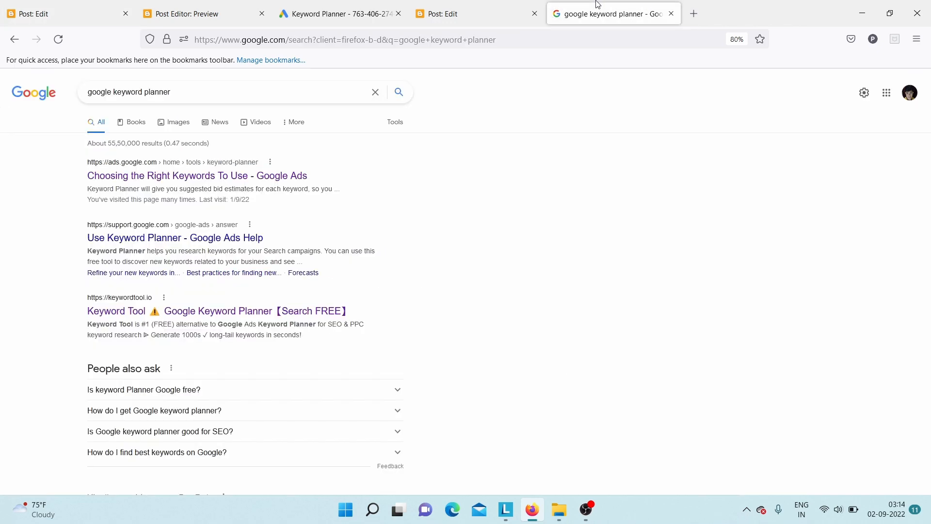
pyautogui.click(132, 177)
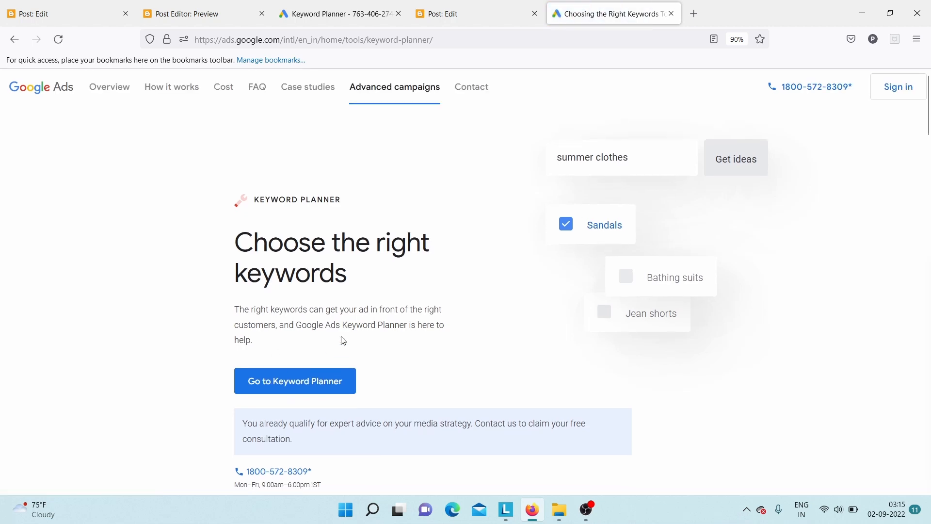
pyautogui.click(297, 388)
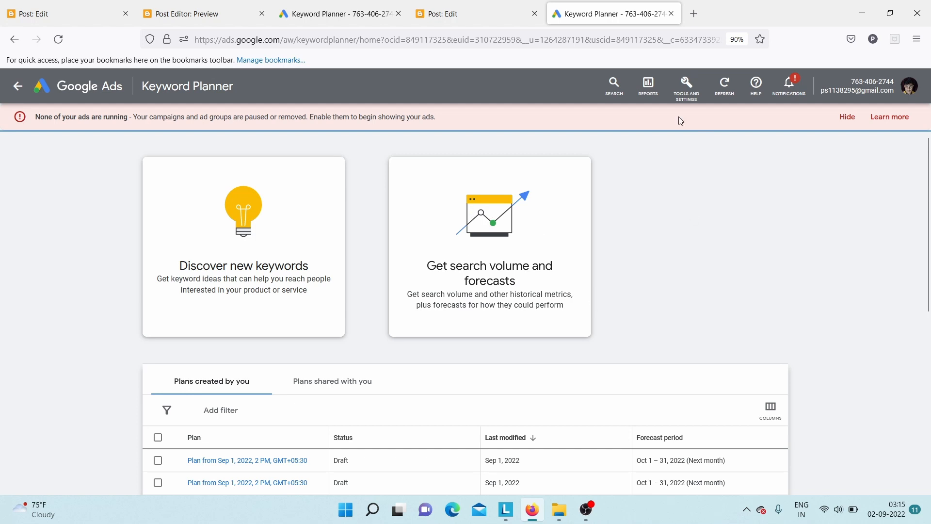
pyautogui.click(487, 244)
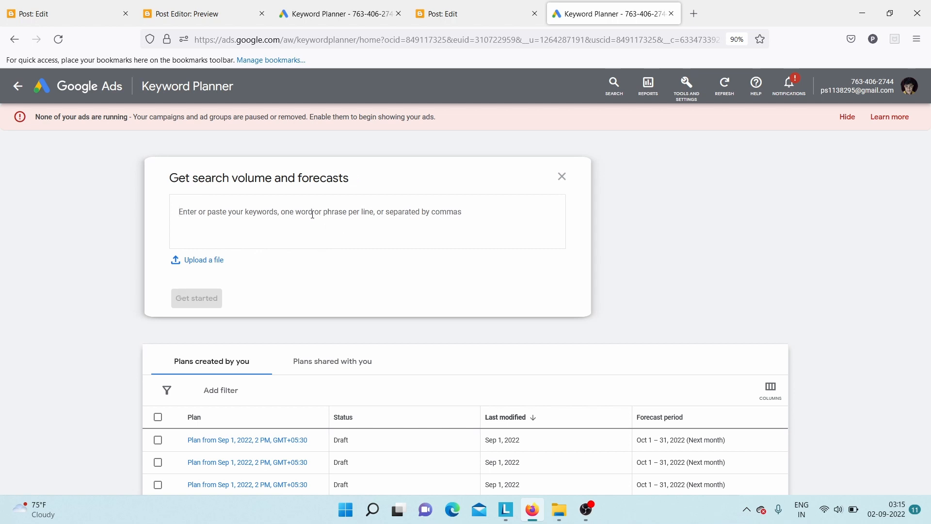
# Get search volumes for the four affiliate marketing keywords in the already filled Keyword Planner form and examine their competition and average monthly searches.
pyautogui.click(295, 5)
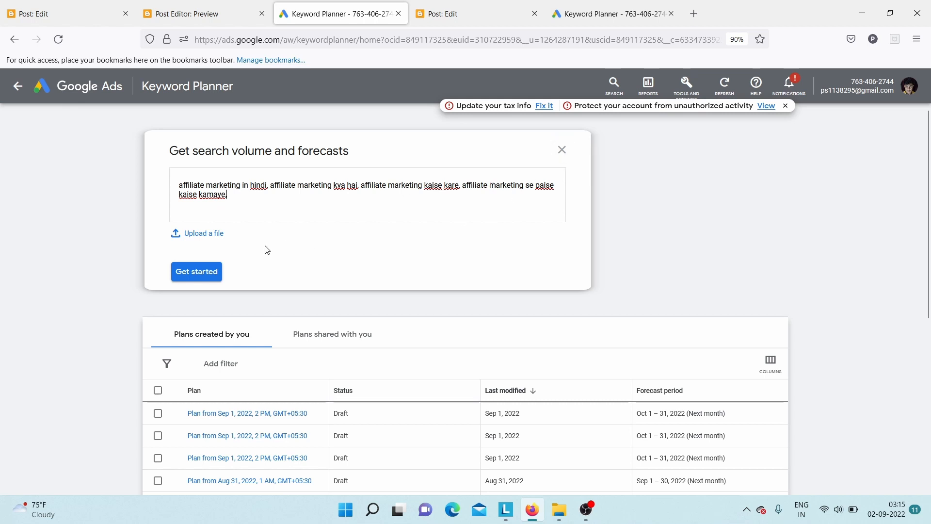
pyautogui.click(187, 272)
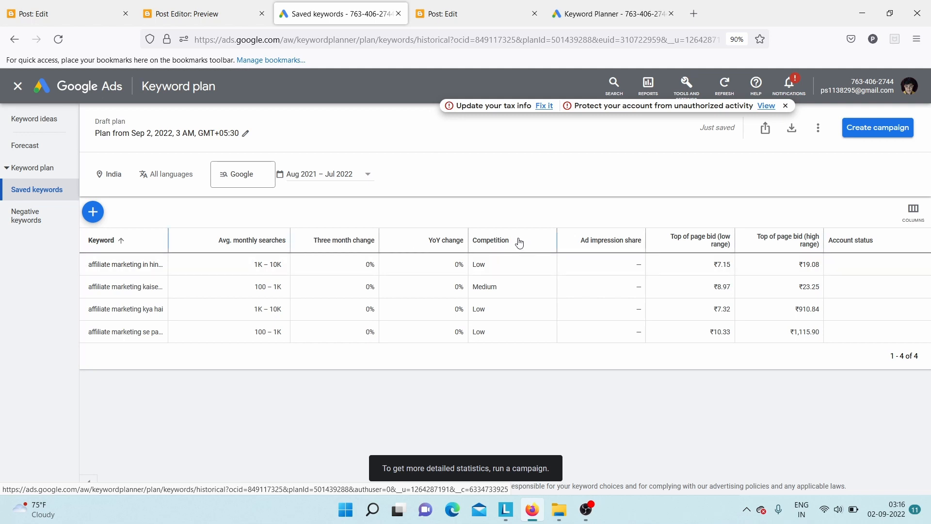
pyautogui.moveTo(499, 241)
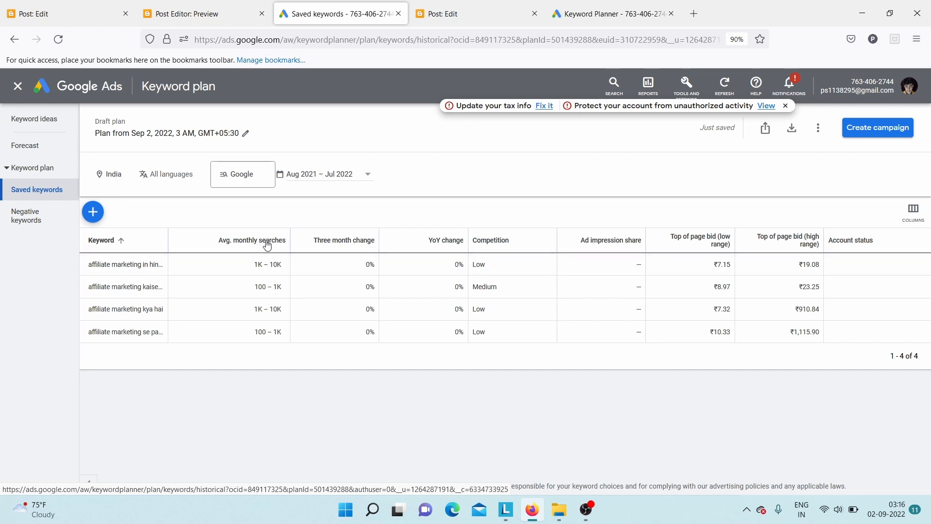
pyautogui.moveTo(250, 245)
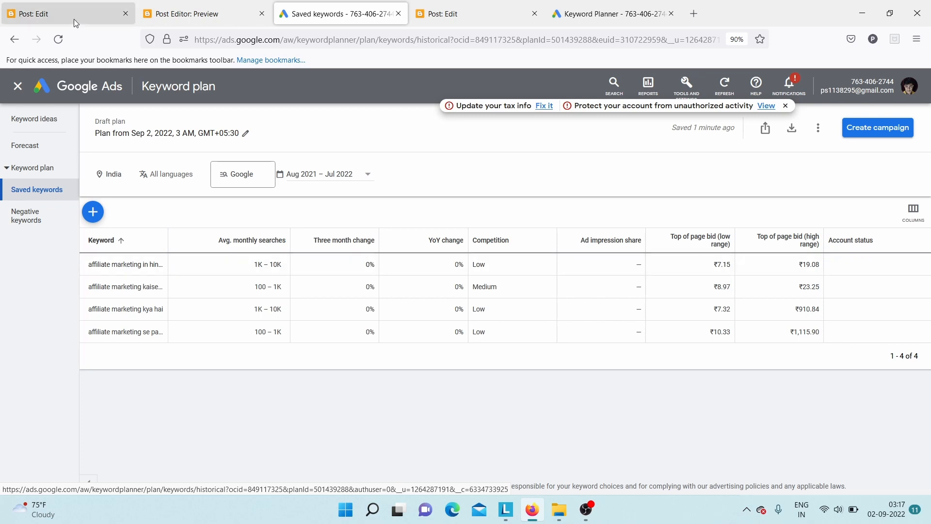
# Return to the new Blogger draft and title it "Affiliate Marketing in Hindi - एफिलिएट मार्केटिंग से पैसे कैसे कमाएं?".
pyautogui.click(39, 5)
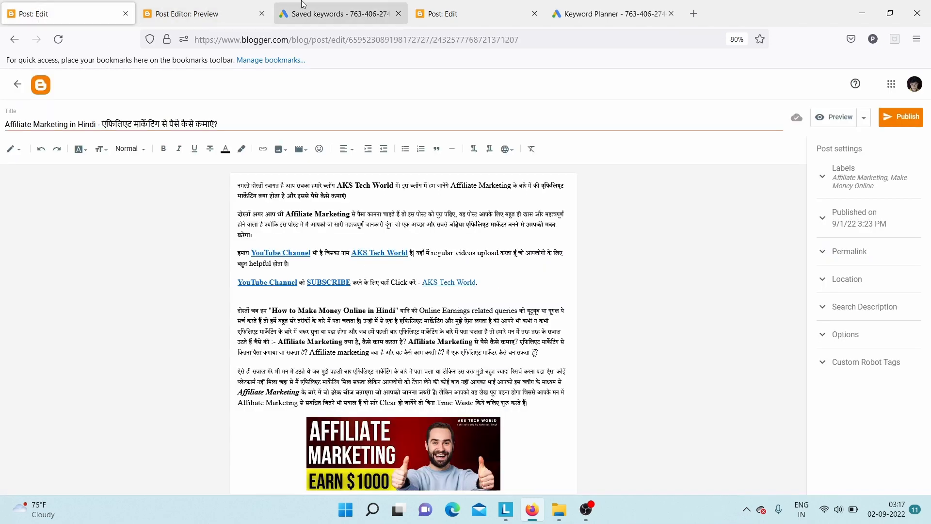
pyautogui.click(435, 5)
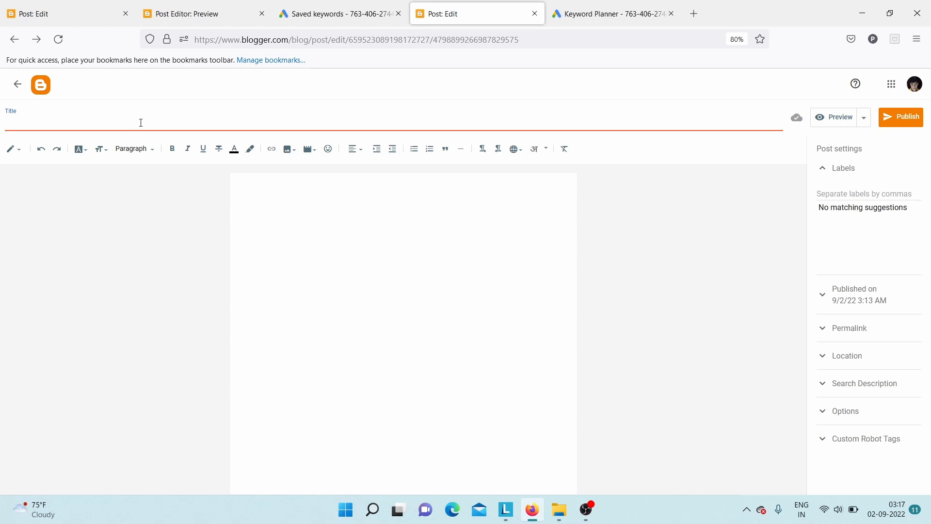
pyautogui.write('Affiliate Marketing in Hindi')
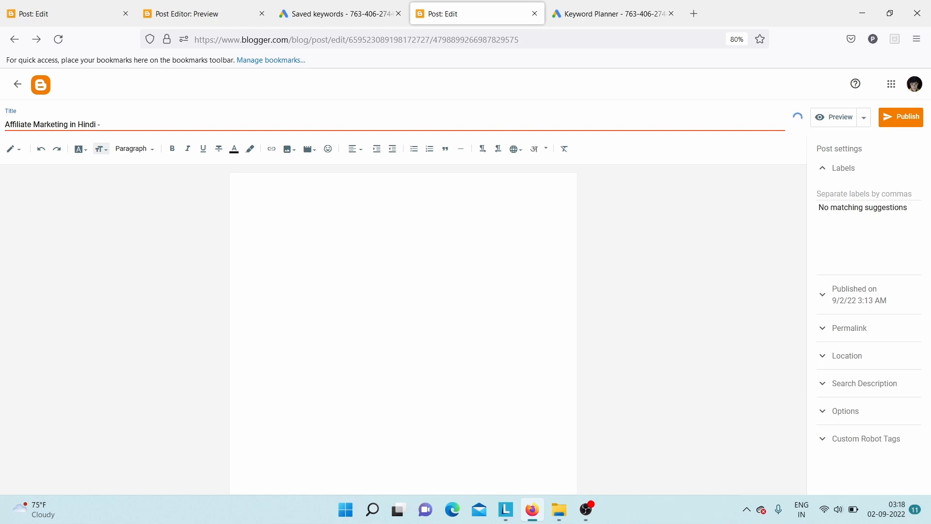
pyautogui.write('- एफिलिएट मार्केटिंग से पैसे कैसे कमाएं?')
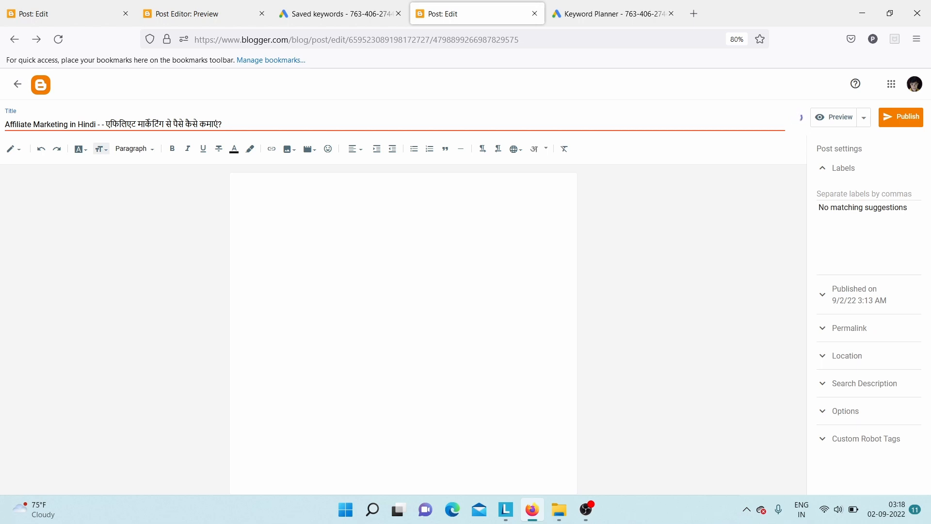
pyautogui.click(104, 124)
pyautogui.press('BackSpace')
pyautogui.press('BackSpace')
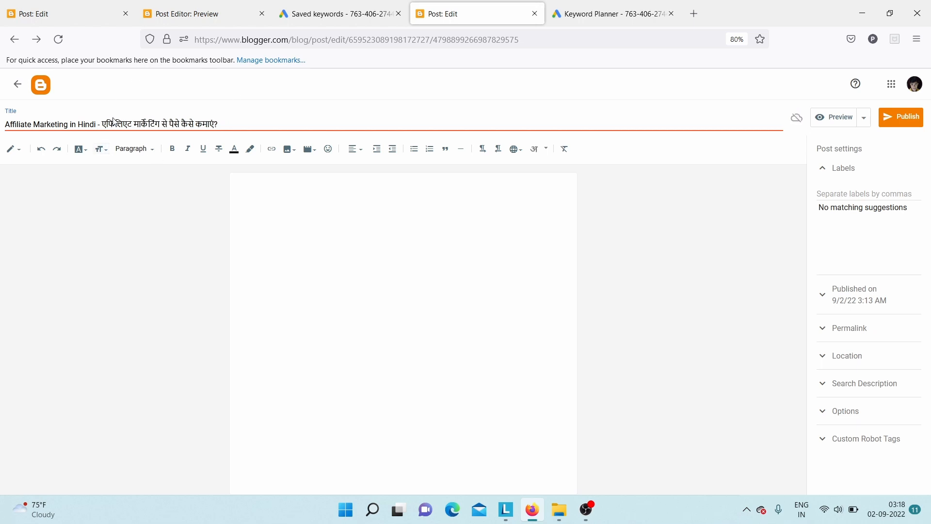
pyautogui.click(232, 123)
pyautogui.moveTo(96, 124); pyautogui.dragTo(40, 125)
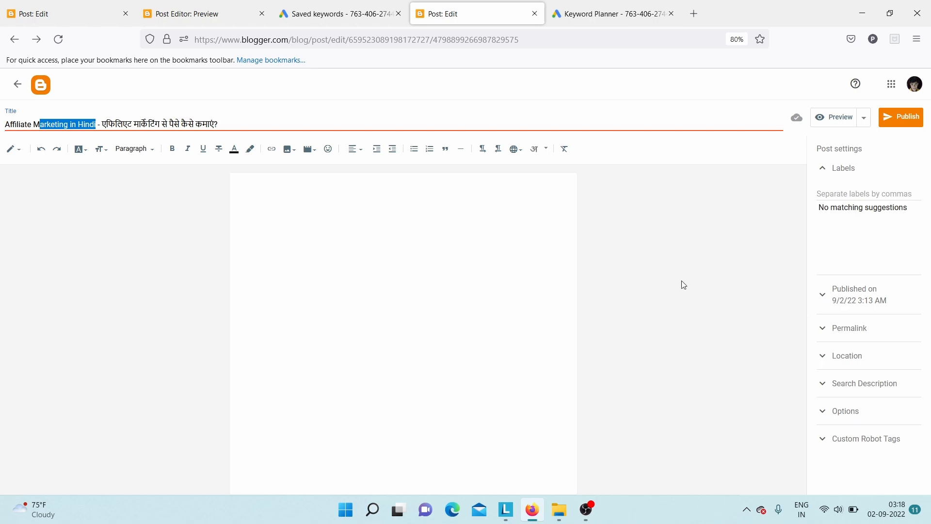
pyautogui.click(234, 120)
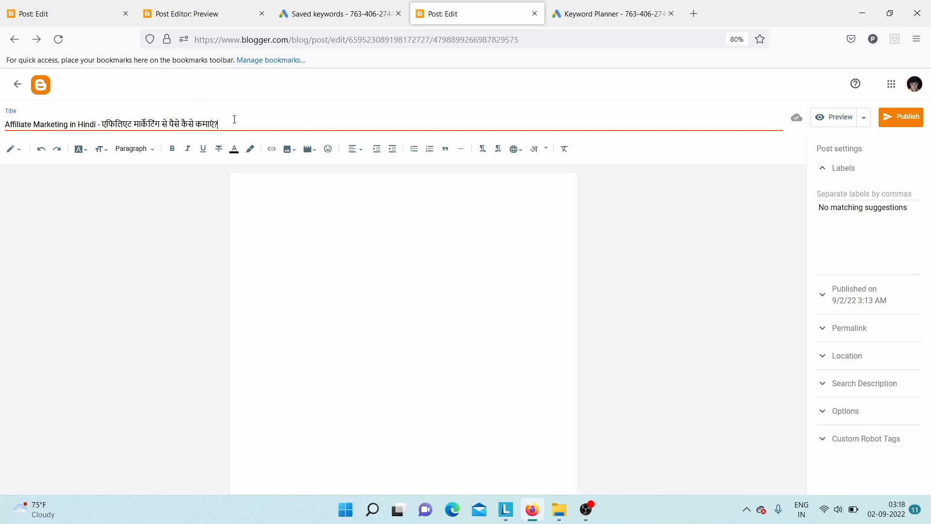
# Open newakstechworld.blogspot.com in a new browser tab, go to its Airtel Retailer post and examine the permalink part of the post's address.
pyautogui.click(694, 14)
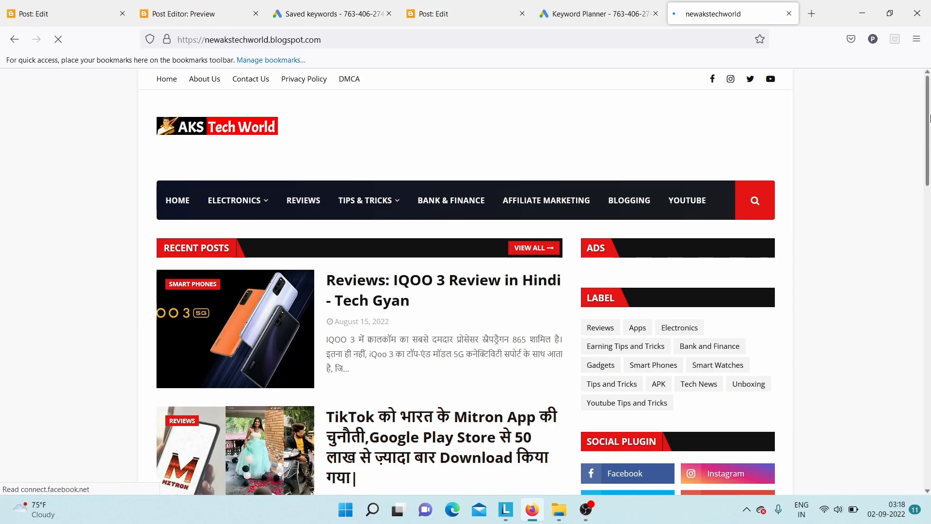
pyautogui.scroll(-9, 929, 118)
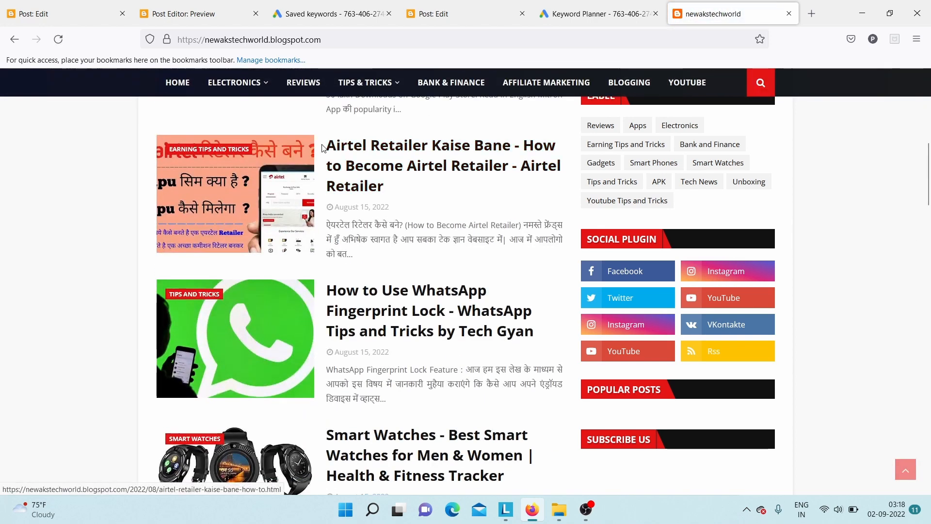
pyautogui.click(222, 197)
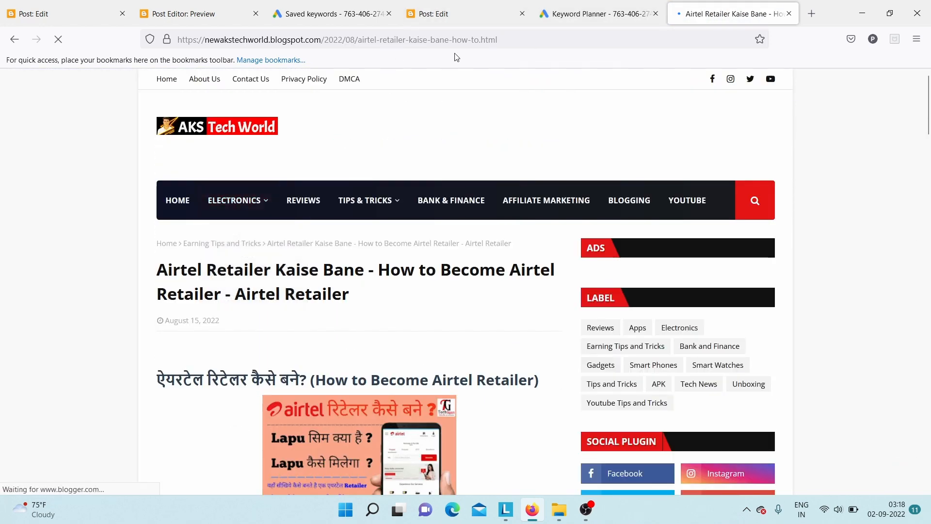
pyautogui.click(513, 39)
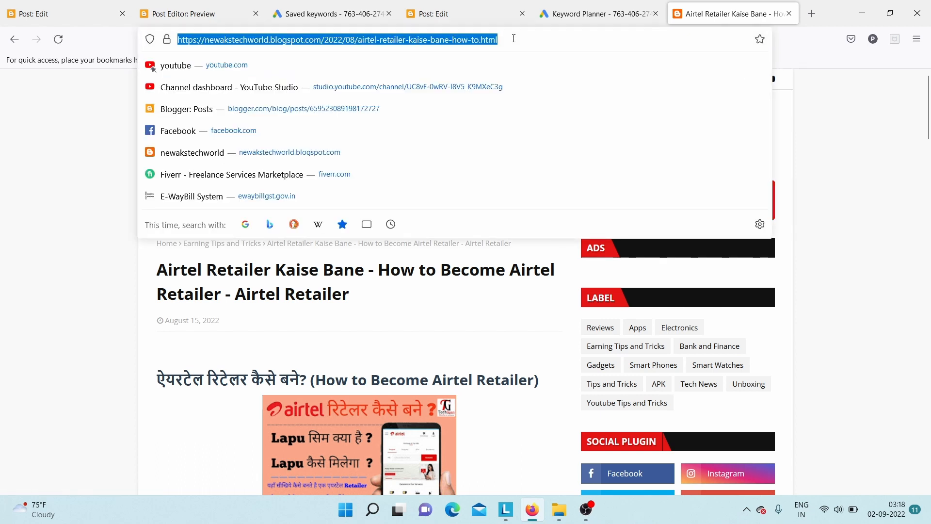
pyautogui.press('Home')
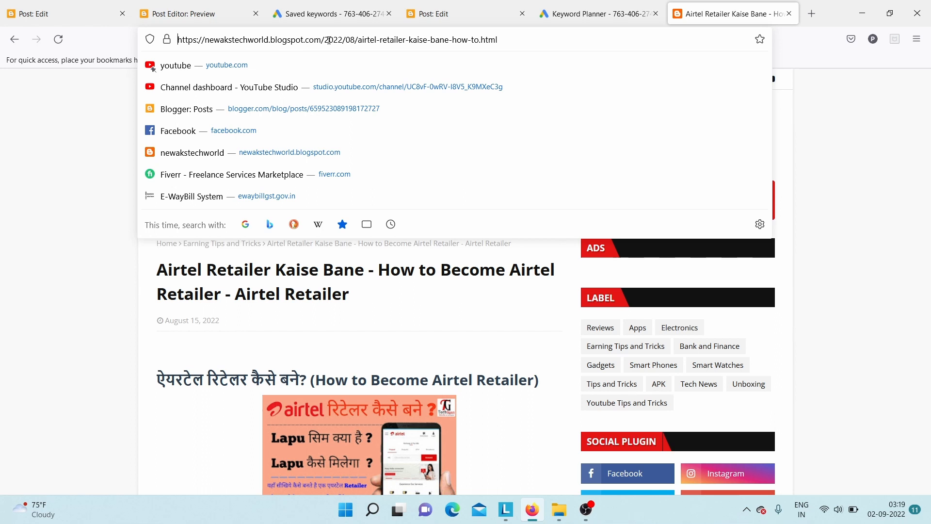
pyautogui.moveTo(358, 41); pyautogui.dragTo(515, 45)
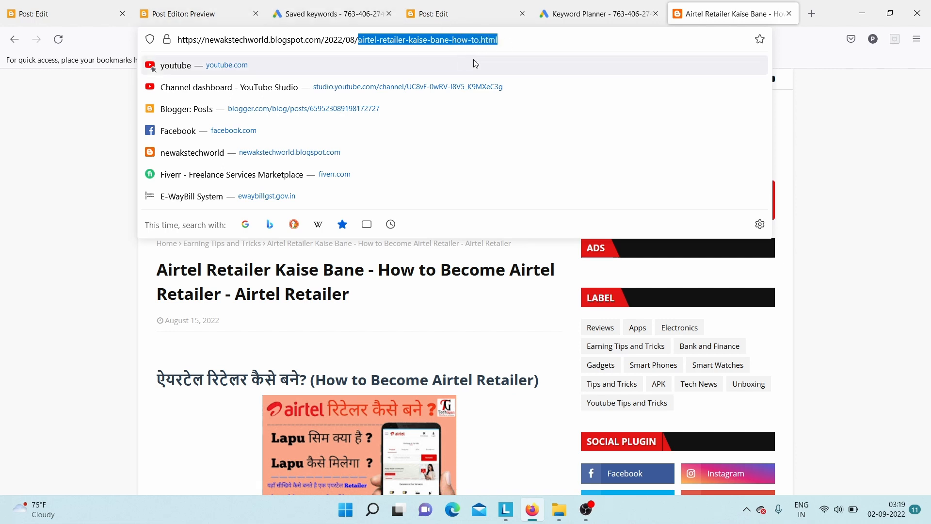
# Return to the new Blogger draft and set its custom permalink to "affiliate-marketing-in-hindi".
pyautogui.click(475, 5)
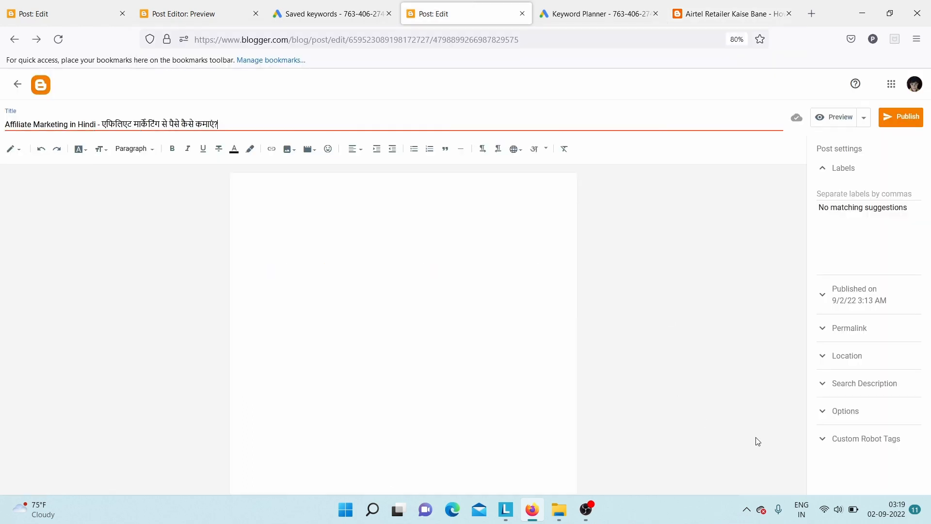
pyautogui.click(873, 329)
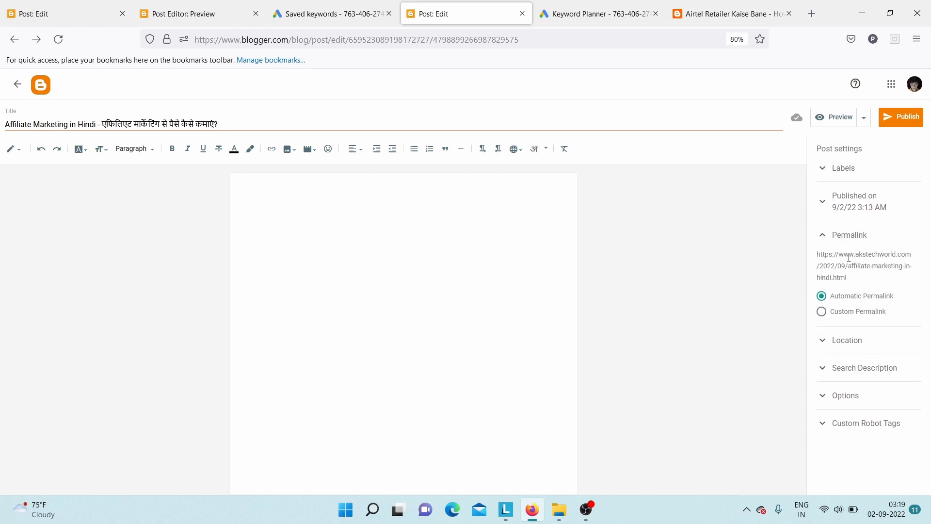
pyautogui.click(821, 311)
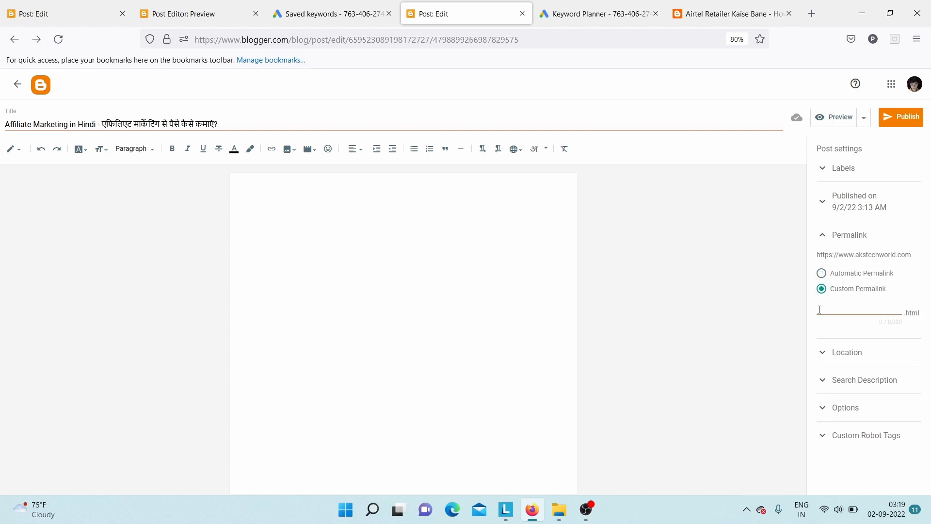
pyautogui.click(835, 321)
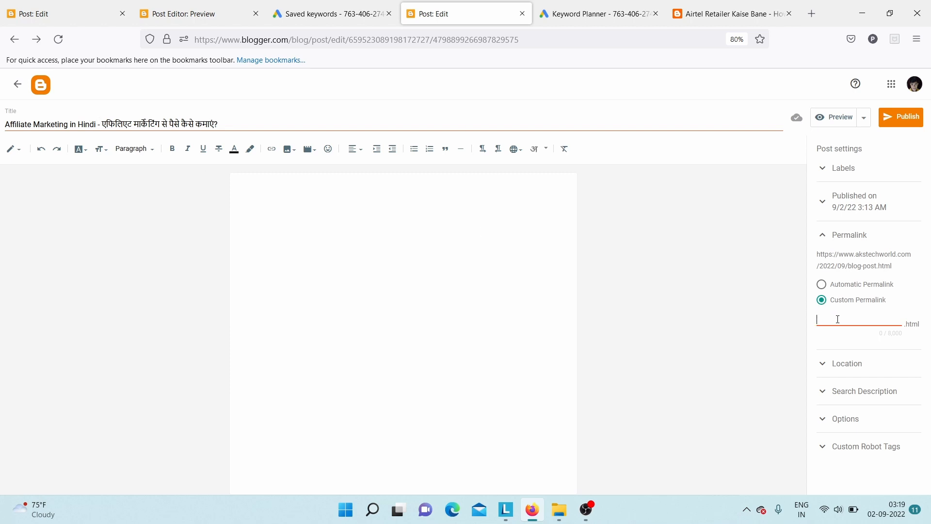
pyautogui.write('affiliate-marketing-in-hindi')
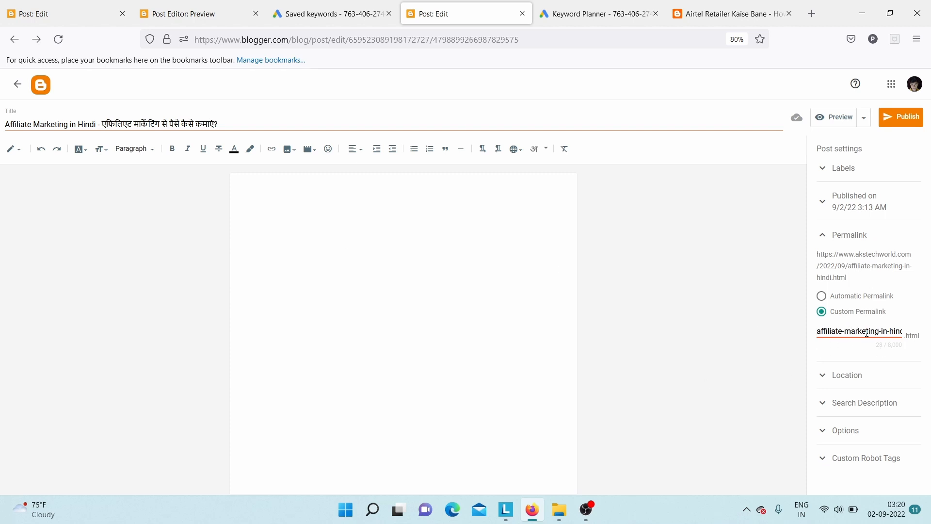
pyautogui.press('End')
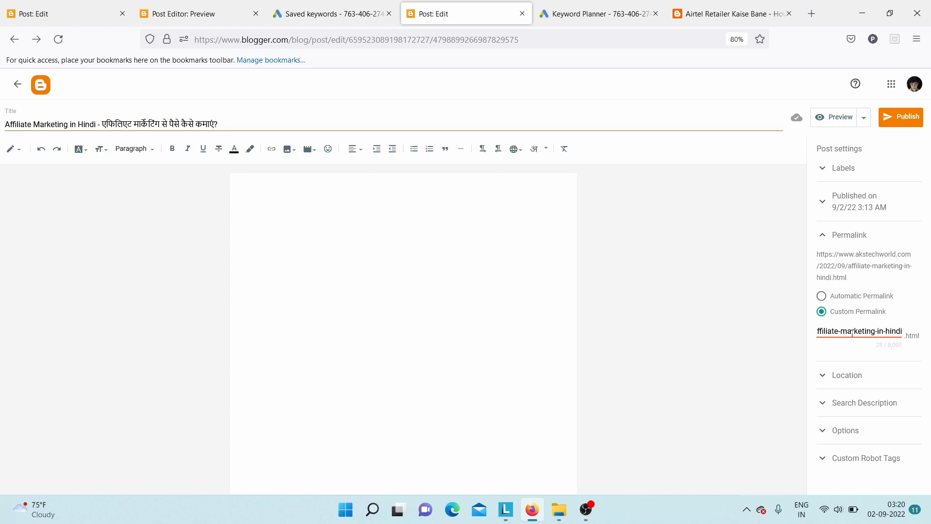
pyautogui.click(850, 237)
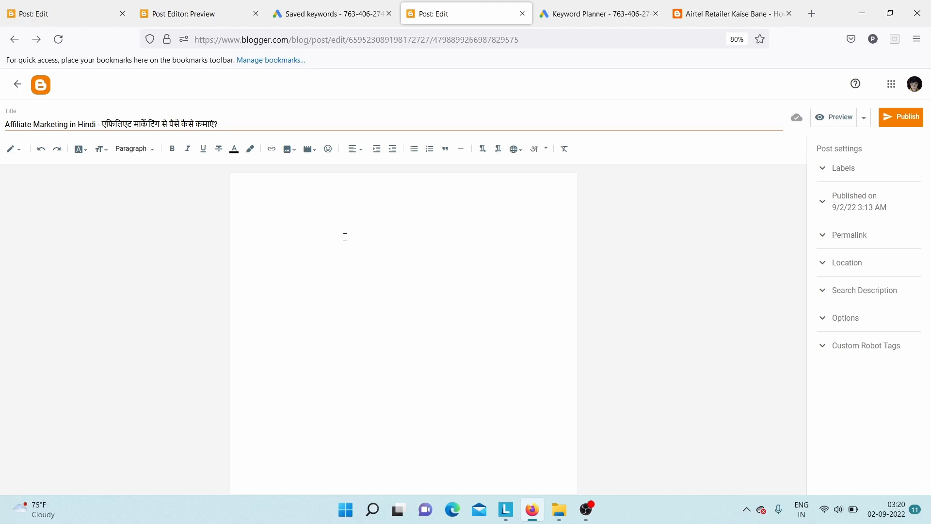
# Copy the four introductory paragraphs, through the YouTube Channel SUBSCRIBE line, from the finished affiliate marketing post into the new draft's body.
pyautogui.click(184, 2)
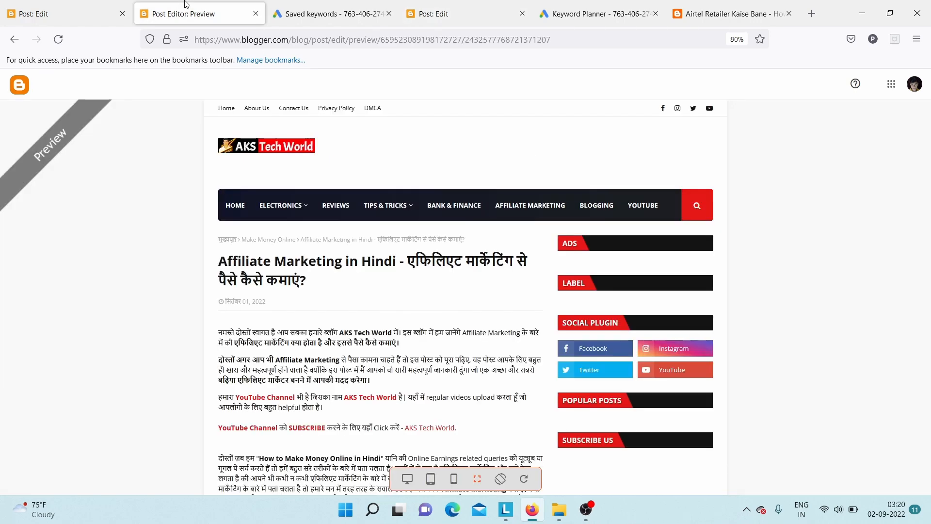
pyautogui.hotkey('ctrl', 'shift', 'Tab')
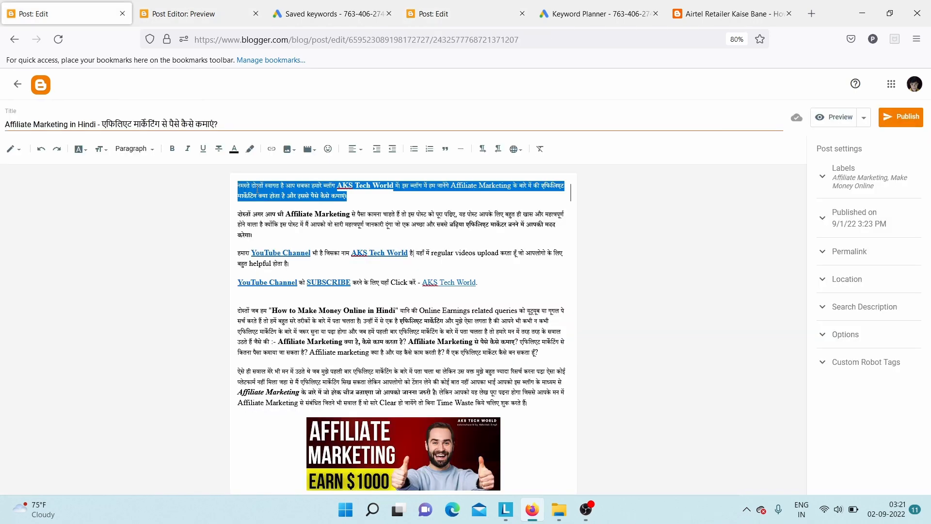
pyautogui.click(257, 186)
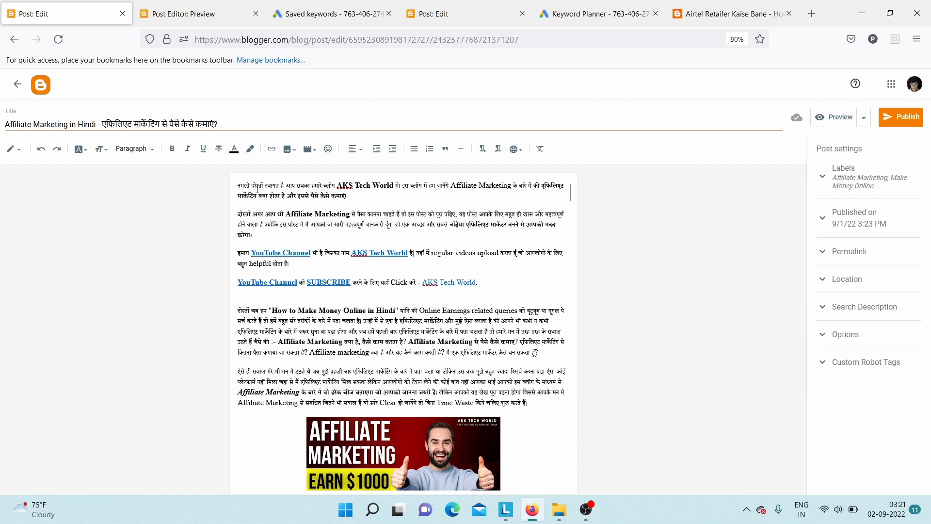
pyautogui.hotkey('shift', 'Down')
pyautogui.hotkey('shift', 'Down')
pyautogui.hotkey('shift', 'Down')
pyautogui.hotkey('shift', 'Down')
pyautogui.hotkey('shift', 'Down')
pyautogui.hotkey('shift', 'Down')
pyautogui.hotkey('shift', 'Down')
pyautogui.hotkey('shift', 'Down')
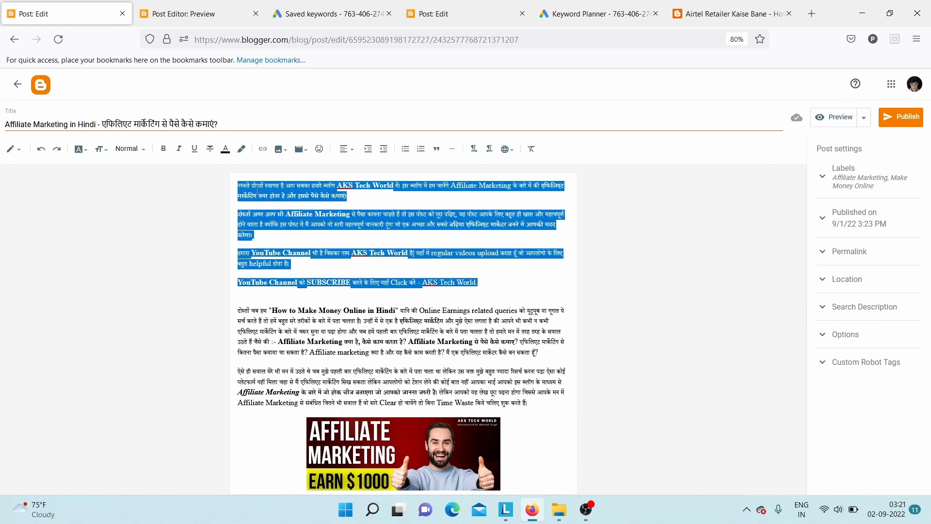
pyautogui.click(460, 13)
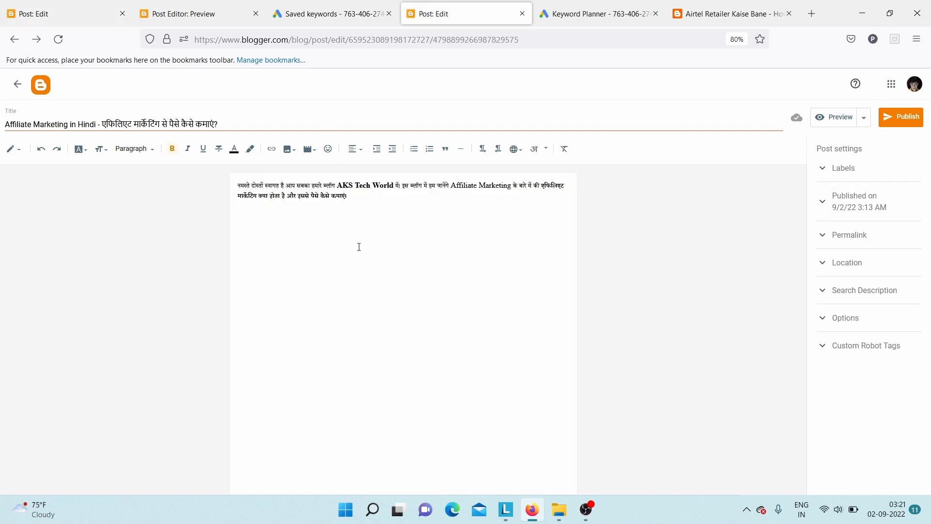
pyautogui.hotkey('ctrl', 'a')
pyautogui.hotkey('ctrl', 'v')
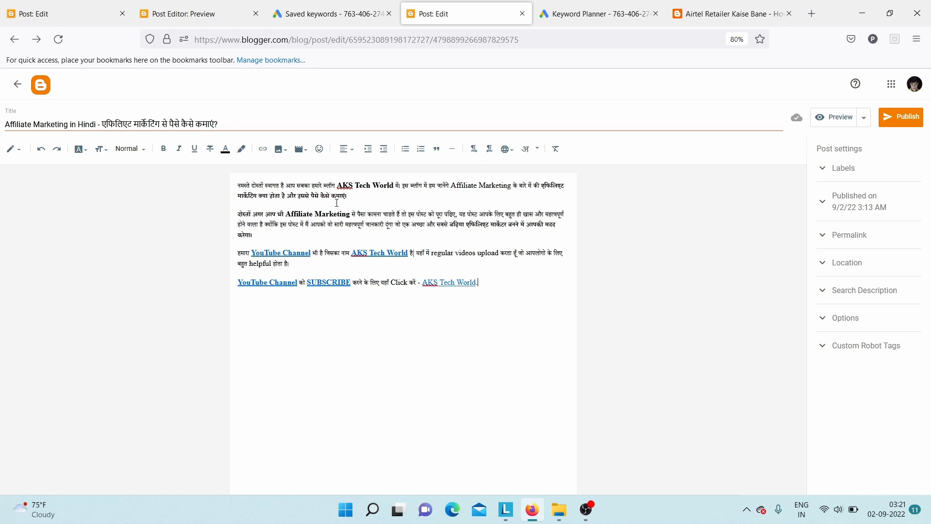
# Check the blog name "AKS Tech World" in the draft's first paragraph, search Google for "aks tech world" and examine the blog's result.
pyautogui.moveTo(338, 186); pyautogui.dragTo(392, 189)
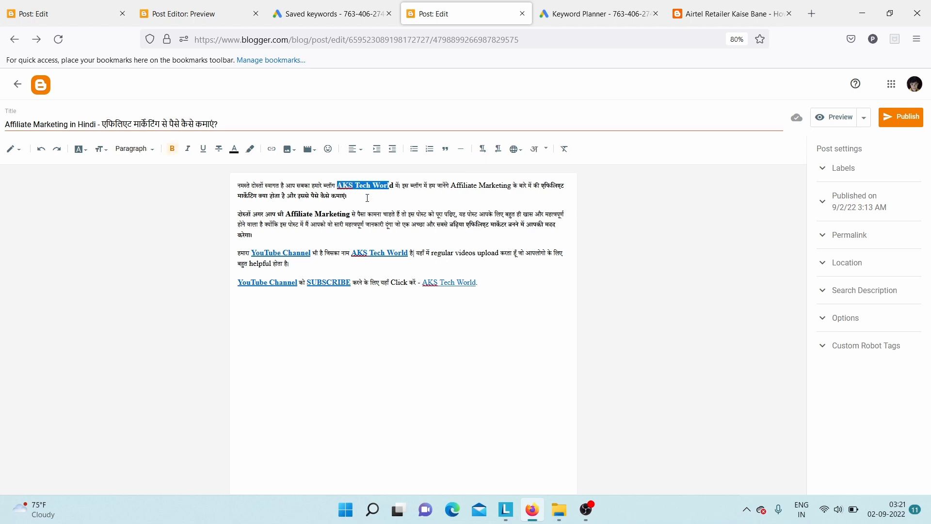
pyautogui.click(342, 210)
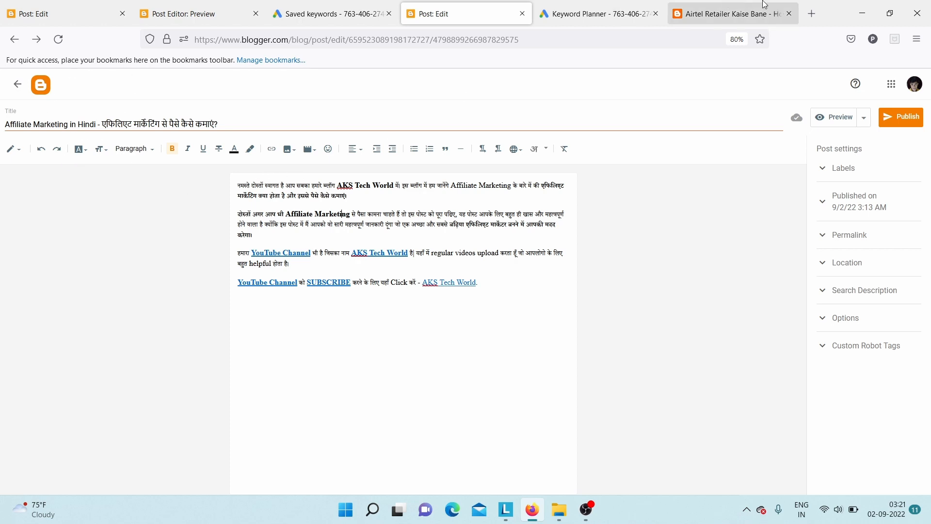
pyautogui.click(811, 13)
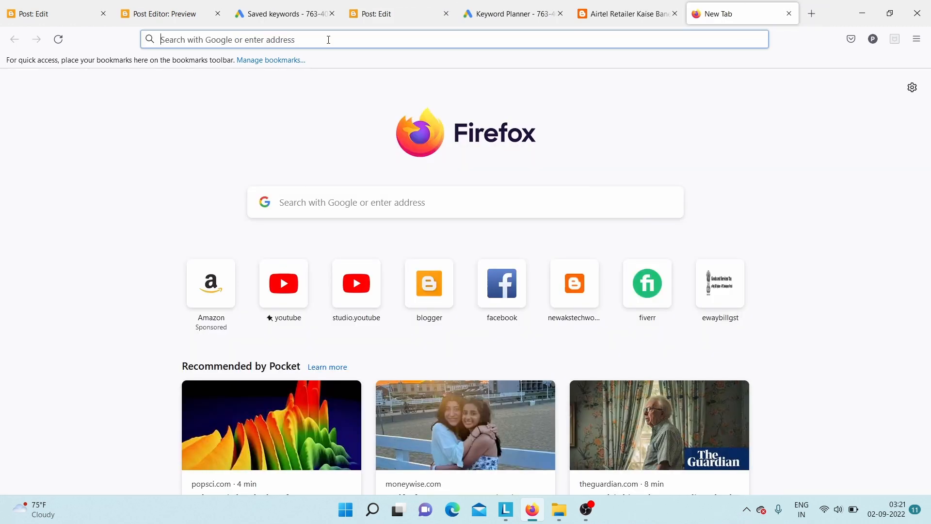
pyautogui.write('aks')
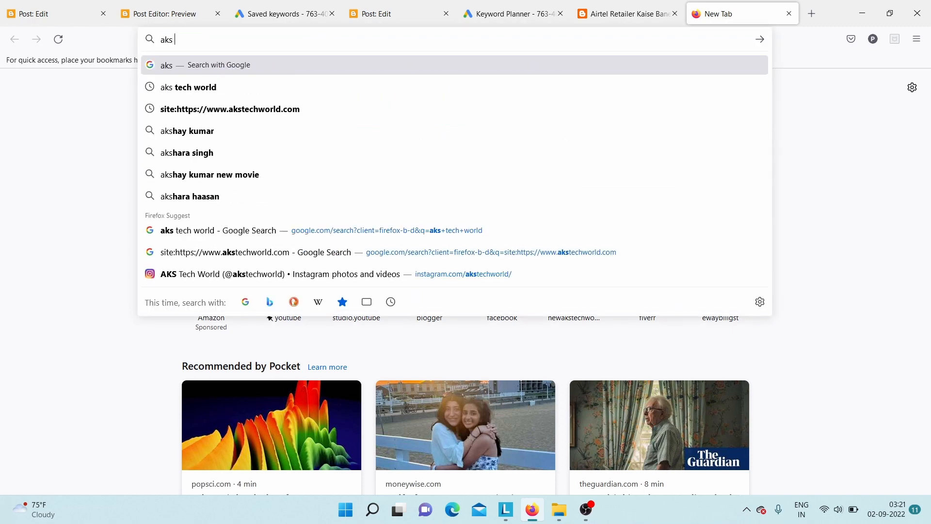
pyautogui.write(' tech wo')
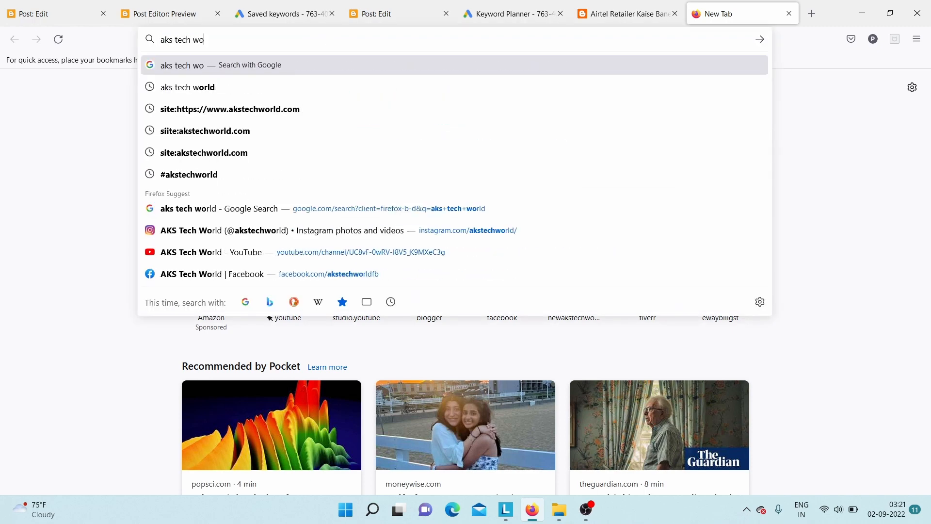
pyautogui.write('rld')
pyautogui.press('Return')
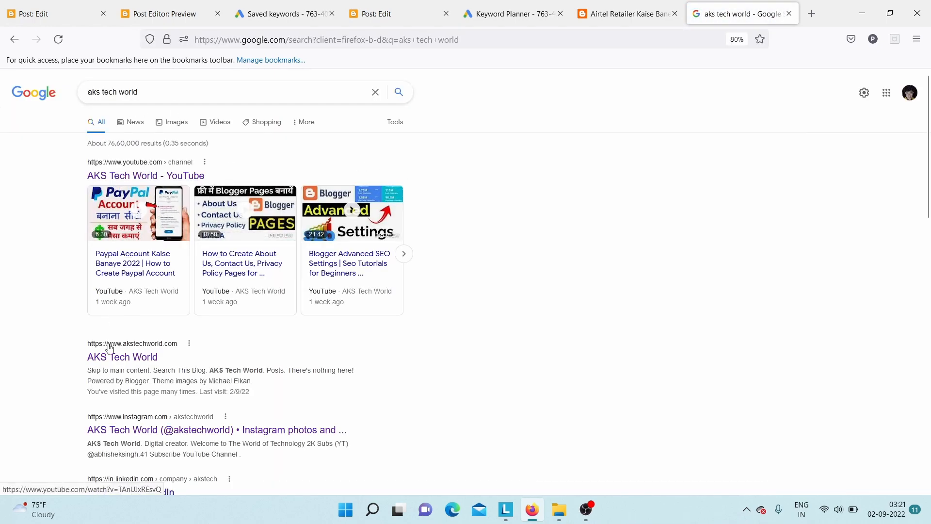
pyautogui.click(100, 359)
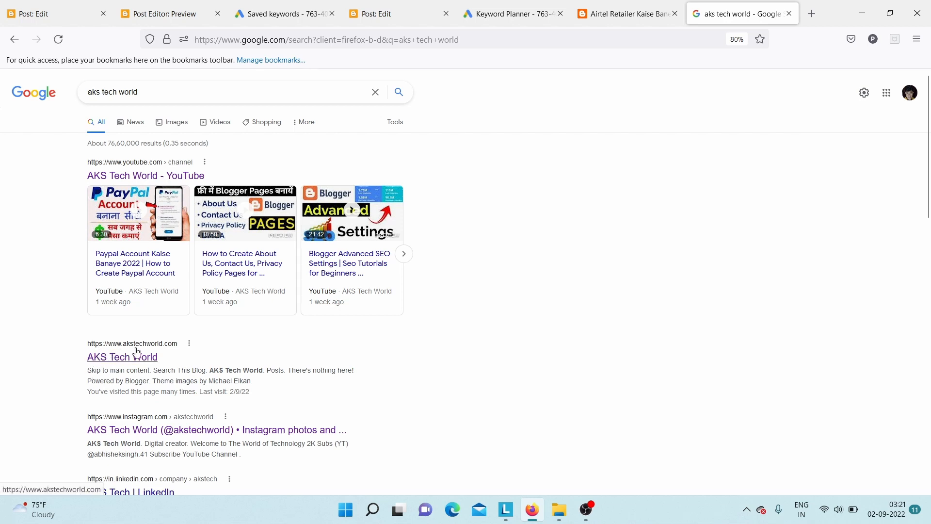
# Review how the introduction uses the "Affiliate Marketing" keyword, comparing the draft and the finished post's preview with the saved keywords in Keyword Planner.
pyautogui.click(181, 5)
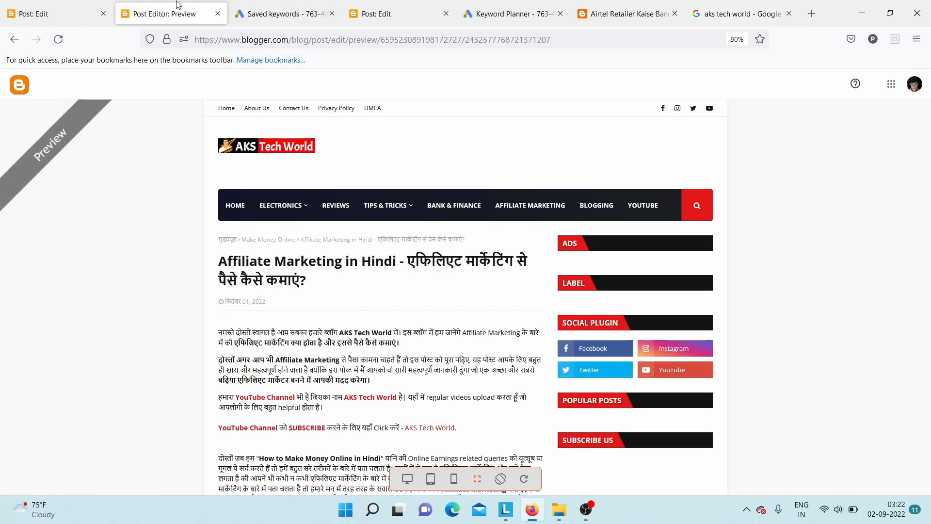
pyautogui.click(373, 5)
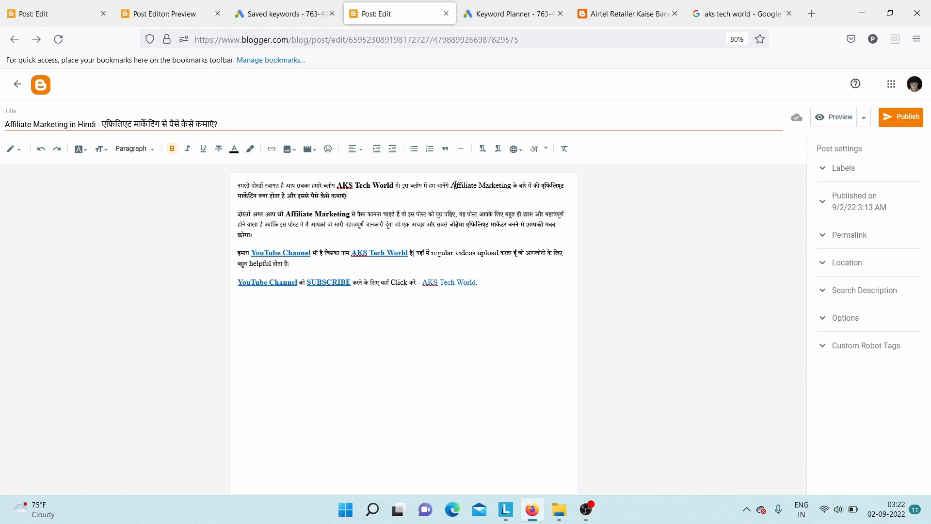
pyautogui.moveTo(456, 185); pyautogui.dragTo(510, 185)
pyautogui.click(509, 184)
pyautogui.click(543, 4)
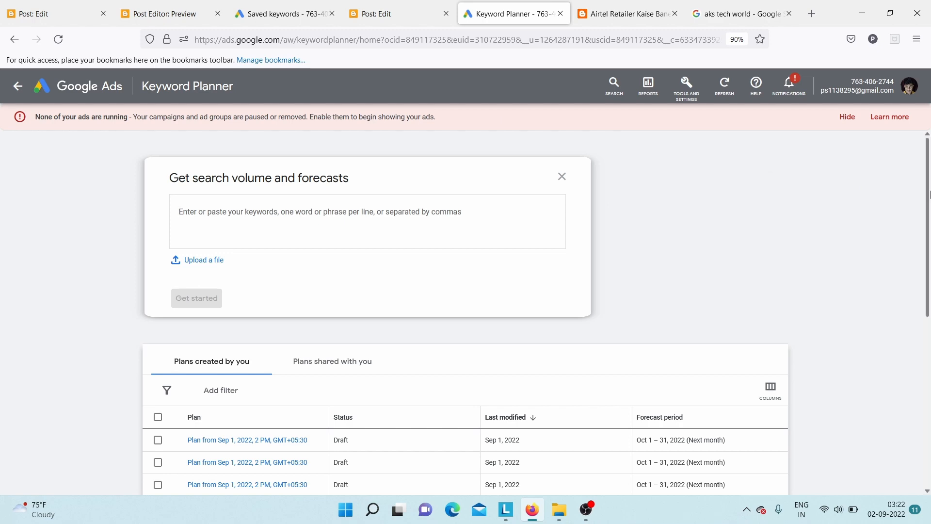
pyautogui.scroll(-3, 929, 273)
pyautogui.scroll(3, 928, 273)
pyautogui.click(297, 4)
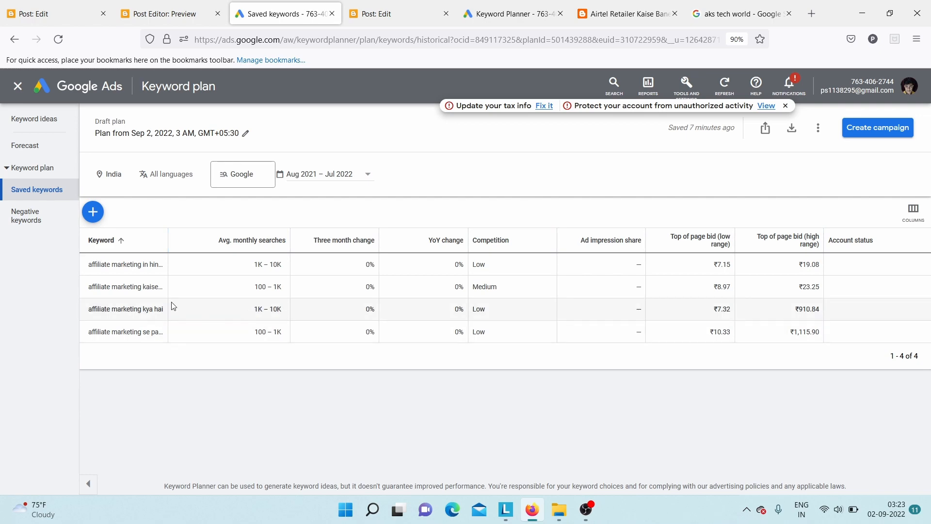
pyautogui.click(160, 6)
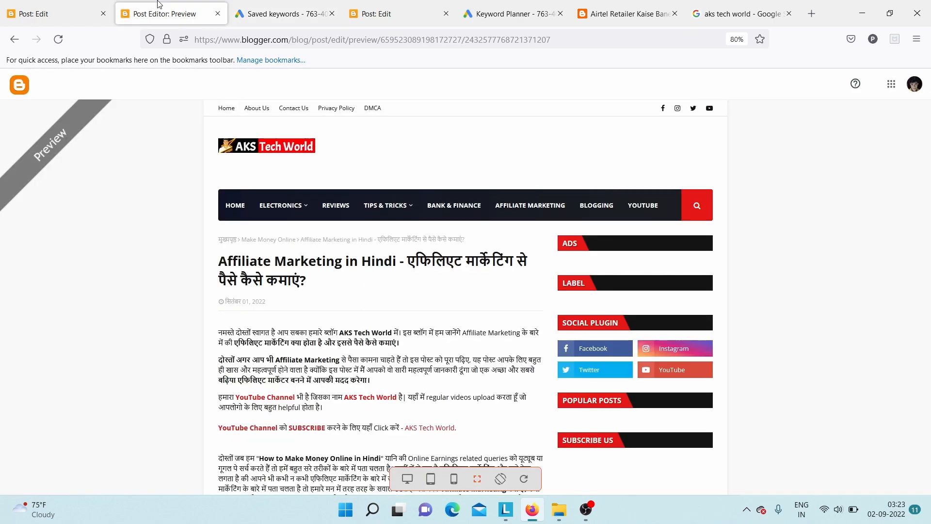
# Return to the new draft and delete the word "होता" from "एफिलिएट मार्केटिंग क्या होता है" in the first paragraph.
pyautogui.click(421, 4)
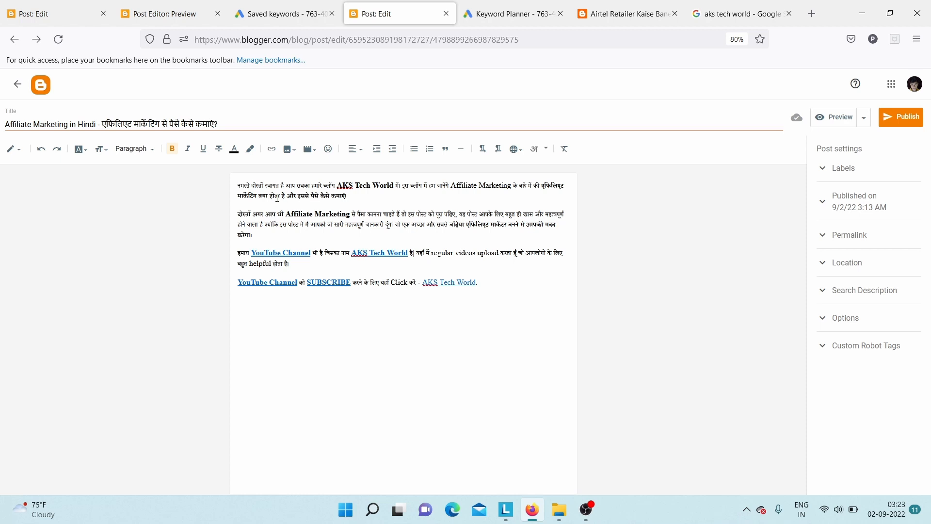
pyautogui.press('BackSpace')
pyautogui.press('BackSpace')
pyautogui.press('BackSpace')
pyautogui.press('BackSpace')
pyautogui.press('BackSpace')
# Examine the draft's second paragraph and its bold "Affiliate Marketing" keyword, and switch back to the finished post's preview.
pyautogui.moveTo(238, 215); pyautogui.dragTo(259, 231)
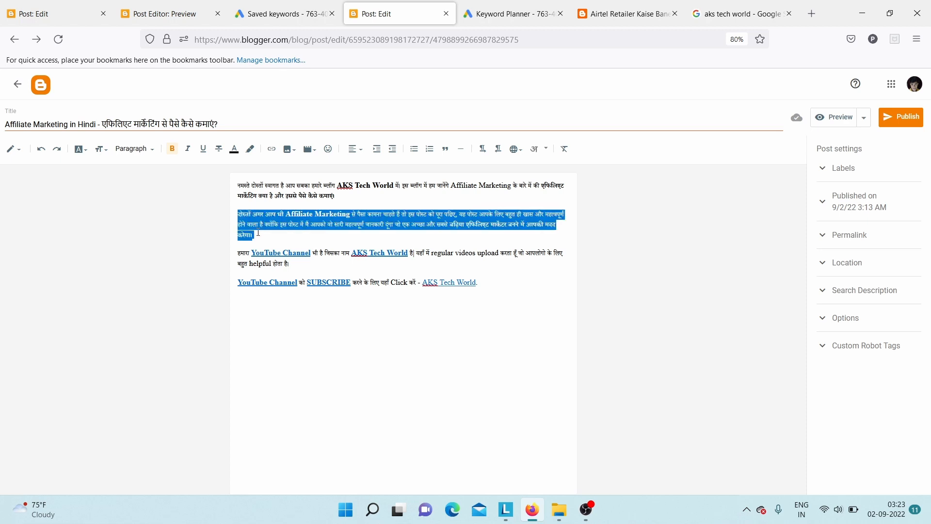
pyautogui.click(267, 232)
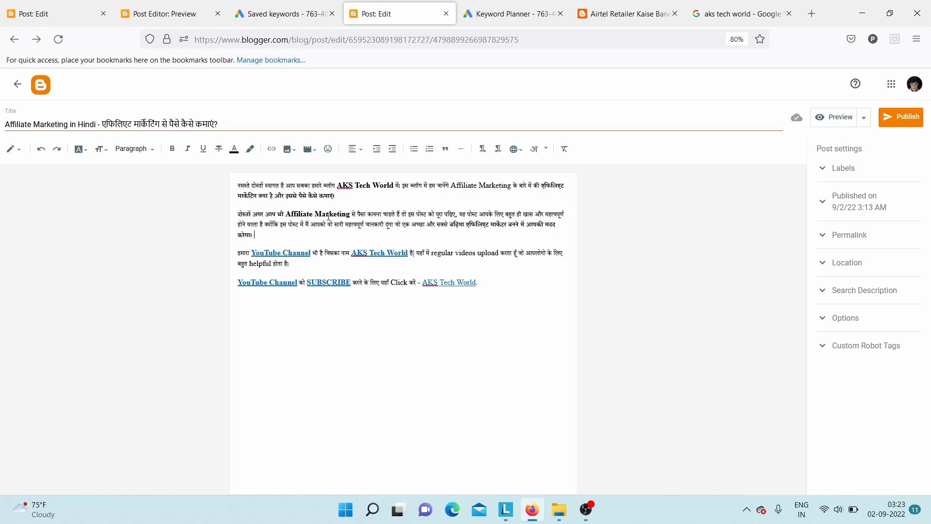
pyautogui.moveTo(286, 214); pyautogui.dragTo(346, 215)
pyautogui.click(346, 216)
pyautogui.press('BackSpace')
pyautogui.click(158, 4)
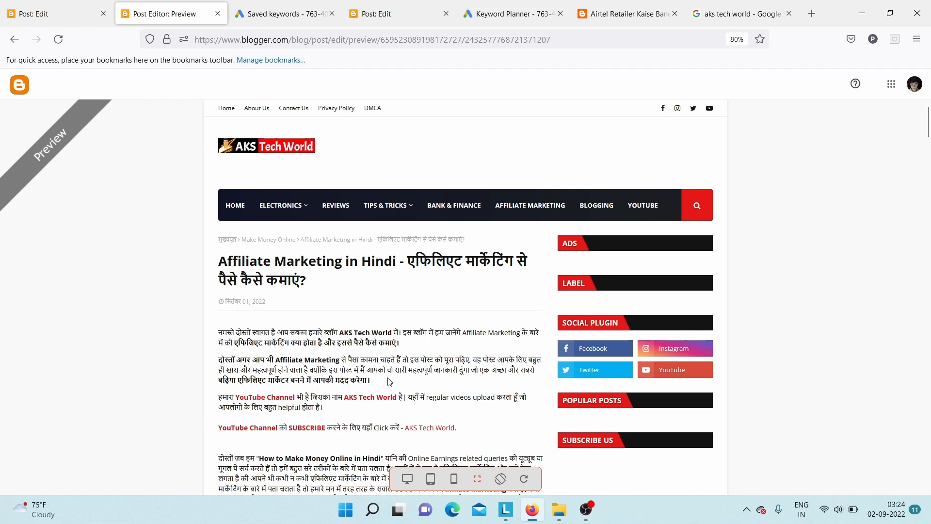
# Return to the new draft and examine the paragraph about the YouTube channel.
pyautogui.click(312, 14)
pyautogui.click(374, 5)
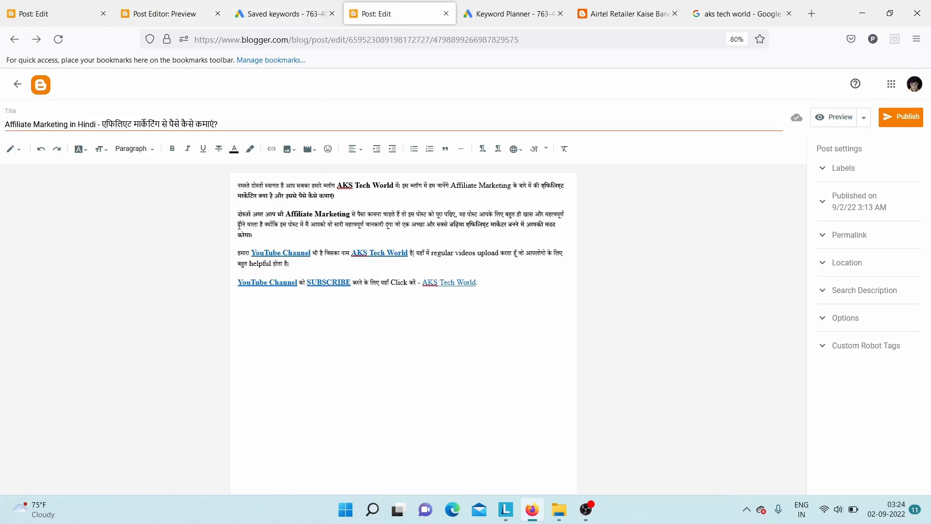
pyautogui.click(236, 253)
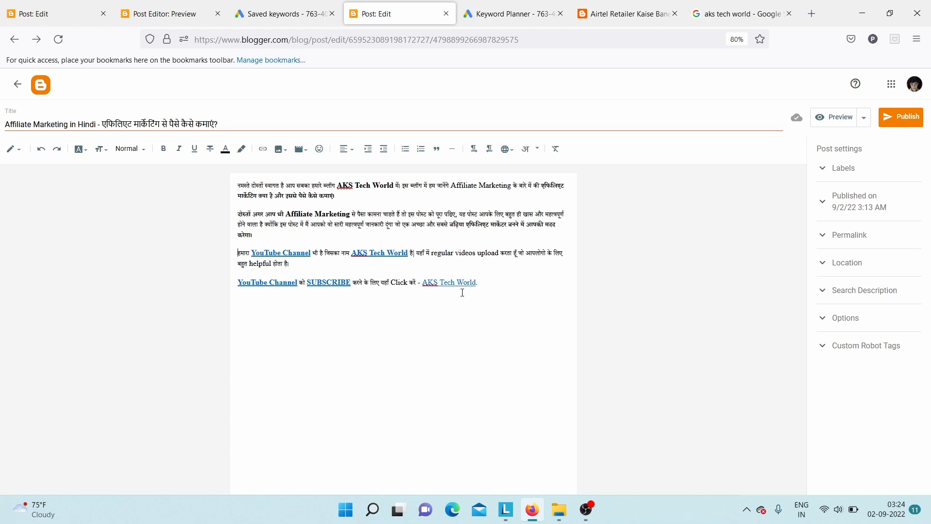
# Copy the two paragraphs starting with "How to Make Money Online in Hindi" from the finished post and paste them below the SUBSCRIBE line in the draft.
pyautogui.click(497, 294)
pyautogui.click(97, 7)
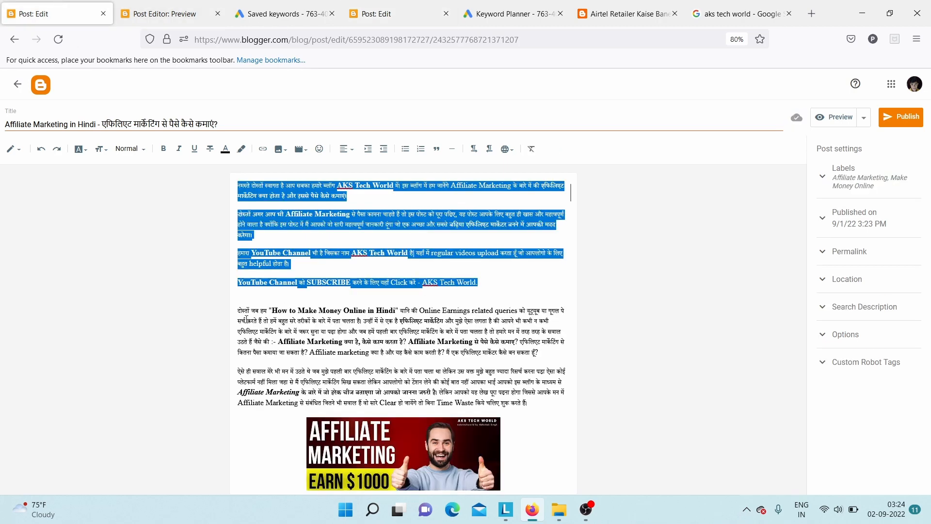
pyautogui.click(246, 319)
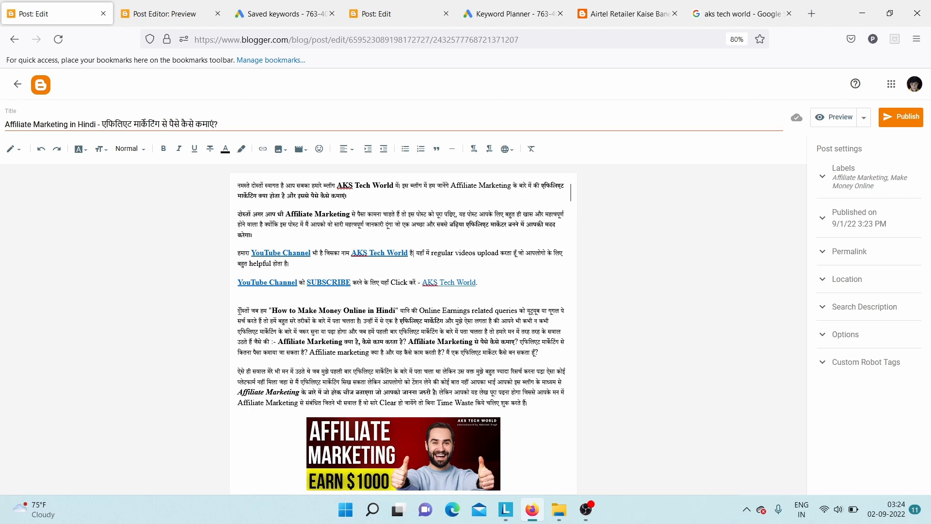
pyautogui.moveTo(238, 310); pyautogui.dragTo(527, 402)
pyautogui.hotkey('ctrl', 'c')
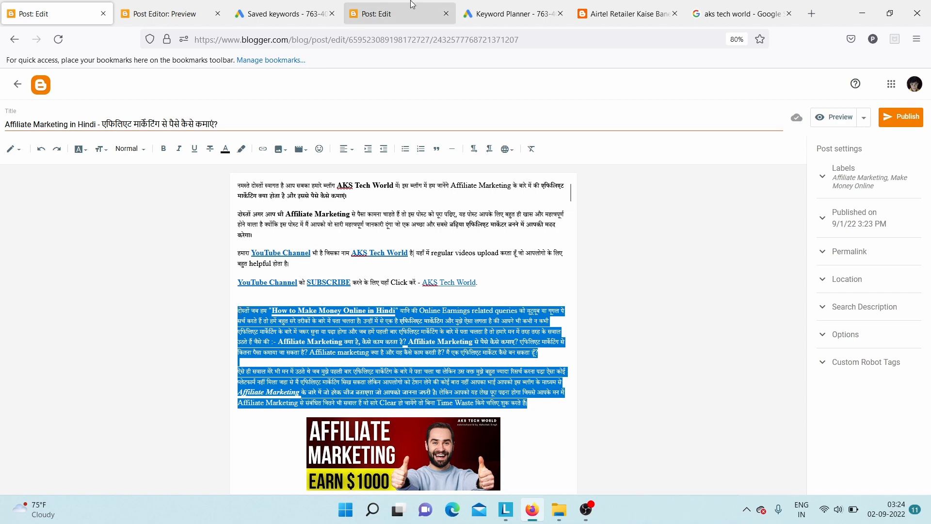
pyautogui.click(375, 2)
pyautogui.hotkey('ctrl', 'v')
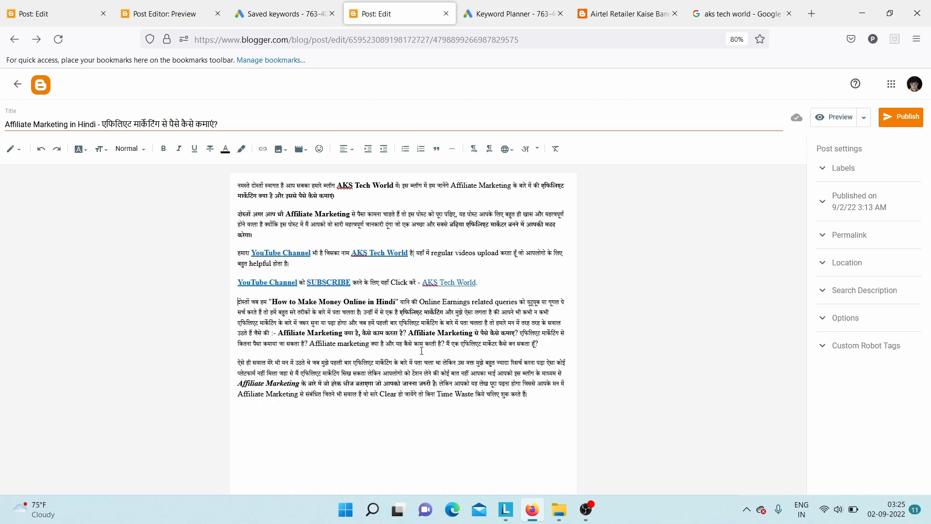
# Examine the bold keyword phrase "How to Make Money Online in Hindi" in the pasted paragraph.
pyautogui.moveTo(270, 300); pyautogui.dragTo(278, 301)
pyautogui.click(280, 301)
pyautogui.hotkey('ctrl', 'shift', 'Right')
pyautogui.hotkey('ctrl', 'shift', 'Right')
pyautogui.hotkey('ctrl', 'shift', 'Right')
pyautogui.hotkey('ctrl', 'shift', 'Right')
pyautogui.hotkey('ctrl', 'shift', 'Right')
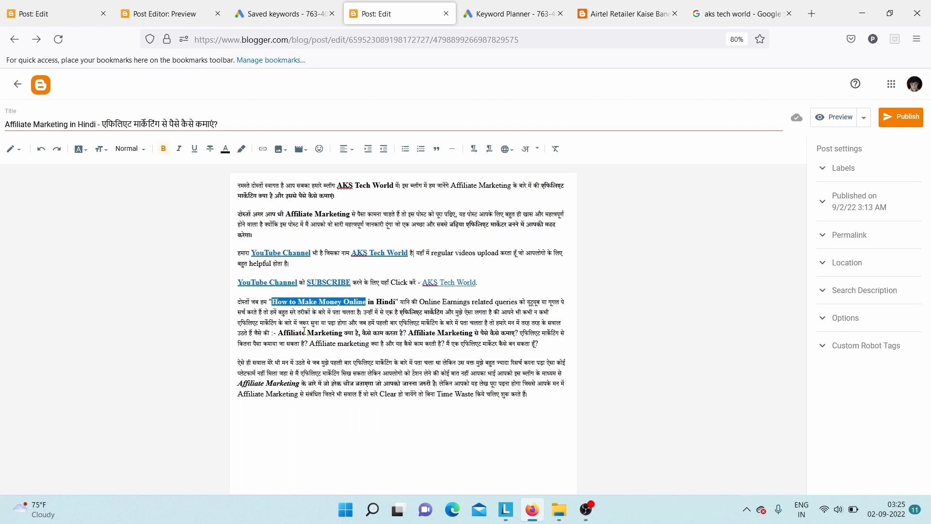
pyautogui.click(377, 303)
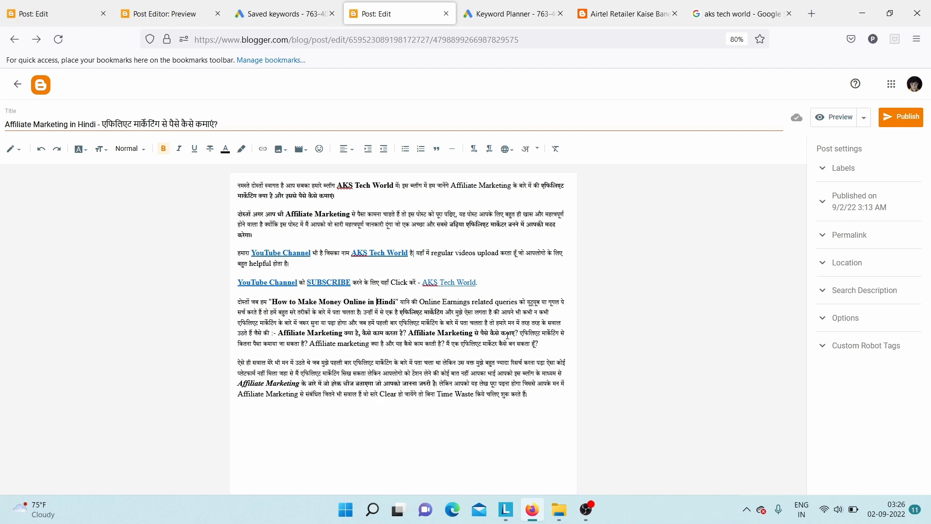
# Review the bold "Affiliate Marketing" keyword phrases in the draft's last two paragraphs.
pyautogui.moveTo(507, 334); pyautogui.dragTo(425, 333)
pyautogui.click(426, 332)
pyautogui.click(381, 383)
pyautogui.moveTo(243, 383); pyautogui.dragTo(340, 408)
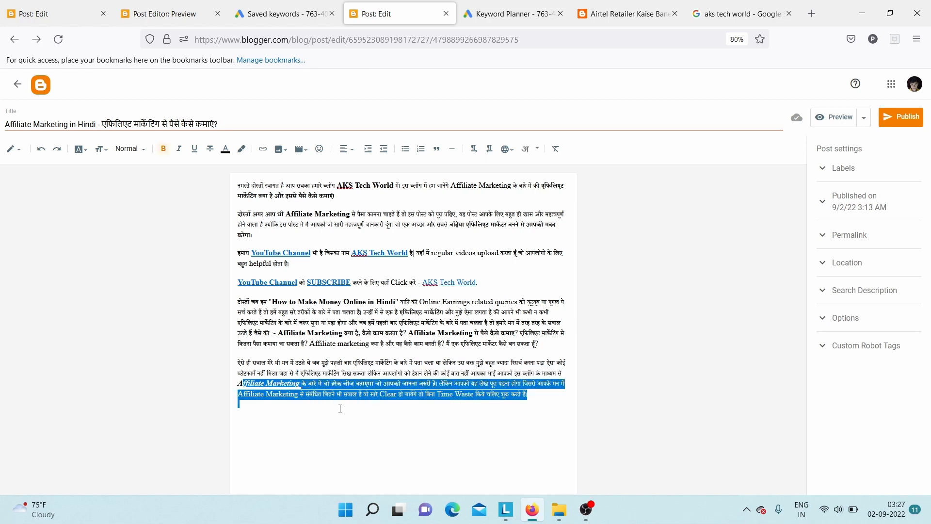
pyautogui.click(493, 385)
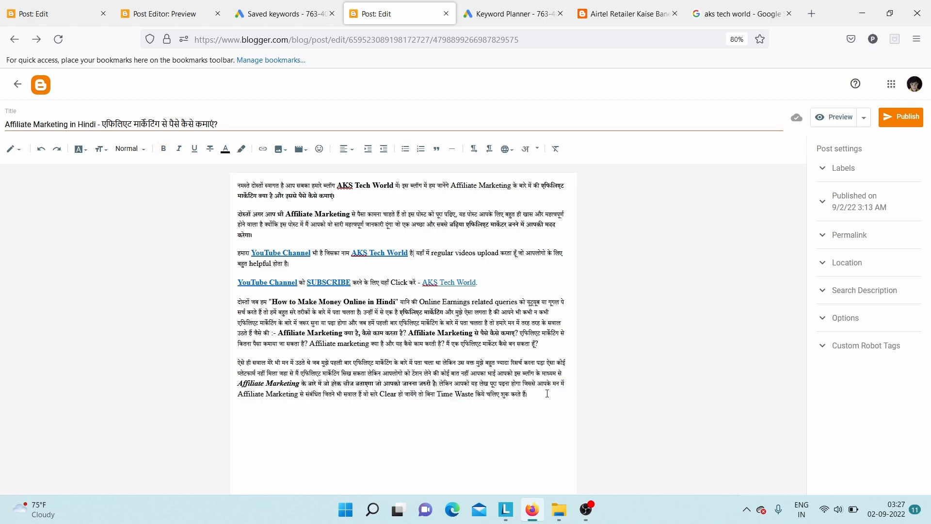
# Check where the finished post places its image, and add an empty line after the last paragraph of the new draft.
pyautogui.hotkey('ctrl', 'a')
pyautogui.click(34, 6)
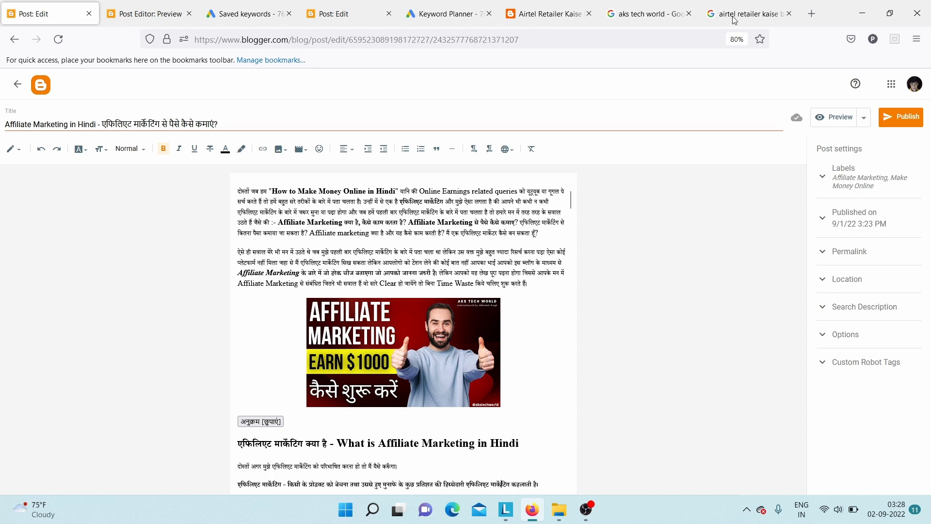
pyautogui.click(347, 11)
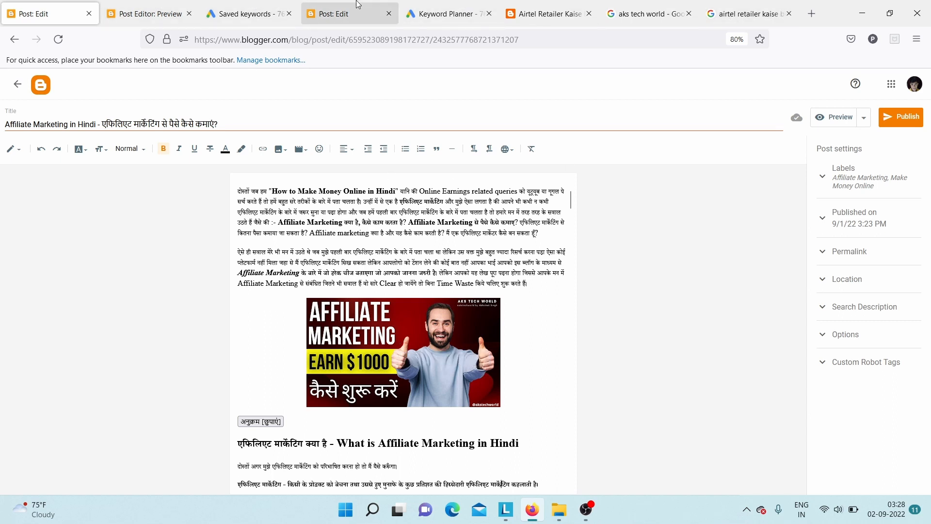
pyautogui.hotkey('ctrl', 'a')
pyautogui.click(525, 429)
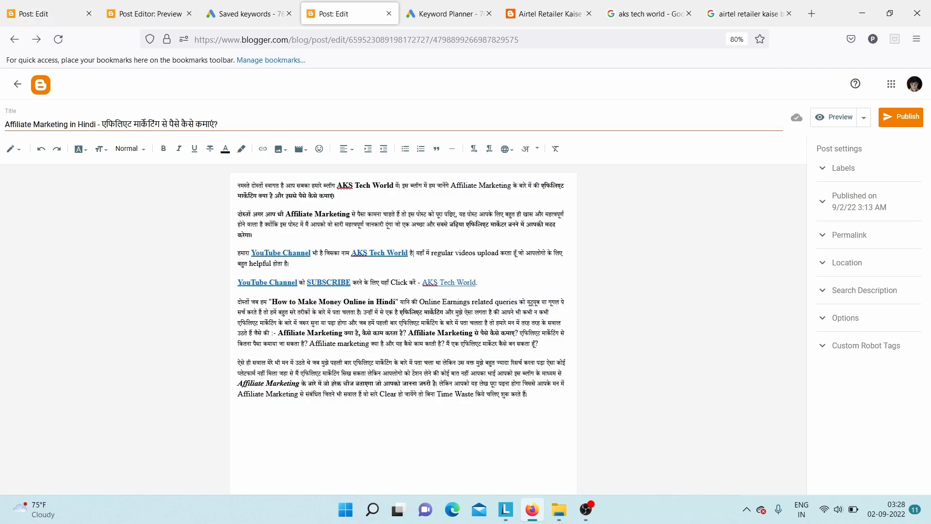
pyautogui.press('Return')
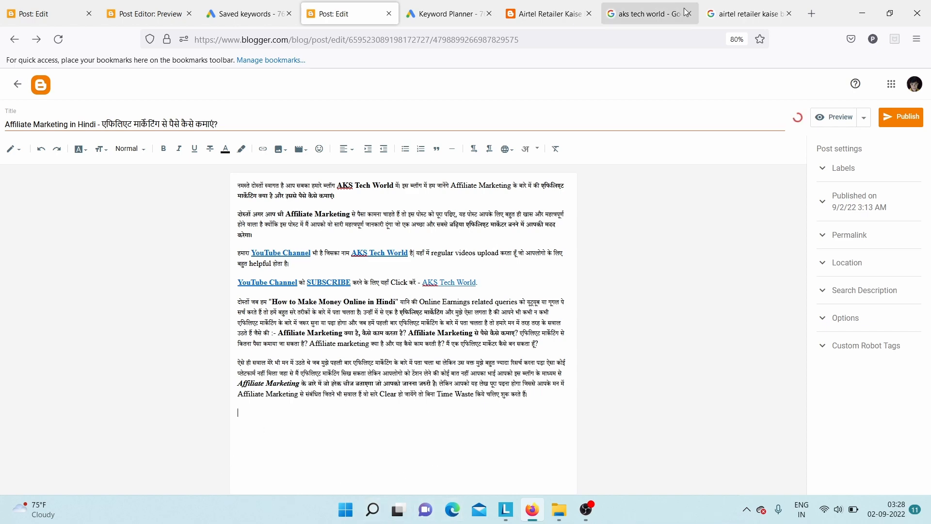
# Search Google for "compress image", open the Compressnow site and upload the Affiliate Marketing PNG from Downloads.
pyautogui.click(810, 15)
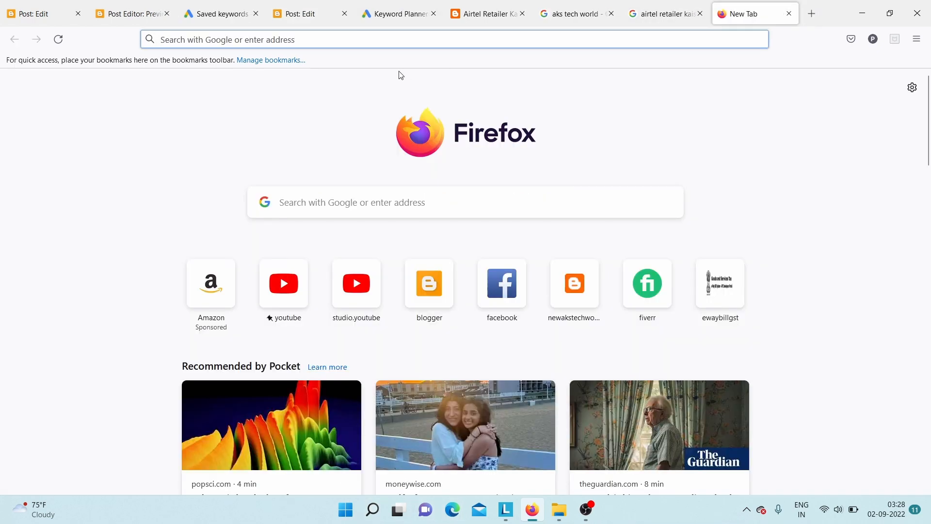
pyautogui.write('inma')
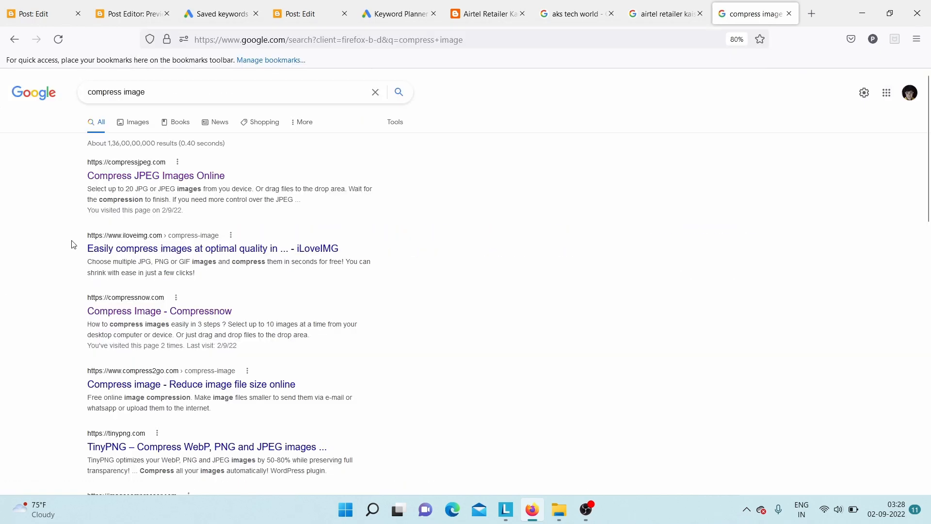
pyautogui.click(130, 314)
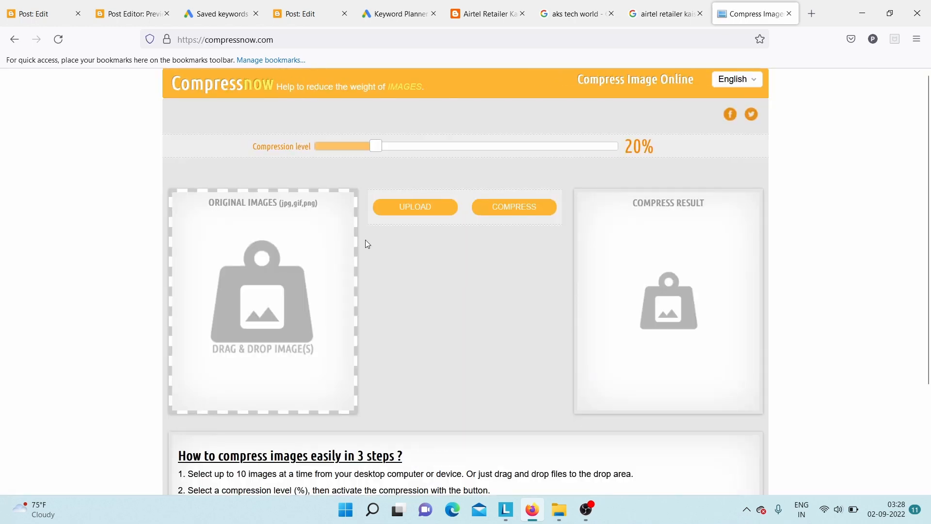
pyautogui.click(420, 210)
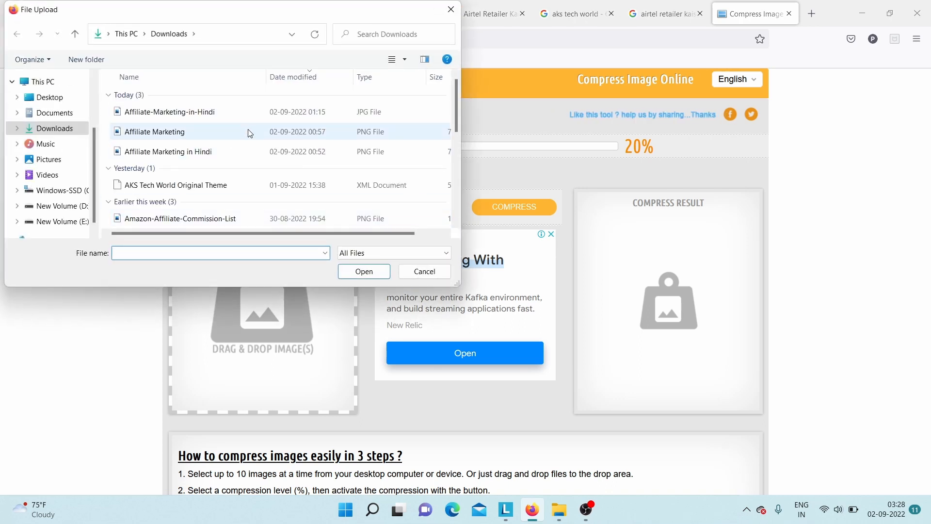
pyautogui.doubleClick(250, 134)
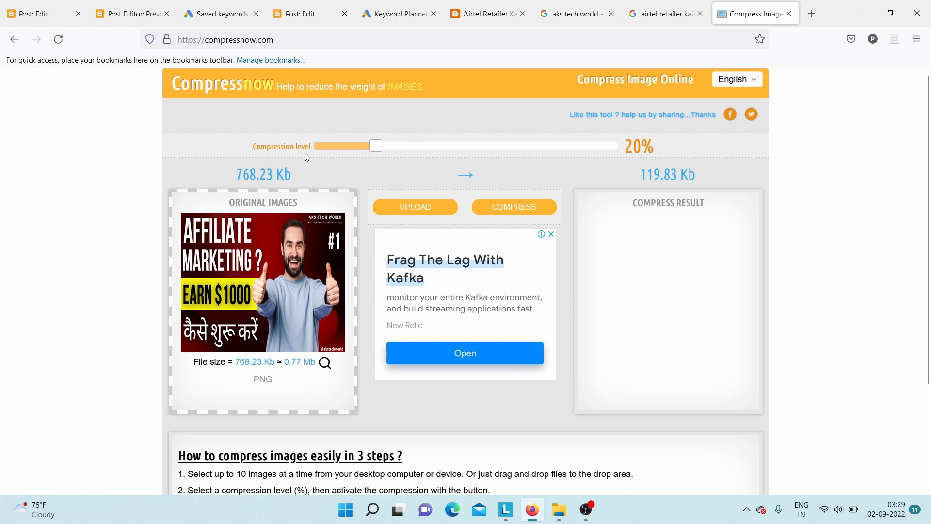
# Compress the uploaded image at a 60% compression level, download the result and check the downloaded file.
pyautogui.moveTo(373, 149); pyautogui.dragTo(484, 151)
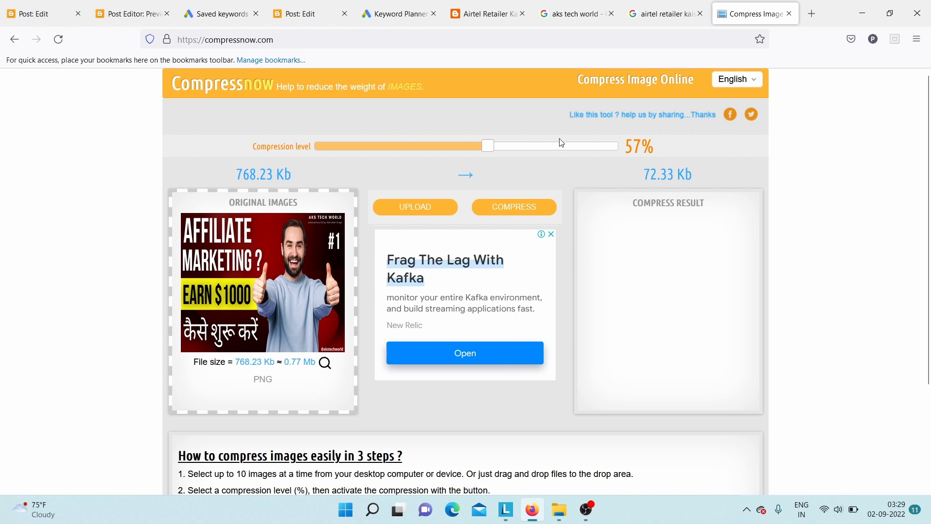
pyautogui.moveTo(487, 152); pyautogui.dragTo(497, 151)
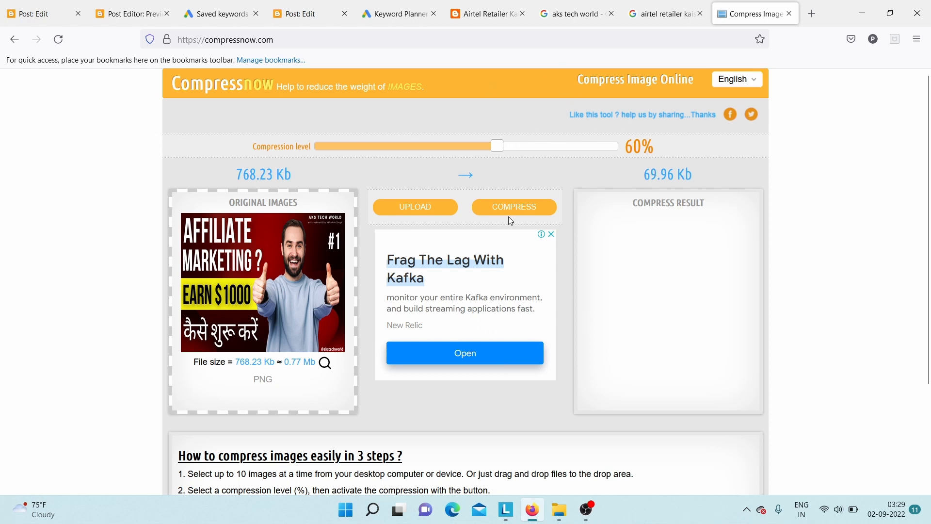
pyautogui.click(526, 213)
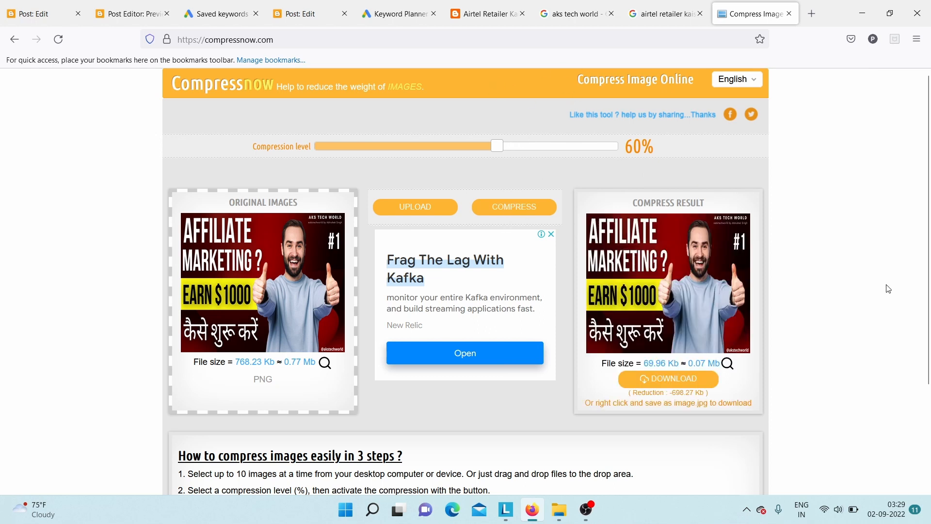
pyautogui.click(649, 382)
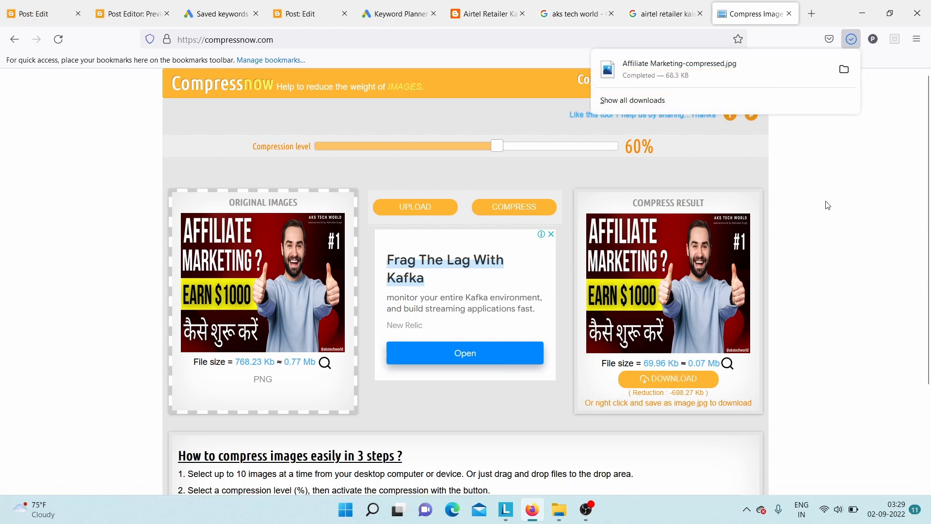
pyautogui.click(738, 75)
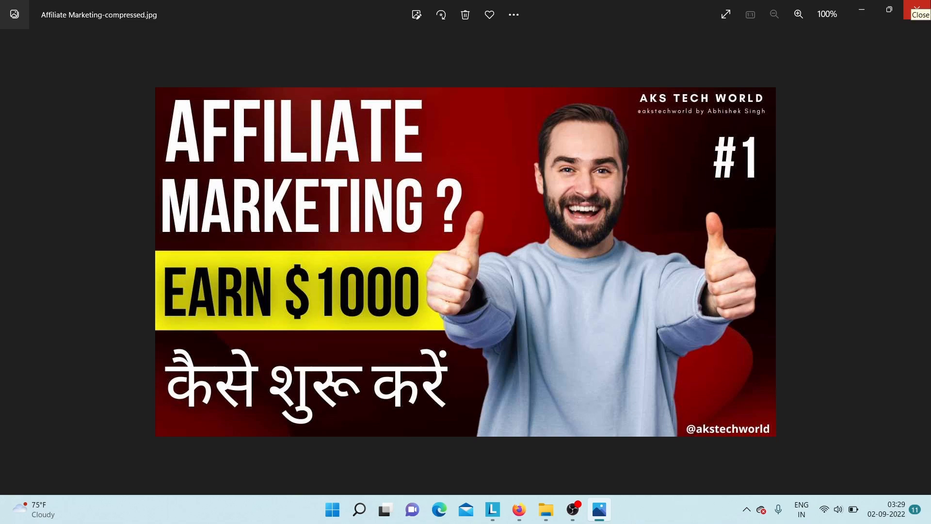
pyautogui.click(915, 7)
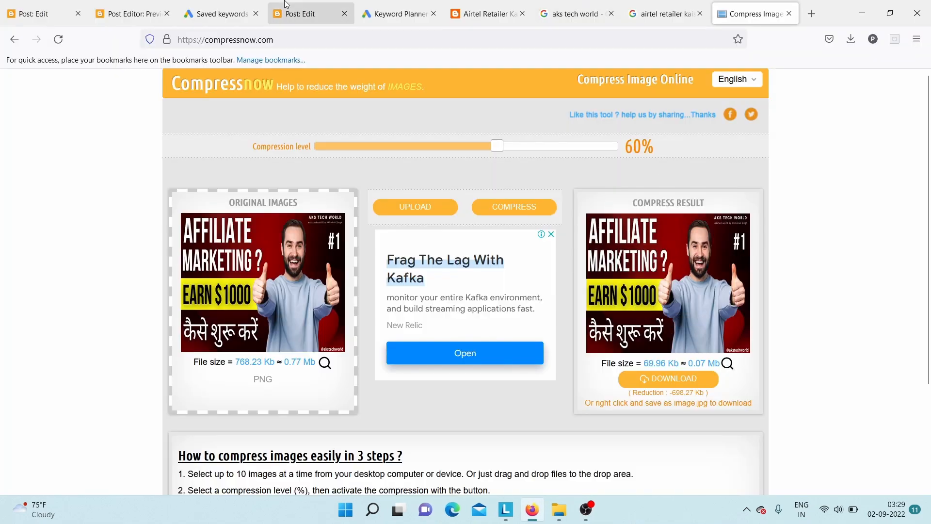
# Return to the new draft and start an image upload from the computer, opening the file selection.
pyautogui.click(321, 5)
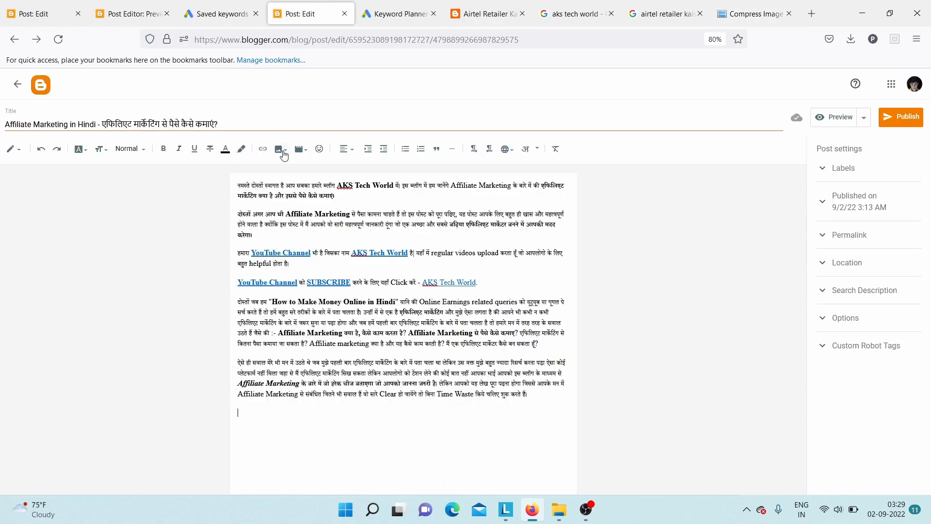
pyautogui.click(280, 150)
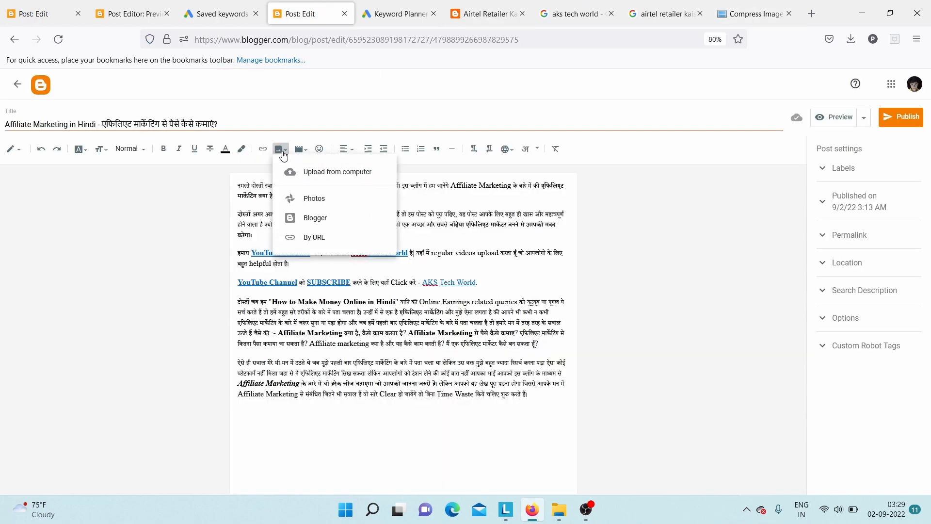
pyautogui.click(356, 179)
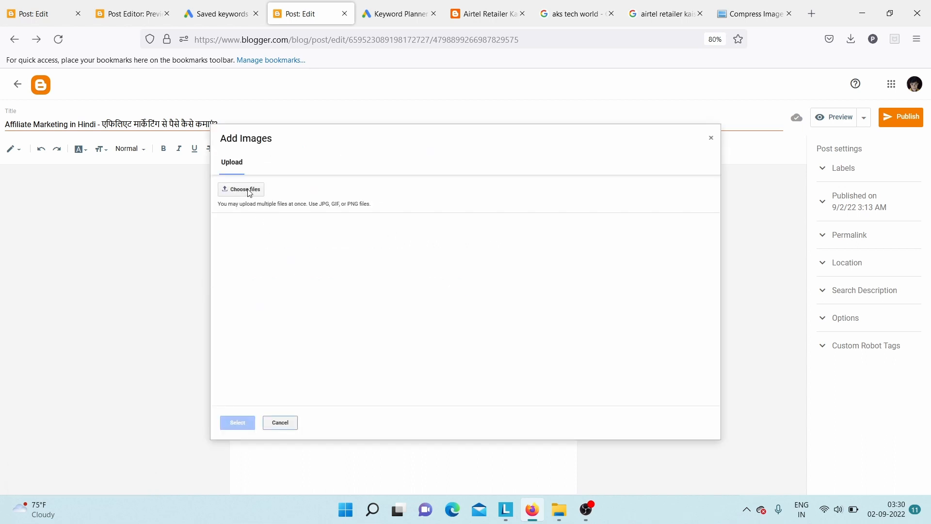
pyautogui.click(250, 193)
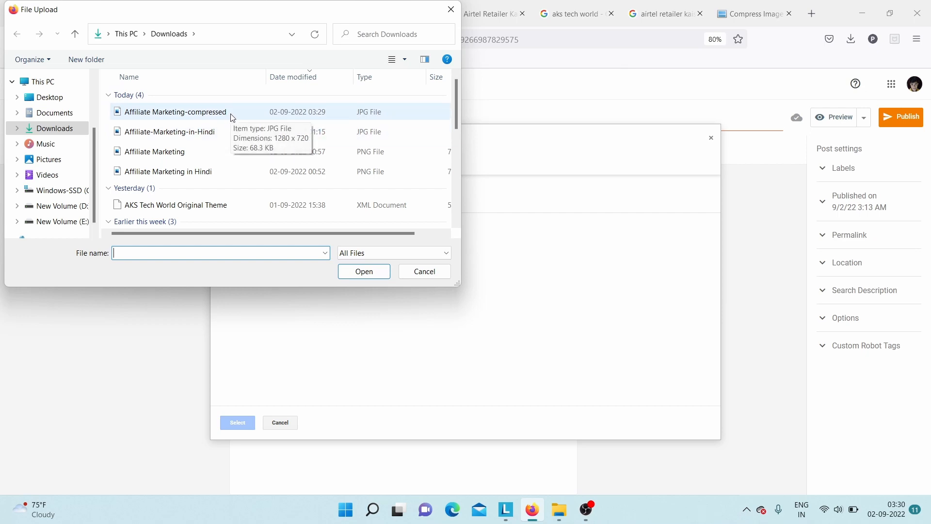
# Switch to File Explorer, go to the Downloads folder and view the Affiliate Marketing-compressed image.
pyautogui.click(559, 509)
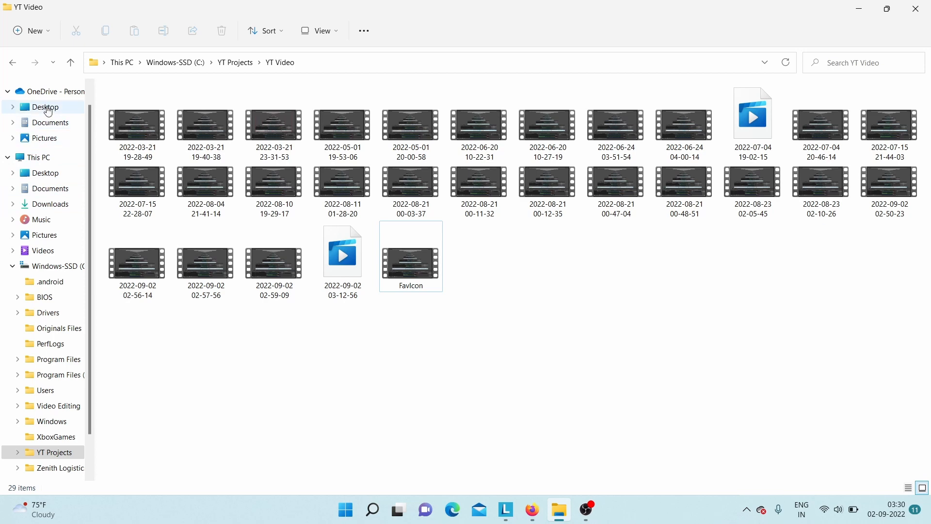
pyautogui.click(48, 204)
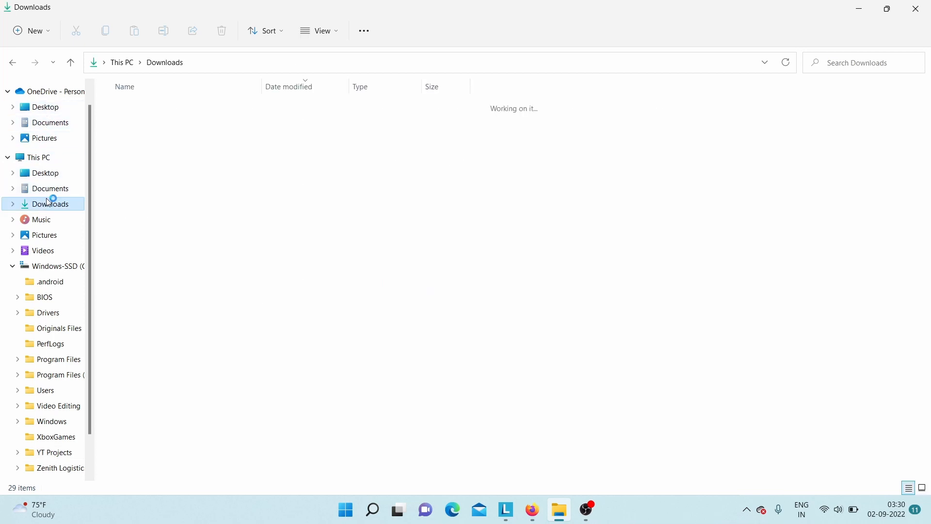
pyautogui.doubleClick(193, 127)
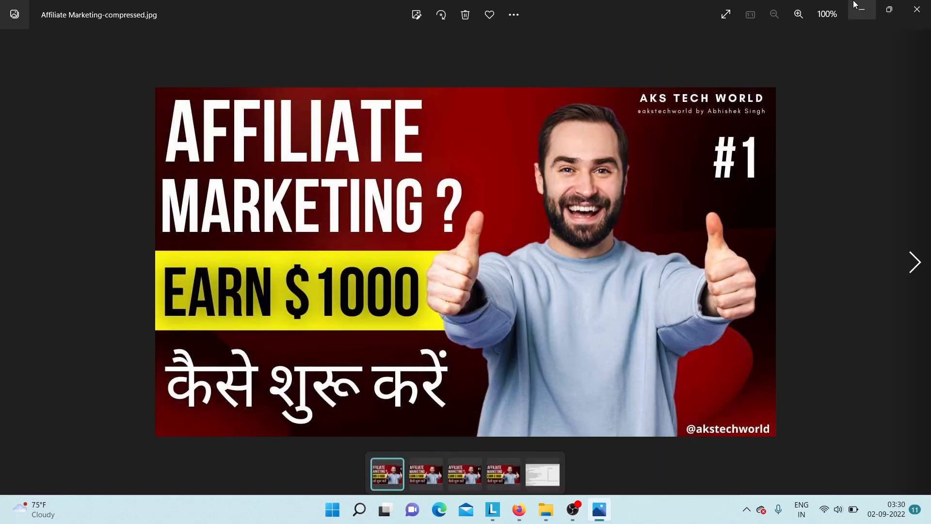
pyautogui.click(916, 9)
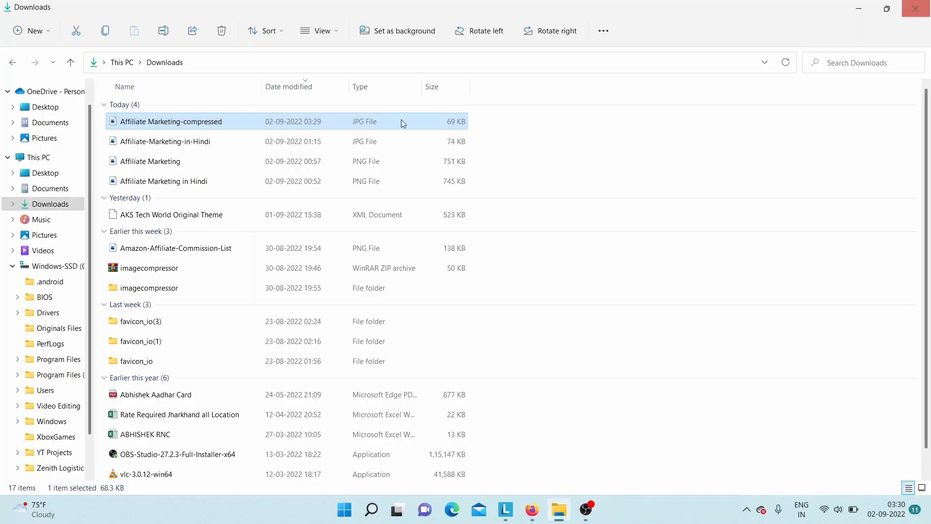
# Rename the Affiliate Marketing-compressed image as Affiliate-Marketing-in-hindi, accepting the (2) suffix for the duplicate name.
pyautogui.rightClick(258, 125)
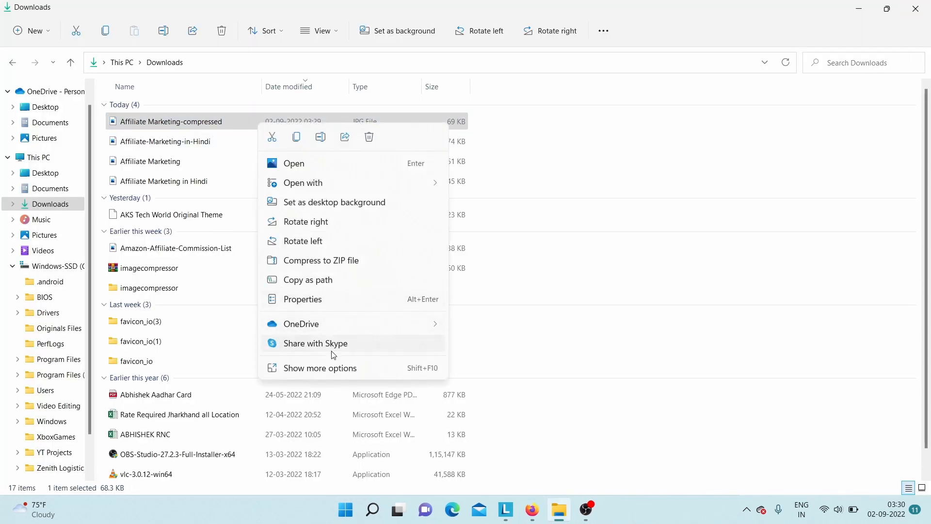
pyautogui.click(329, 374)
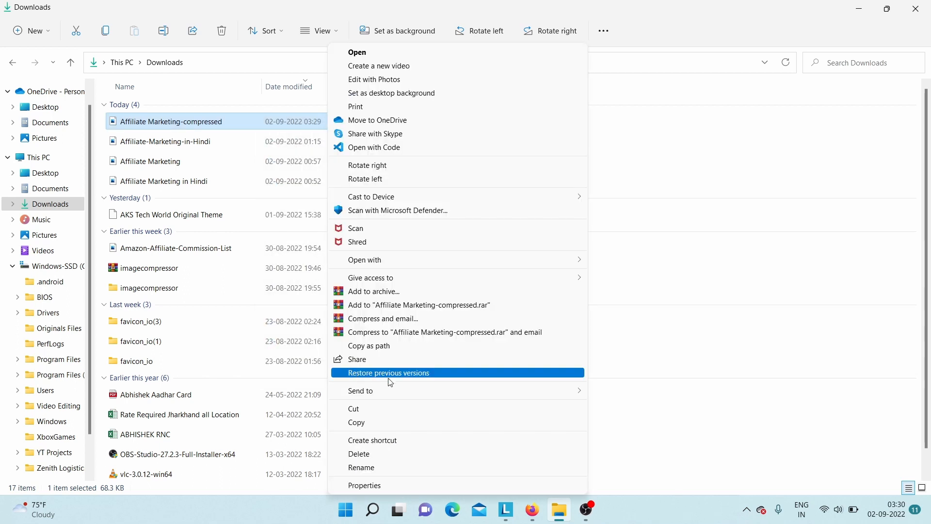
pyautogui.click(364, 468)
pyautogui.press('End')
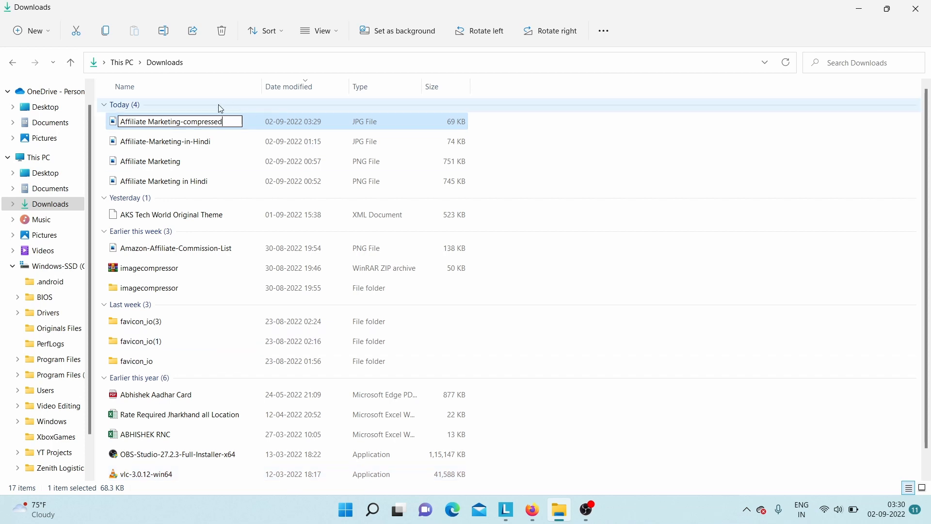
pyautogui.press('BackSpace')
pyautogui.press('BackSpace')
pyautogui.press('BackSpace')
pyautogui.press('BackSpace')
pyautogui.press('BackSpace')
pyautogui.press('BackSpace')
pyautogui.press('BackSpace')
pyautogui.press('BackSpace')
pyautogui.press('BackSpace')
pyautogui.press('BackSpace')
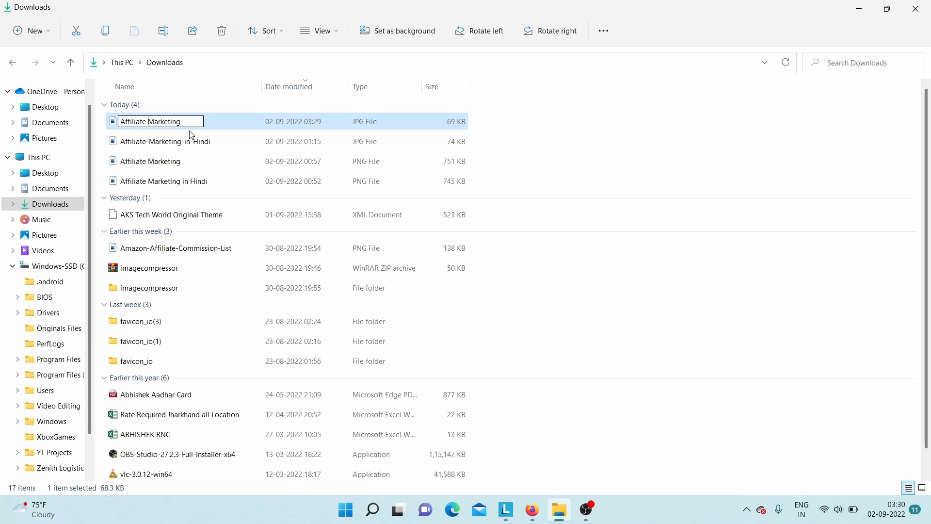
pyautogui.press('BackSpace')
pyautogui.write('-in-hindi')
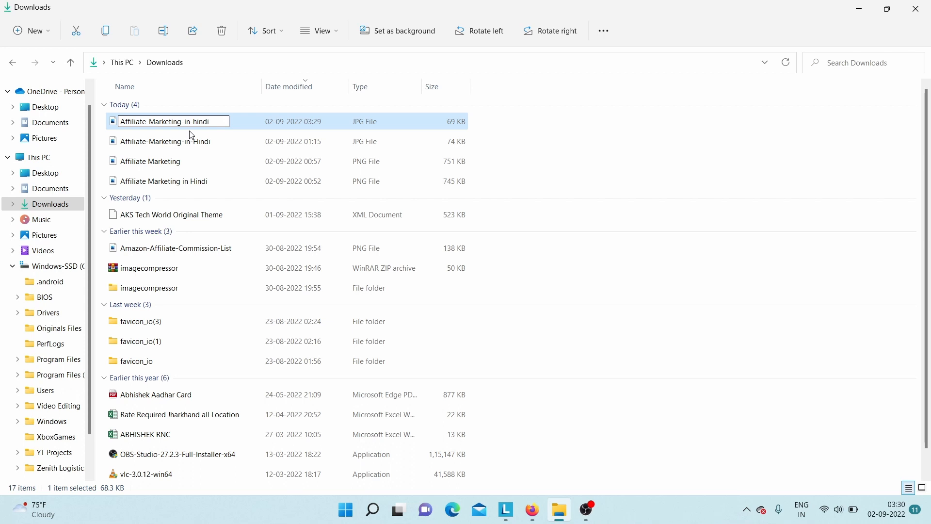
pyautogui.click(507, 204)
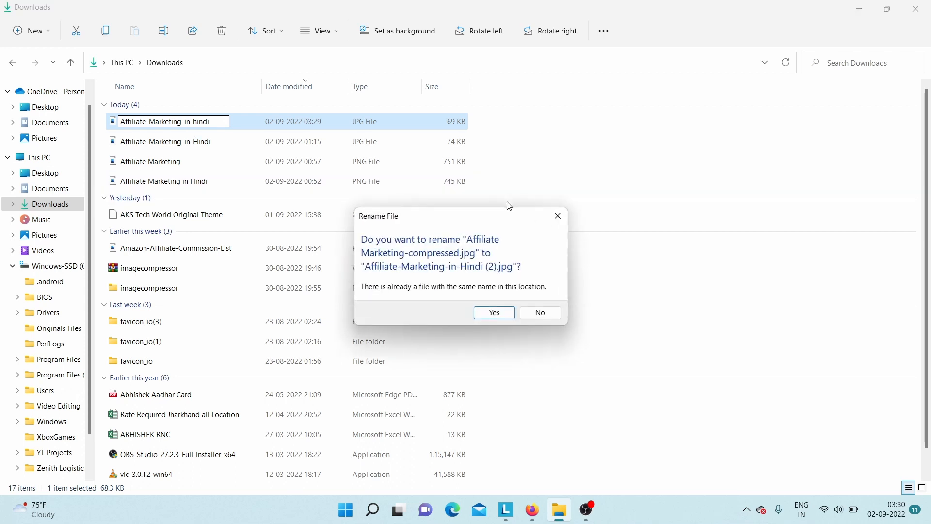
pyautogui.click(494, 313)
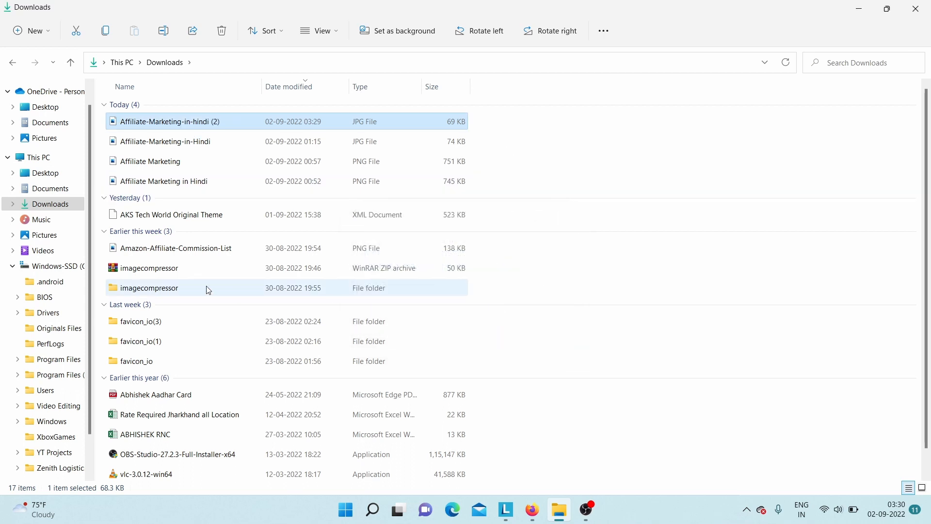
# Preview the Affiliate-Marketing-in-Hindi JPG, return to the Blogger draft in Firefox, and upload and insert that image.
pyautogui.doubleClick(179, 145)
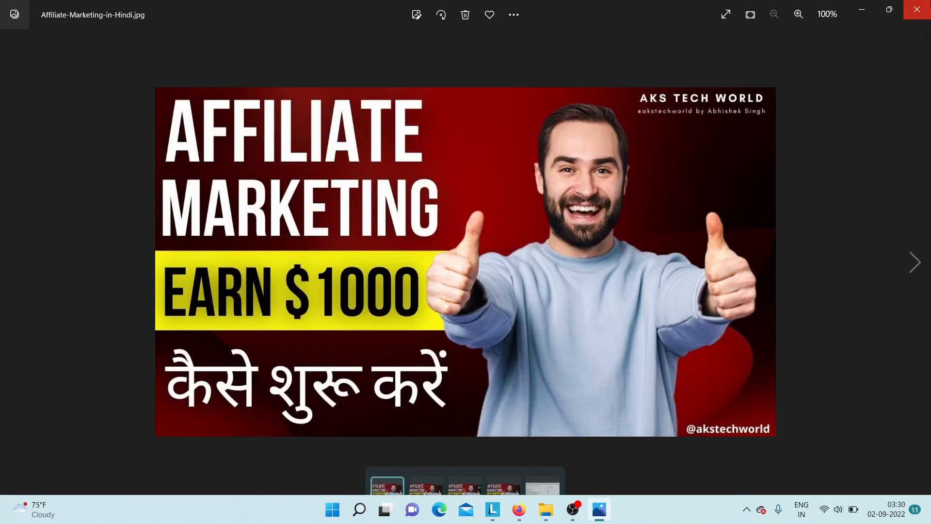
pyautogui.hotkey('alt', 'F4')
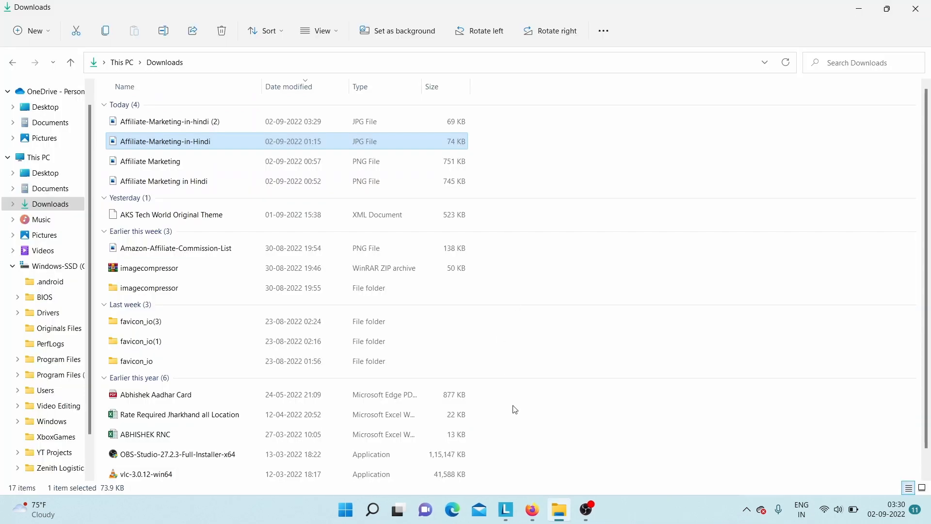
pyautogui.click(531, 509)
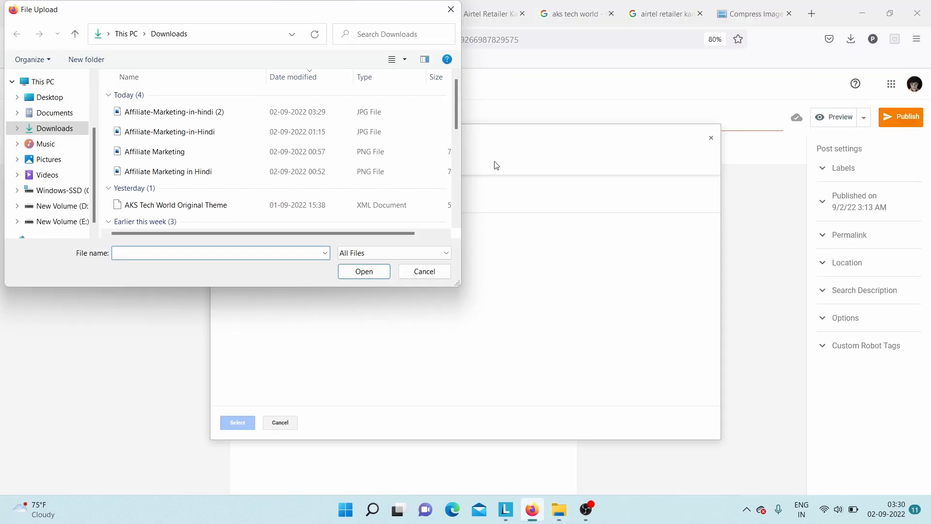
pyautogui.click(411, 272)
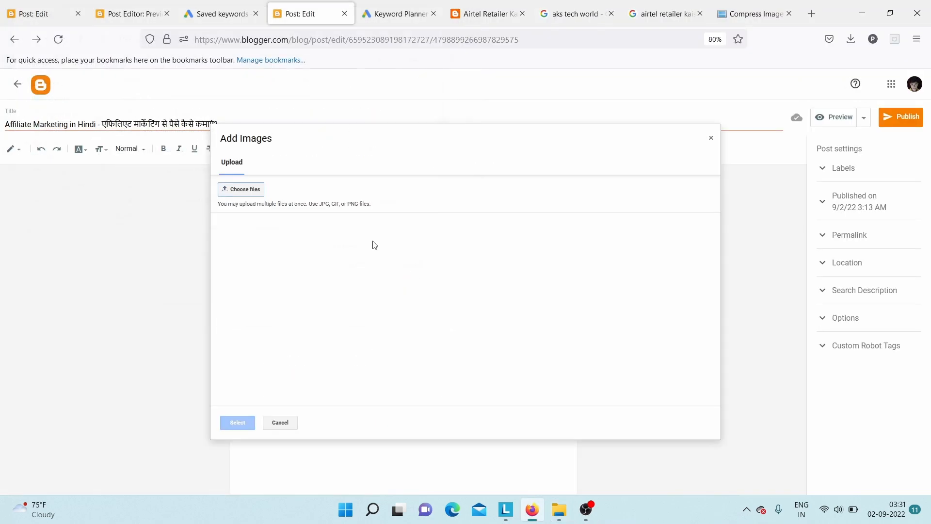
pyautogui.click(251, 194)
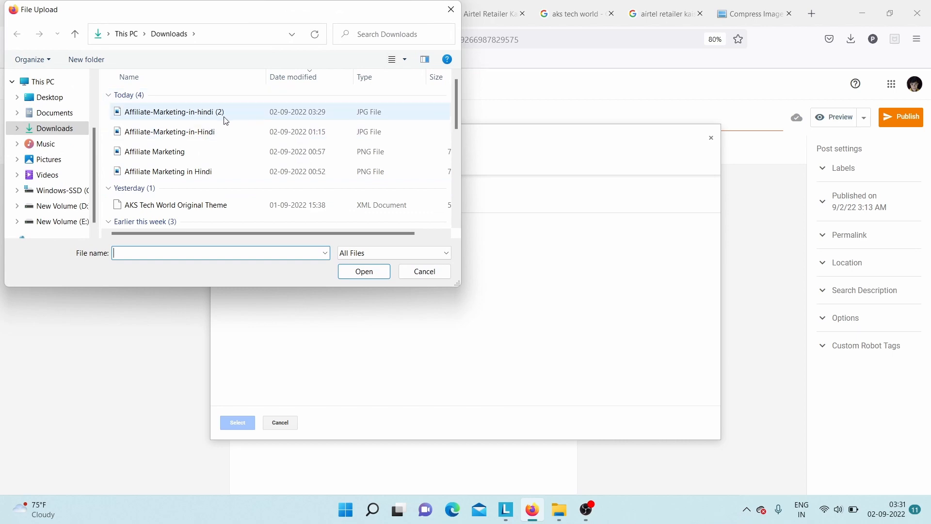
pyautogui.doubleClick(199, 131)
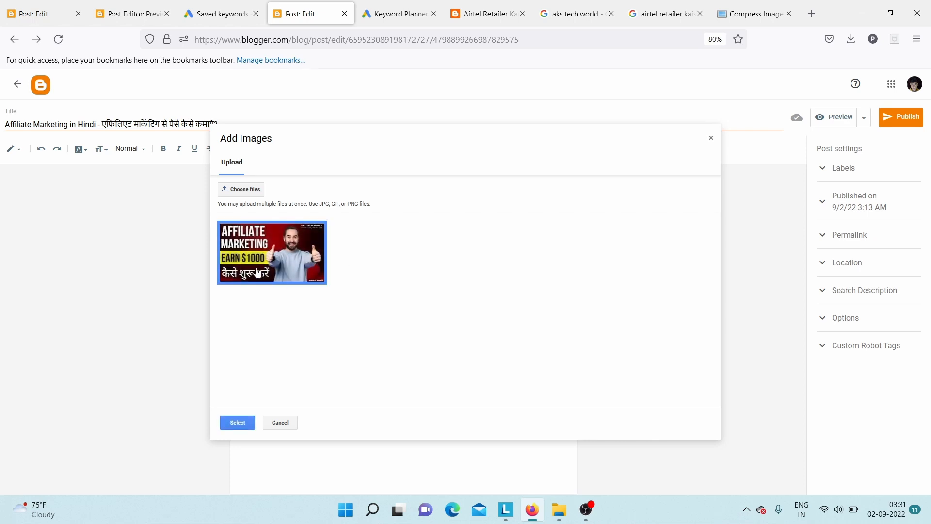
pyautogui.click(240, 422)
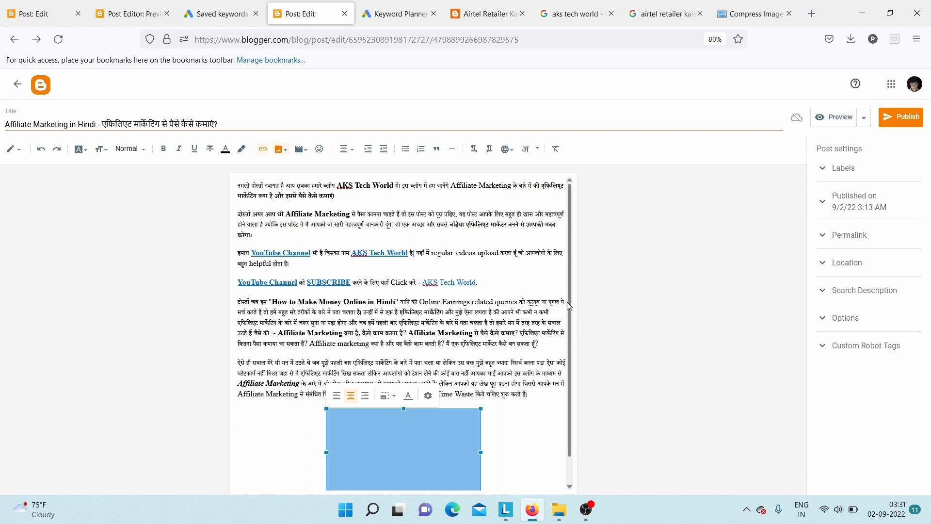
# Try the Extra large size on the inserted image and add an empty caption below it.
pyautogui.scroll(-1, 567, 302)
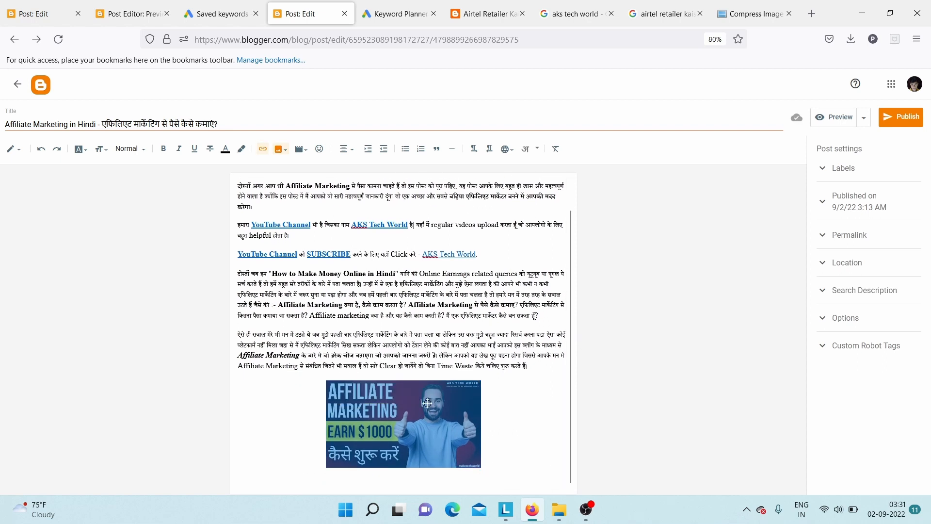
pyautogui.click(406, 407)
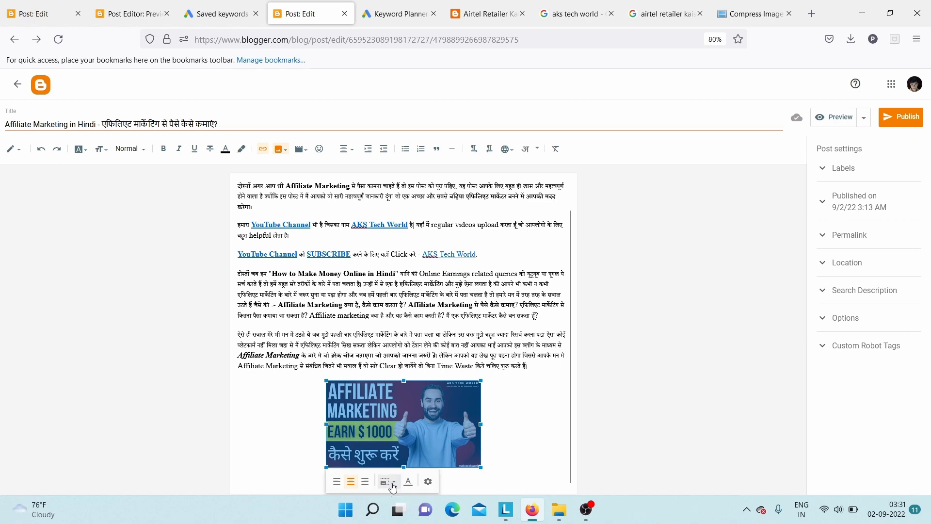
pyautogui.click(392, 482)
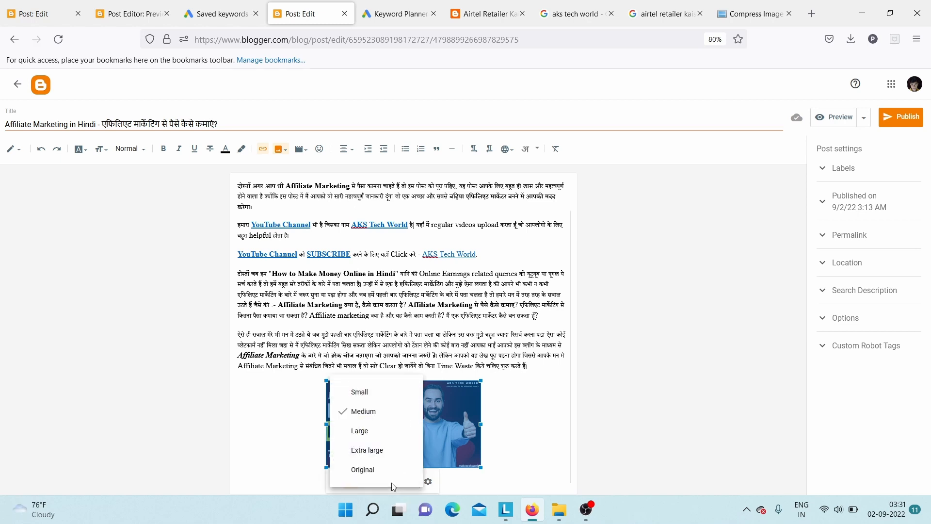
pyautogui.click(384, 449)
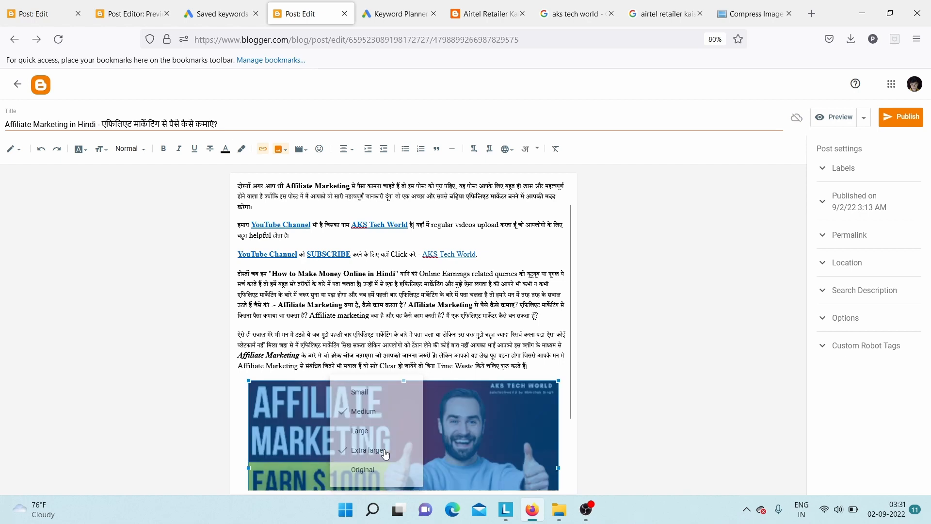
pyautogui.click(570, 251)
pyautogui.moveTo(568, 346); pyautogui.dragTo(566, 455)
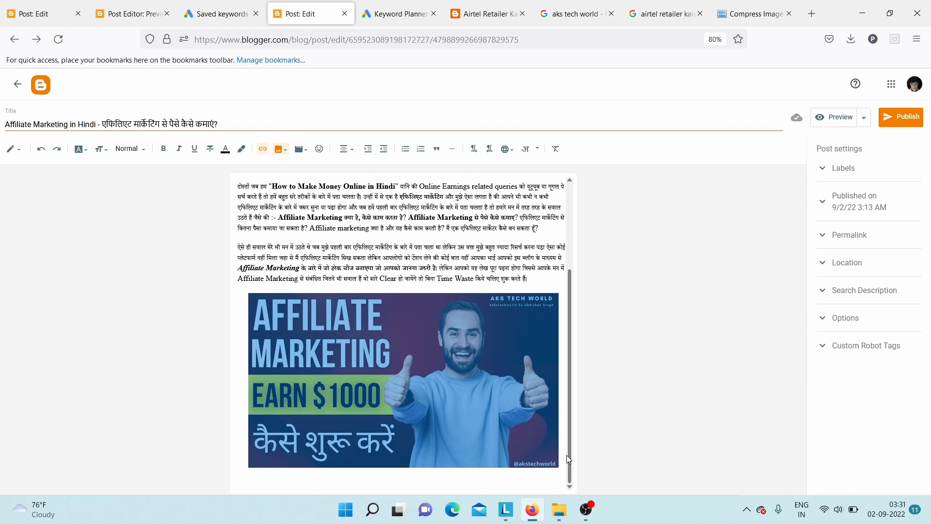
pyautogui.click(501, 366)
pyautogui.click(331, 482)
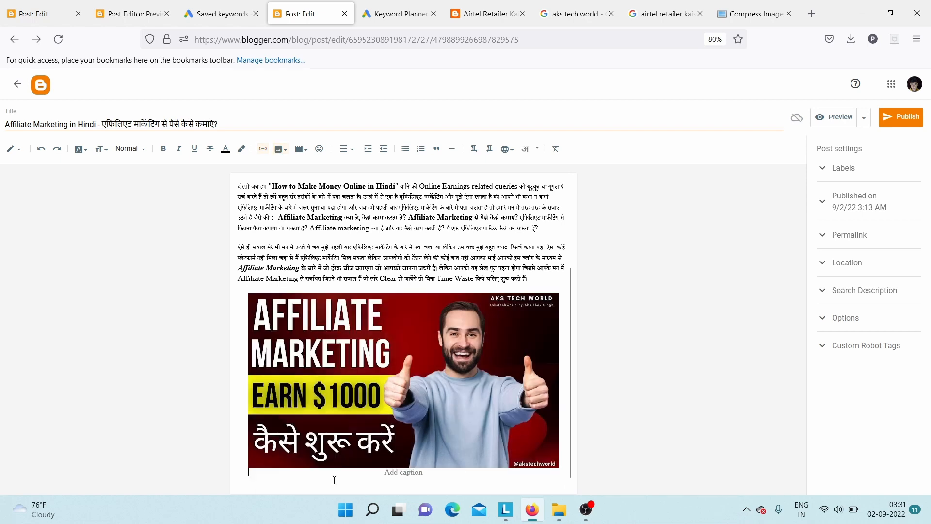
# Set the inserted image's size to Large.
pyautogui.click(378, 443)
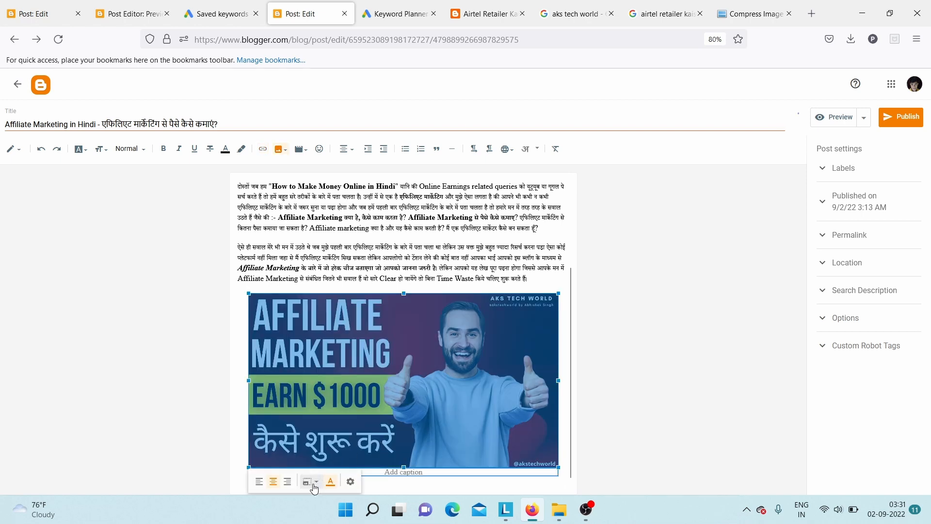
pyautogui.click(313, 485)
pyautogui.click(303, 431)
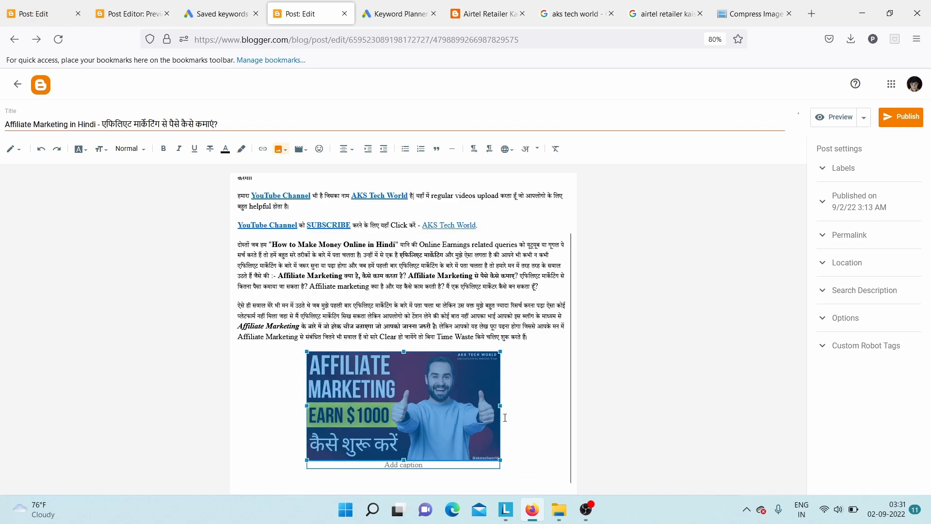
pyautogui.click(521, 417)
# Set both the image's alt text and title text to "Affiliate Marketing in Hindi" and update it.
pyautogui.click(390, 409)
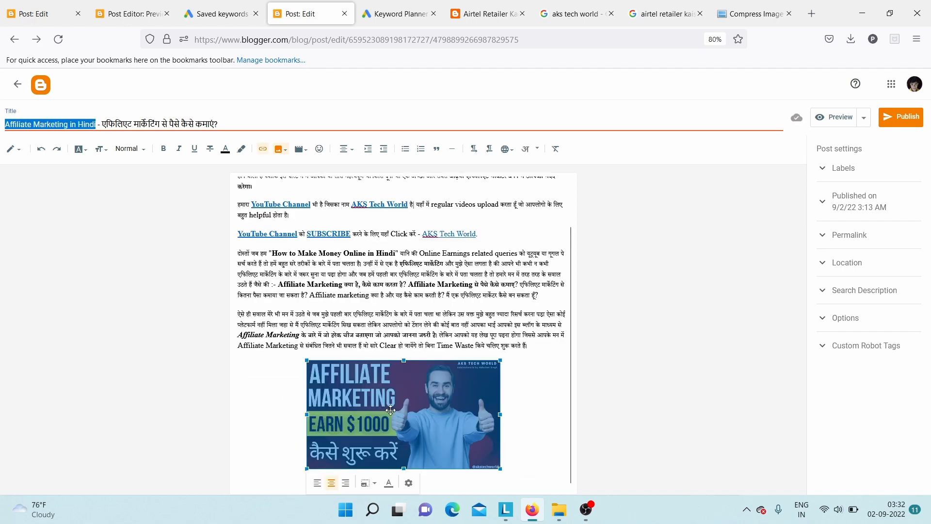
pyautogui.click(409, 483)
pyautogui.click(477, 216)
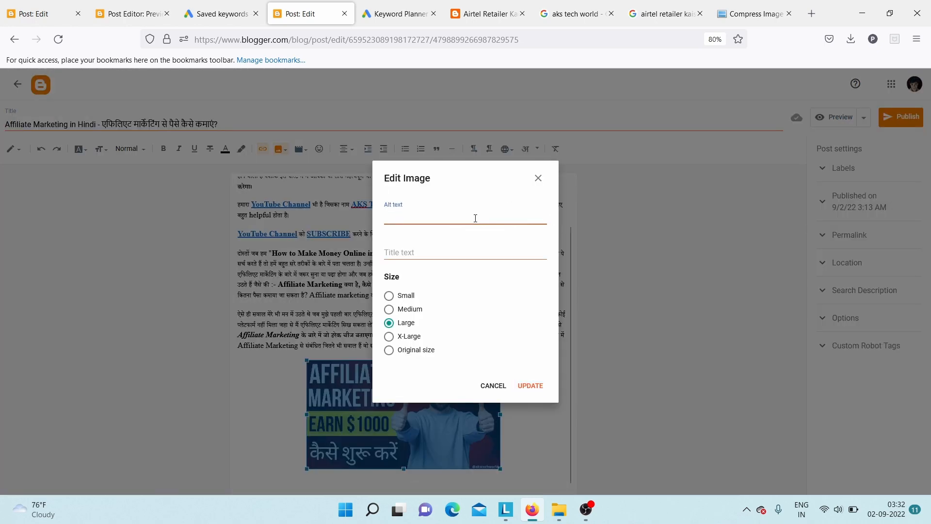
pyautogui.write('Affiliate Marketing in Hindi')
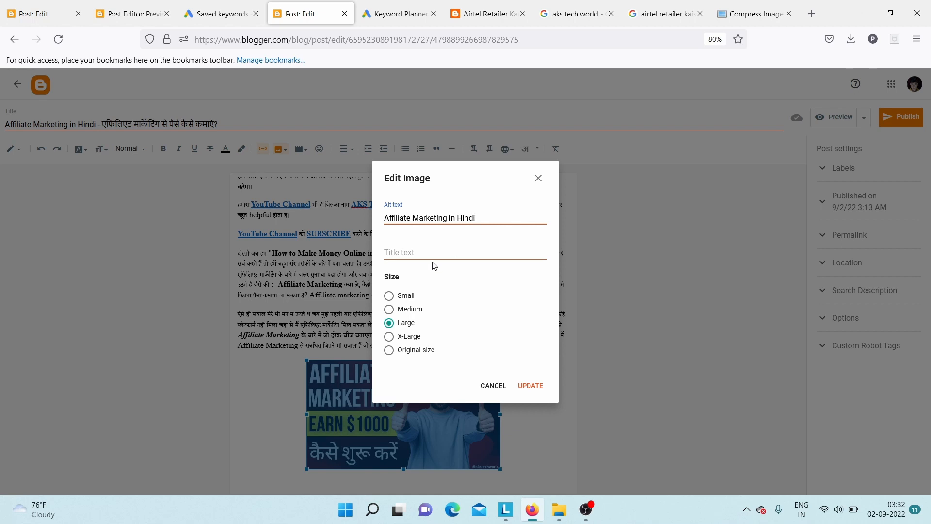
pyautogui.click(451, 252)
pyautogui.write('Affiliate Marketing in Hindi')
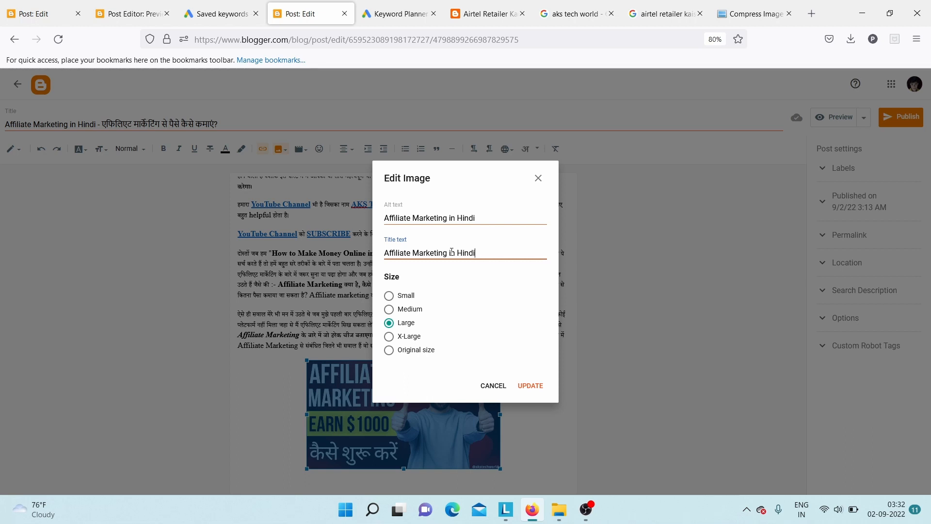
pyautogui.click(537, 388)
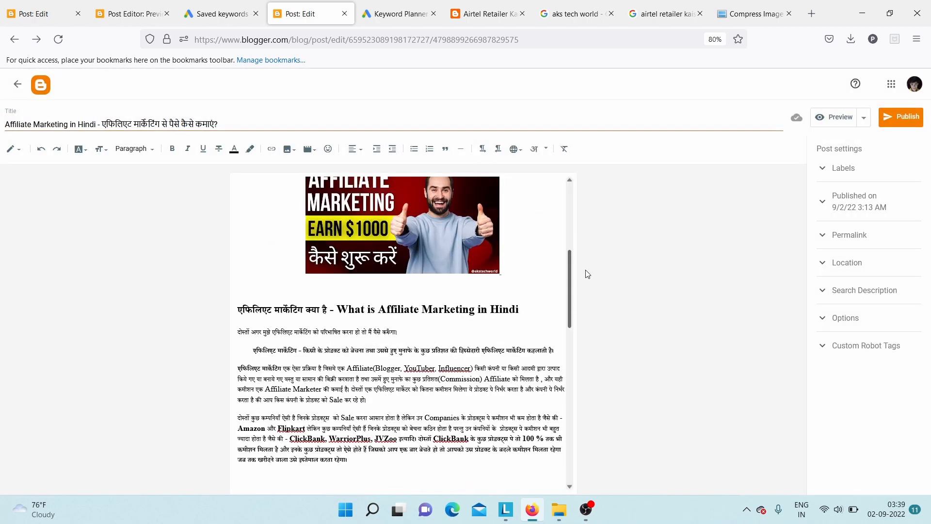
# Review the first heading below the image in the new draft and the matching section headings in the existing post.
pyautogui.scroll(3, 586, 271)
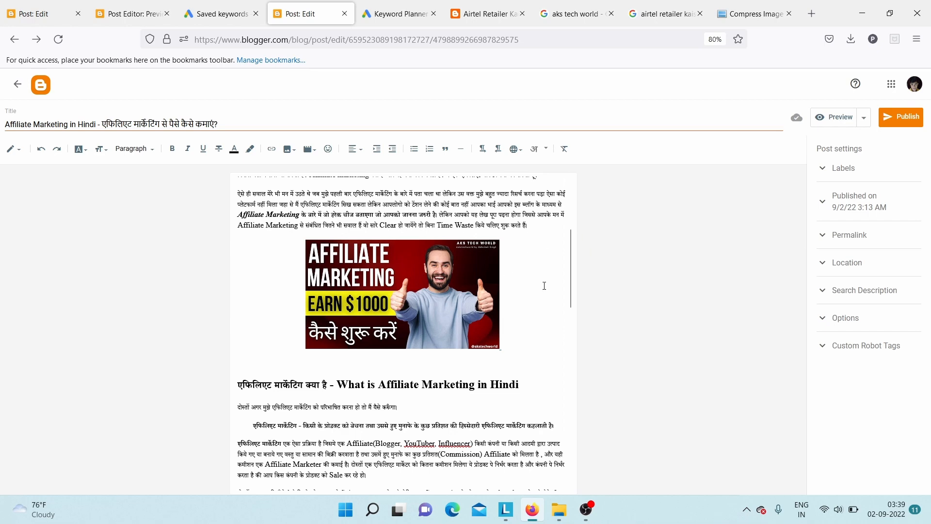
pyautogui.click(43, 5)
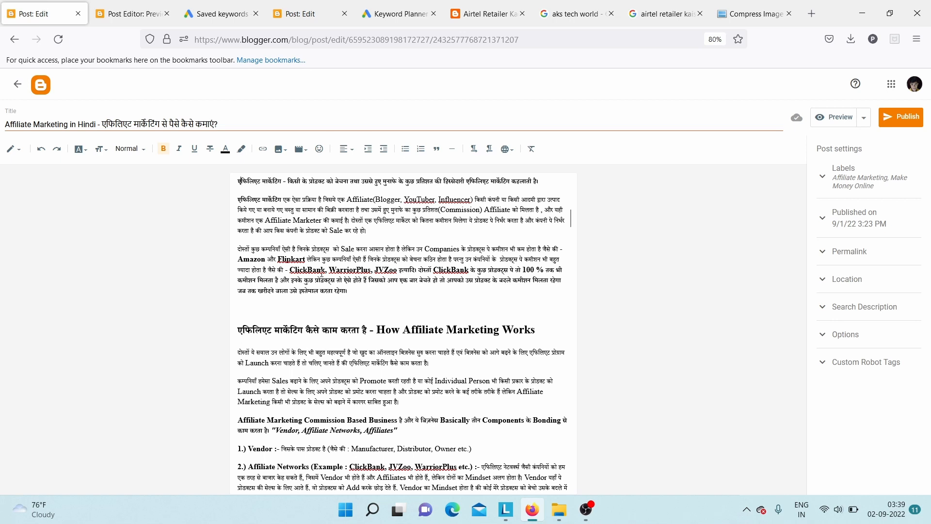
pyautogui.click(237, 328)
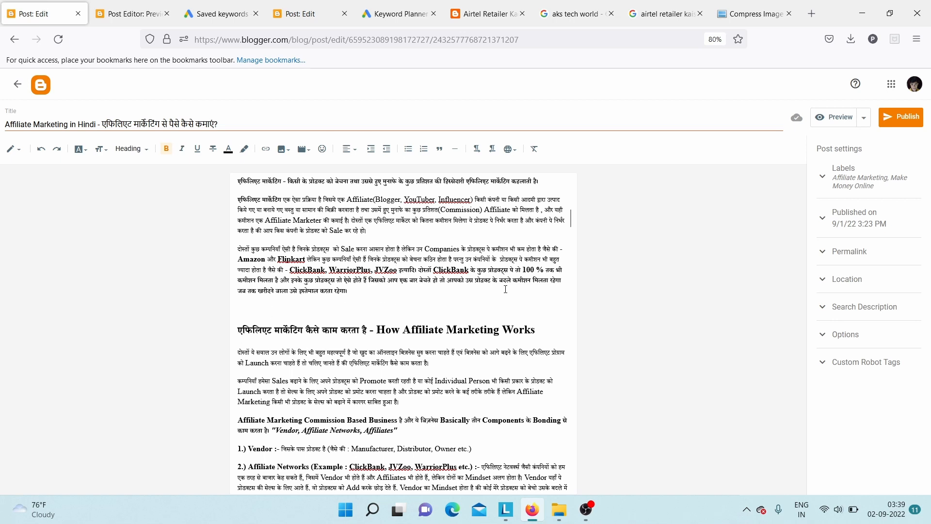
pyautogui.moveTo(570, 224)
pyautogui.mouseDown()
pyautogui.moveTo(571, 200)
pyautogui.moveTo(571, 224)
pyautogui.moveTo(578, 221)
pyautogui.mouseUp()
pyautogui.scroll(1, 576, 218)
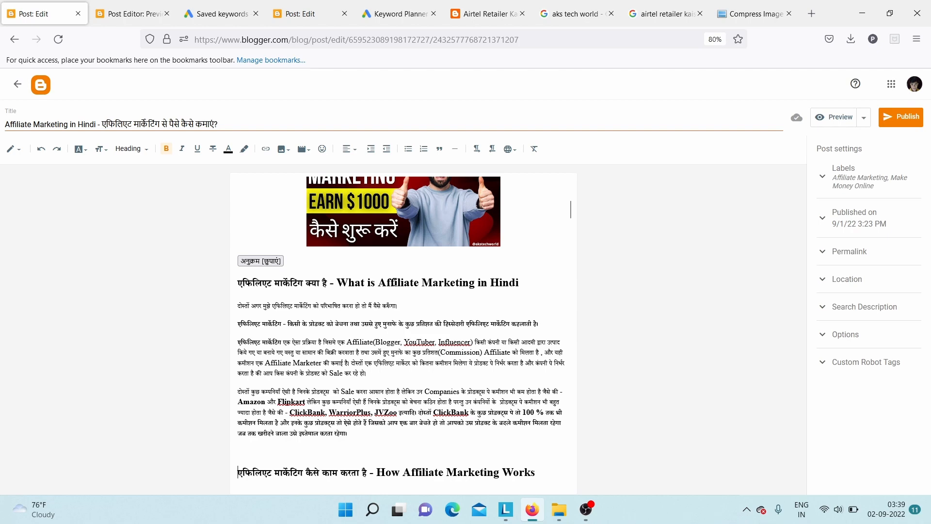
# Examine the section headings in the existing post's preview and highlight "एफिलिएट मार्केटिंग क्या है" in the new draft's first heading.
pyautogui.click(139, 5)
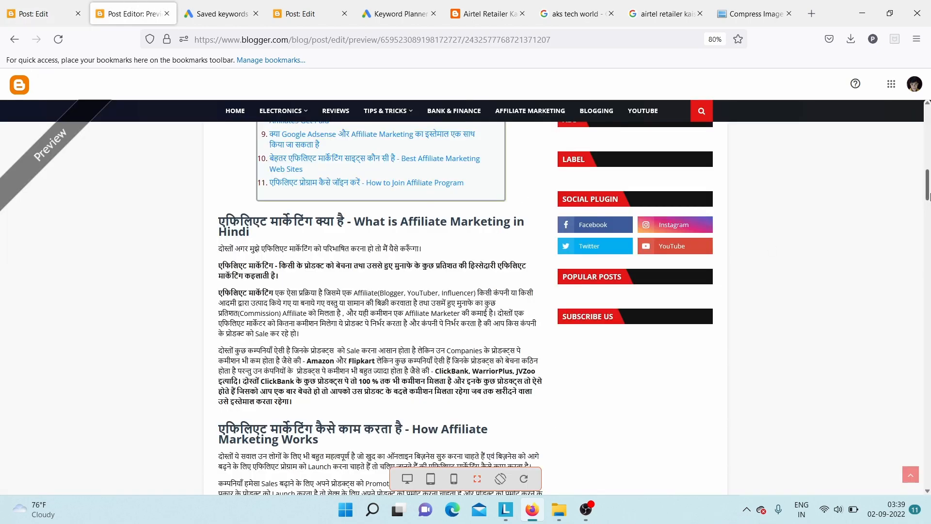
pyautogui.moveTo(928, 194)
pyautogui.mouseDown()
pyautogui.moveTo(928, 127)
pyautogui.moveTo(927, 206)
pyautogui.mouseUp()
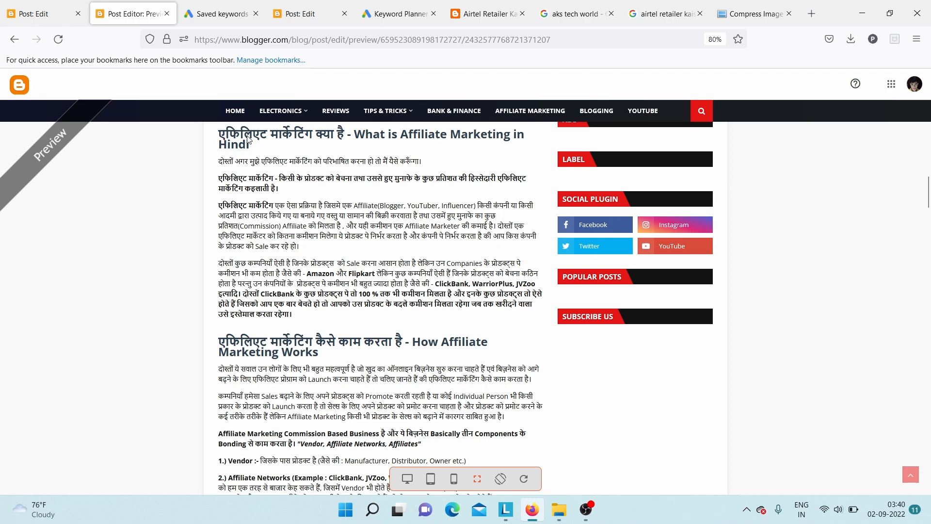
pyautogui.click(292, 5)
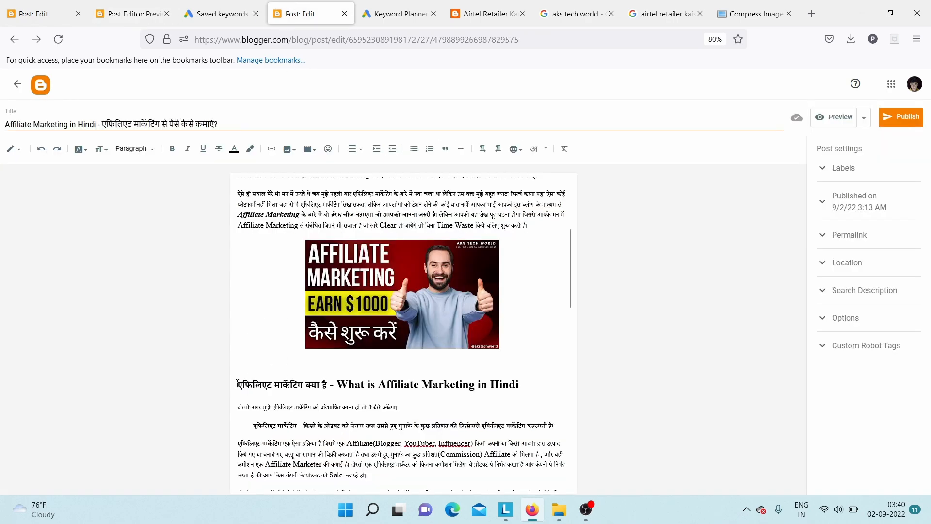
pyautogui.moveTo(238, 384); pyautogui.dragTo(327, 383)
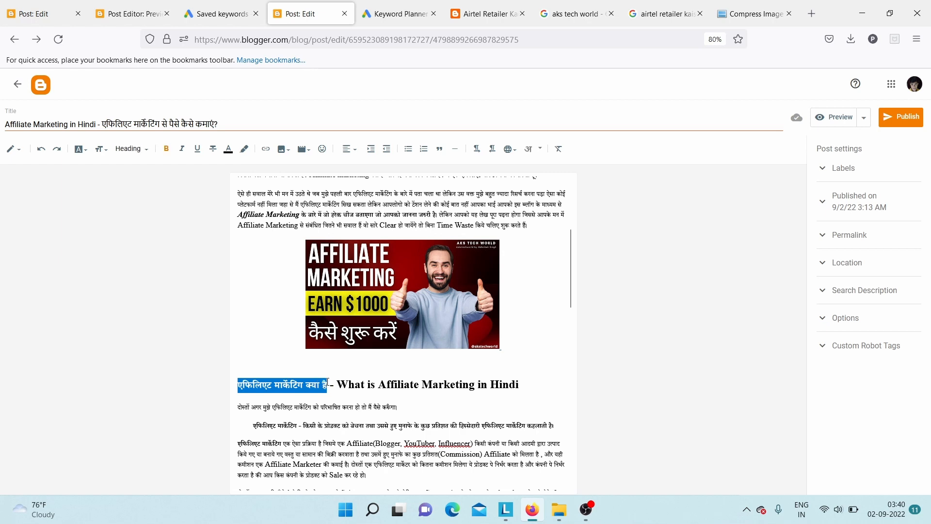
# Highlight the English phrase "What is Affiliate Marketing in Hindi" in the new draft's first heading.
pyautogui.click(329, 383)
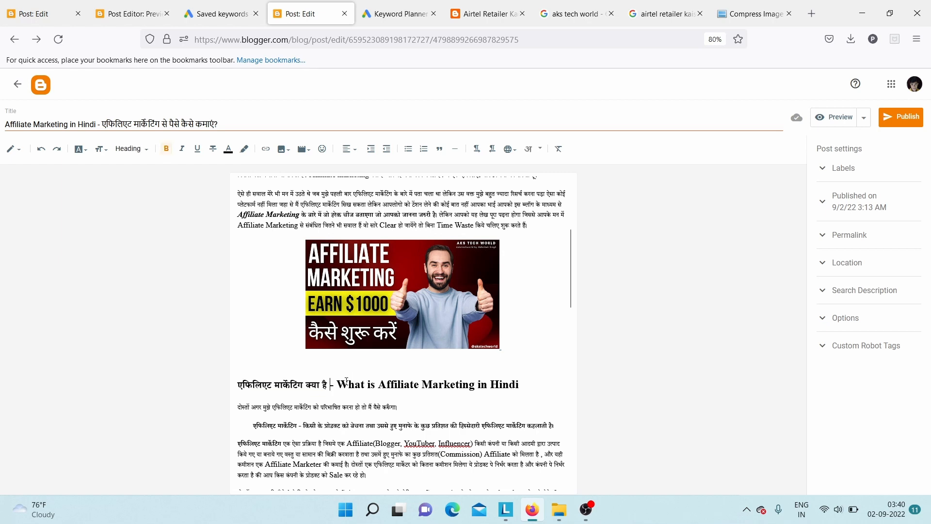
pyautogui.moveTo(345, 385); pyautogui.dragTo(530, 389)
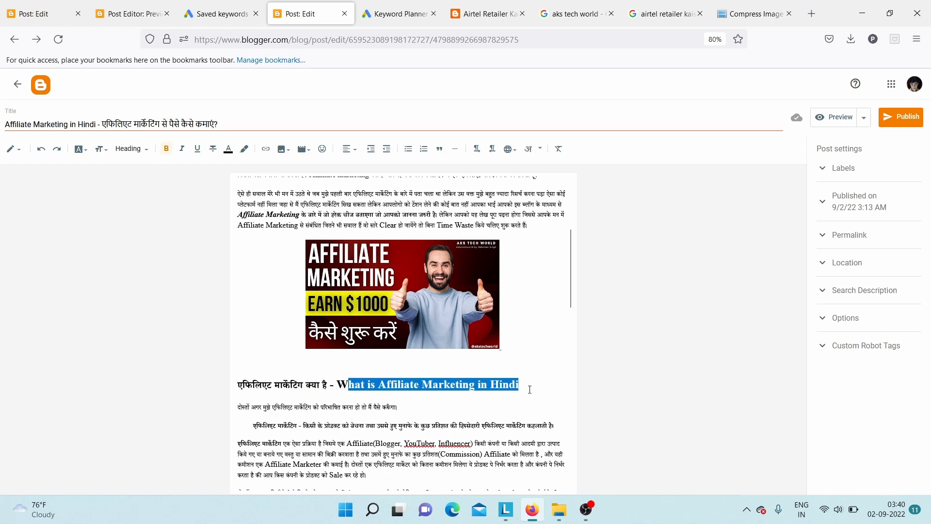
pyautogui.click(523, 383)
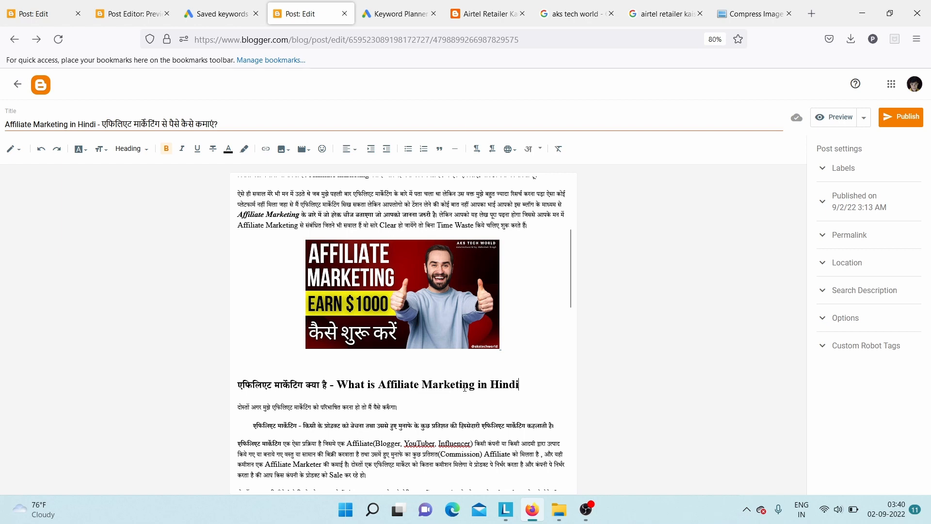
# Change the whole first heading below the image to Paragraph style and set it back to Heading style.
pyautogui.hotkey('shift', 'Left')
pyautogui.hotkey('shift', 'Left')
pyautogui.hotkey('shift', 'Left')
pyautogui.hotkey('shift', 'Left')
pyautogui.hotkey('shift', 'Left')
pyautogui.hotkey('shift', 'Left')
pyautogui.hotkey('shift', 'Left')
pyautogui.hotkey('shift', 'Left')
pyautogui.hotkey('shift', 'Left')
pyautogui.hotkey('shift', 'Left')
pyautogui.hotkey('shift', 'Left')
pyautogui.hotkey('shift', 'Left')
pyautogui.hotkey('shift', 'Left')
pyautogui.hotkey('shift', 'Left')
pyautogui.hotkey('shift', 'Left')
pyautogui.hotkey('shift', 'Left')
pyautogui.hotkey('shift', 'Left')
pyautogui.hotkey('shift', 'Left')
pyautogui.hotkey('shift', 'Left')
pyautogui.hotkey('shift', 'Left')
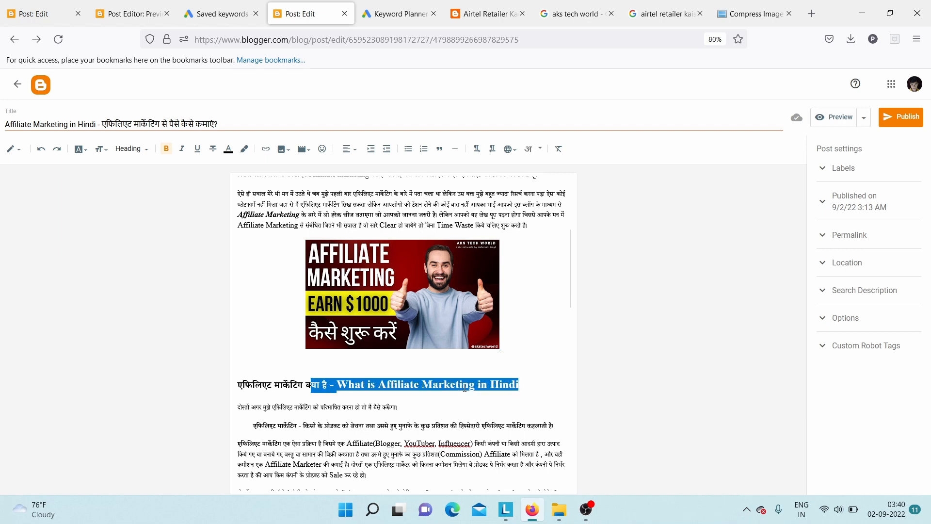
pyautogui.hotkey('shift', 'Left')
pyautogui.hotkey('shift', 'Left')
pyautogui.hotkey('shift', 'Left')
pyautogui.hotkey('shift', 'Left')
pyautogui.hotkey('shift', 'Left')
pyautogui.hotkey('shift', 'Left')
pyautogui.hotkey('shift', 'Left')
pyautogui.hotkey('shift', 'Left')
pyautogui.hotkey('shift', 'Left')
pyautogui.hotkey('shift', 'Left')
pyautogui.hotkey('shift', 'Left')
pyautogui.hotkey('shift', 'Left')
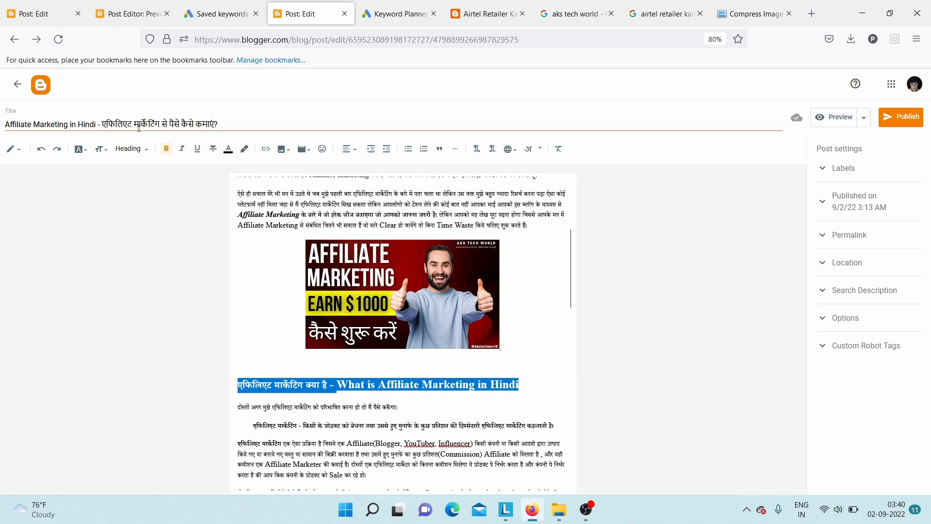
pyautogui.click(132, 149)
pyautogui.click(168, 253)
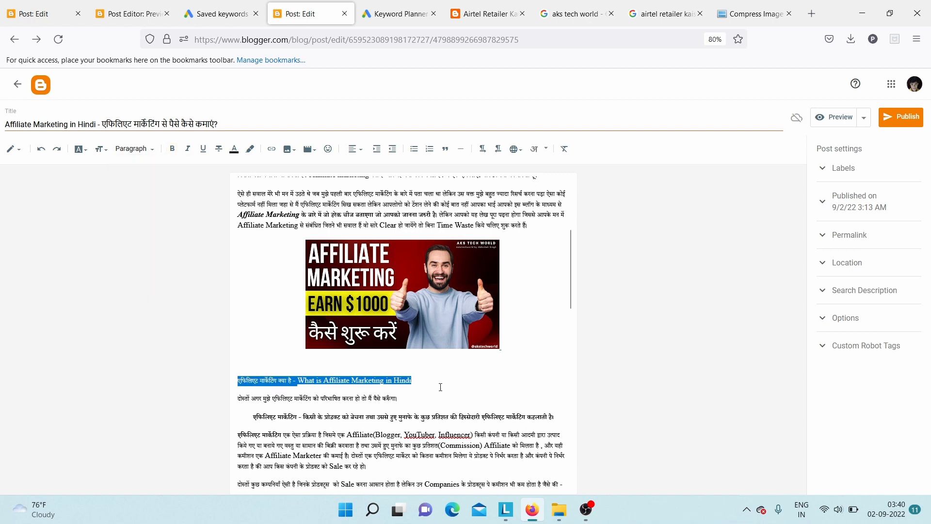
pyautogui.click(152, 149)
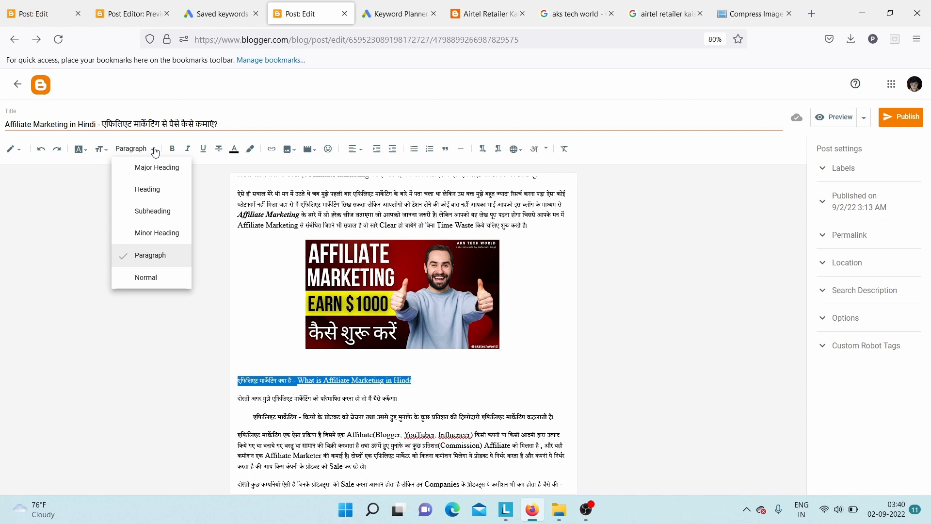
pyautogui.click(164, 190)
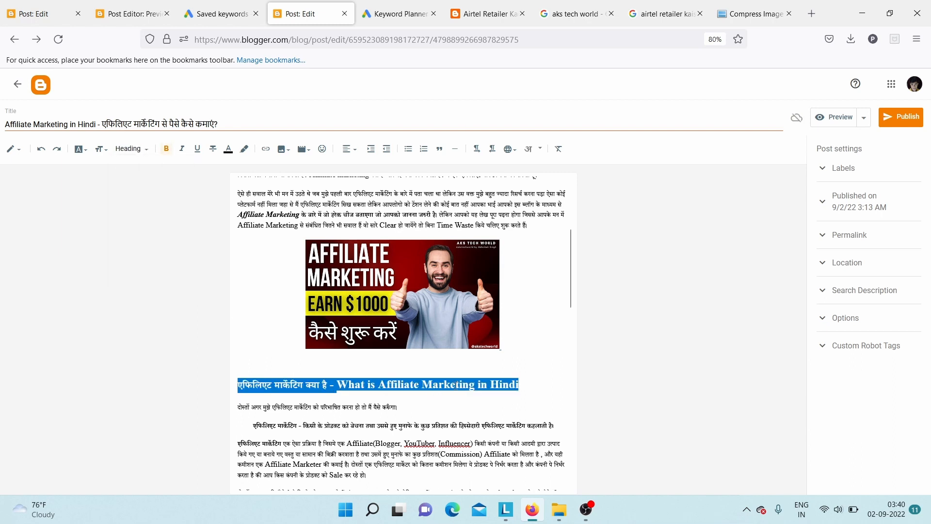
pyautogui.click(456, 385)
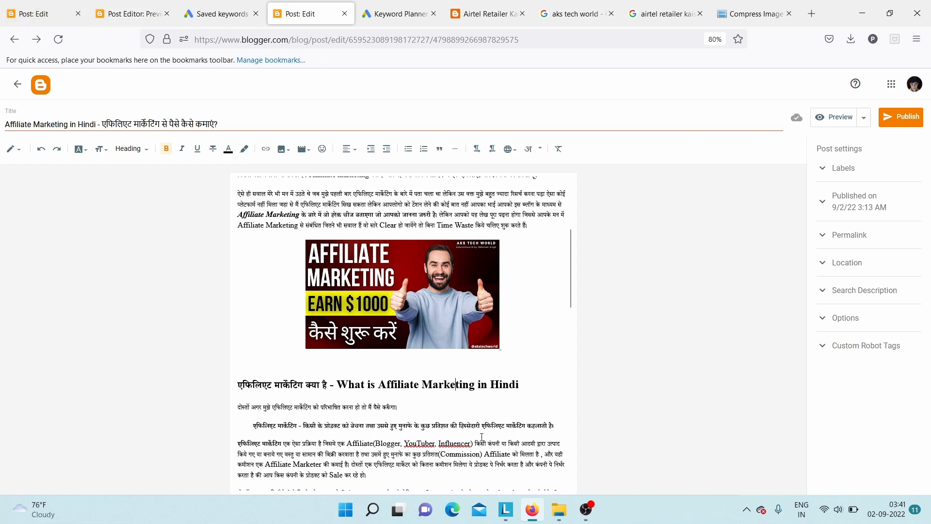
# Examine the existing post's preview from the first affiliate marketing heading through the section on earning money with its embedded video.
pyautogui.click(145, 5)
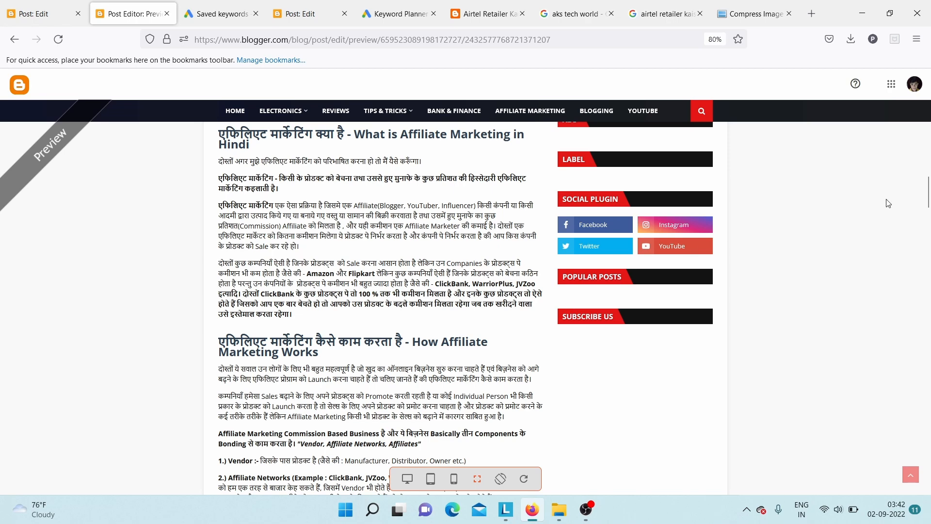
pyautogui.moveTo(929, 196); pyautogui.dragTo(929, 249)
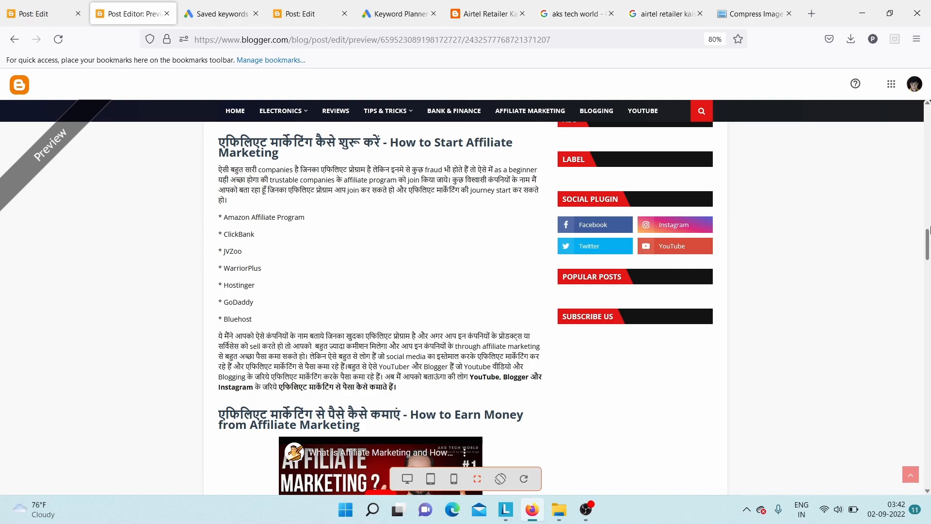
pyautogui.scroll(10, 928, 229)
pyautogui.scroll(7, 928, 199)
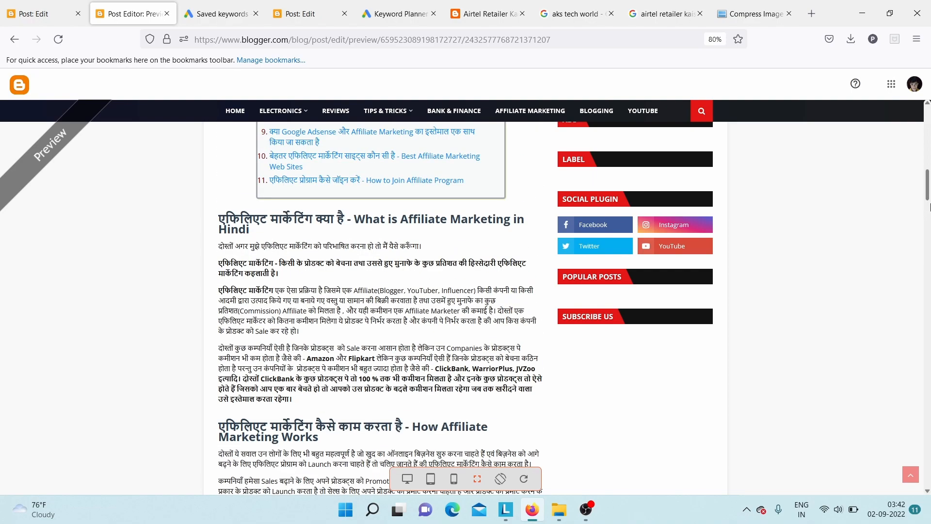
pyautogui.moveTo(927, 187); pyautogui.dragTo(928, 264)
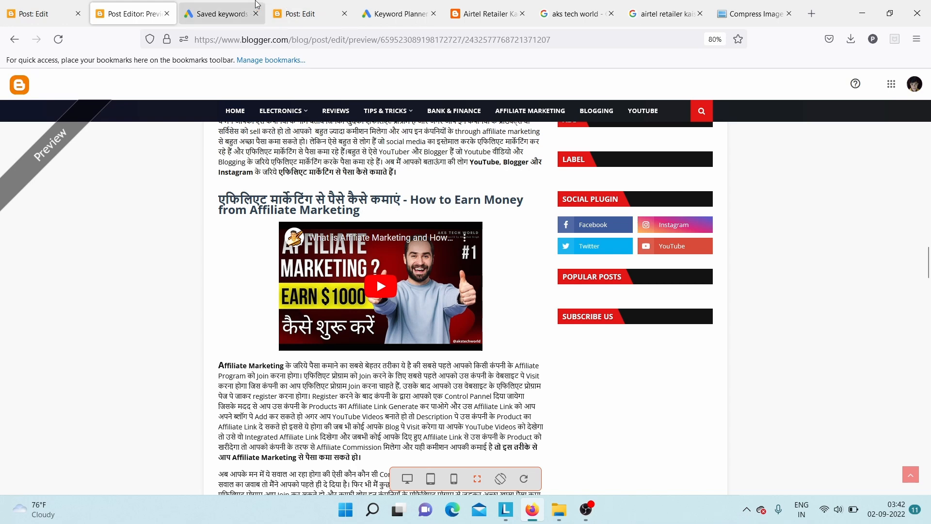
# Insert the uploaded YouTube video "What is Affiliate Marketing and How Does it Work? Affiliate Marketing for Beginners!" below the new draft's closing quote.
pyautogui.click(279, 5)
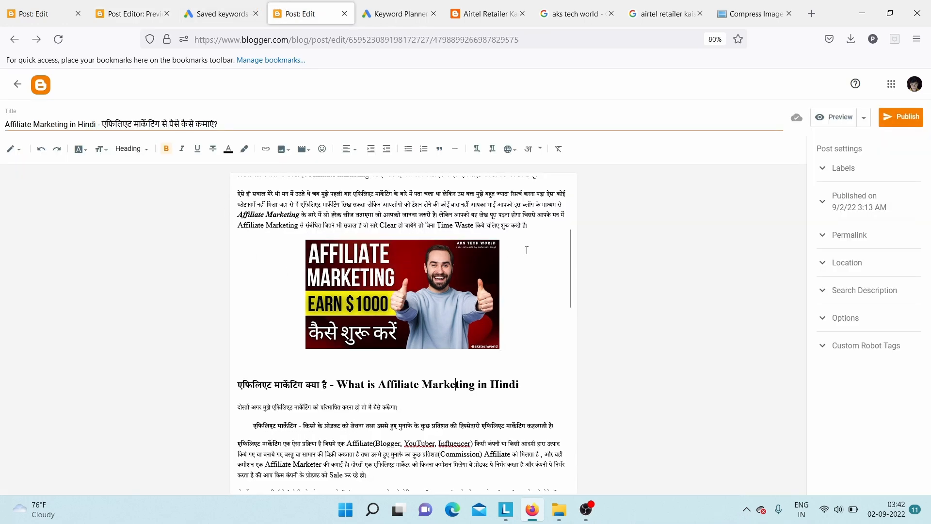
pyautogui.moveTo(569, 256); pyautogui.dragTo(601, 436)
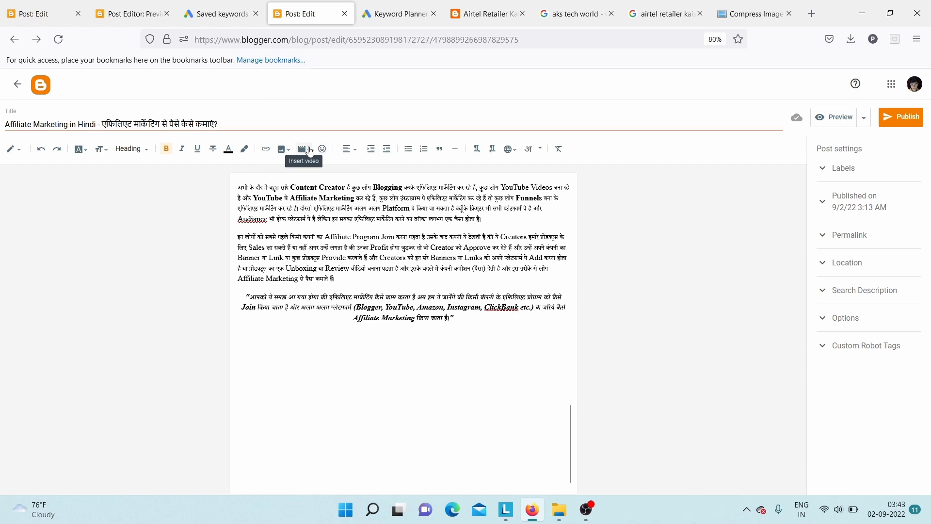
pyautogui.click(309, 151)
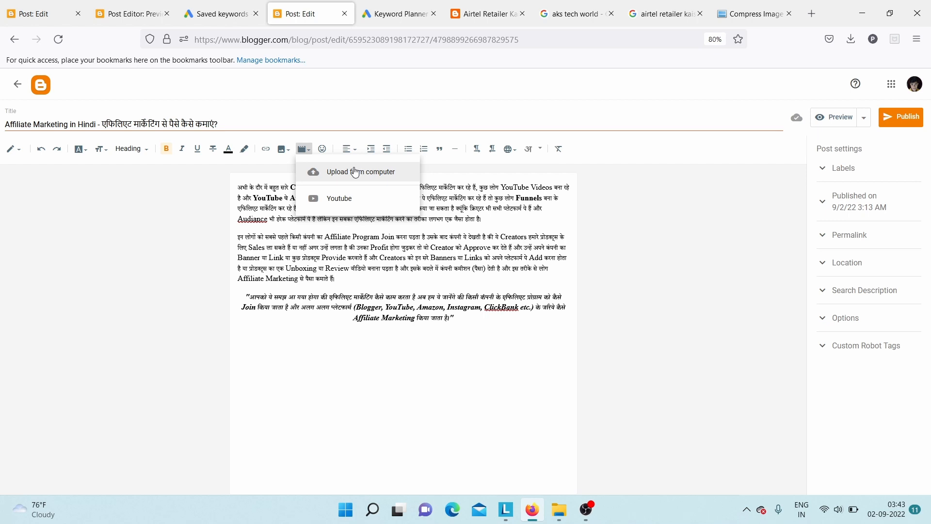
pyautogui.click(368, 197)
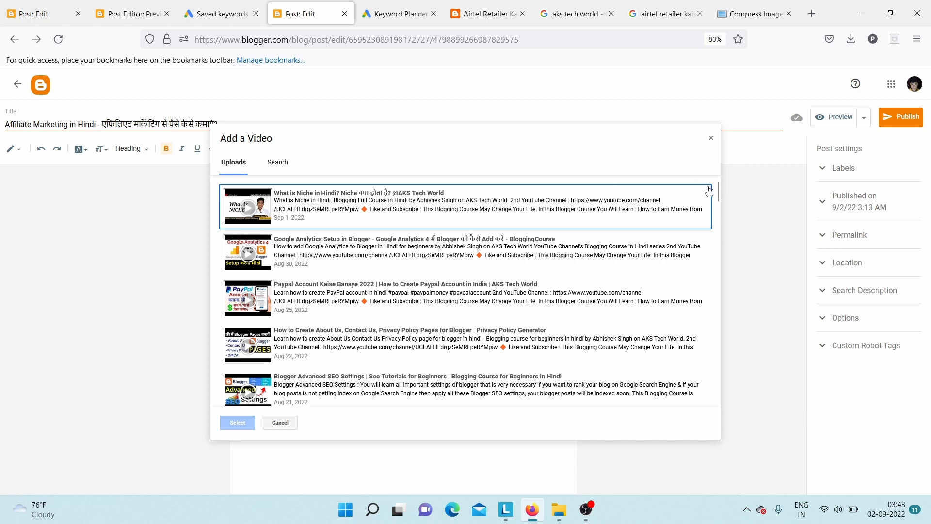
pyautogui.click(278, 169)
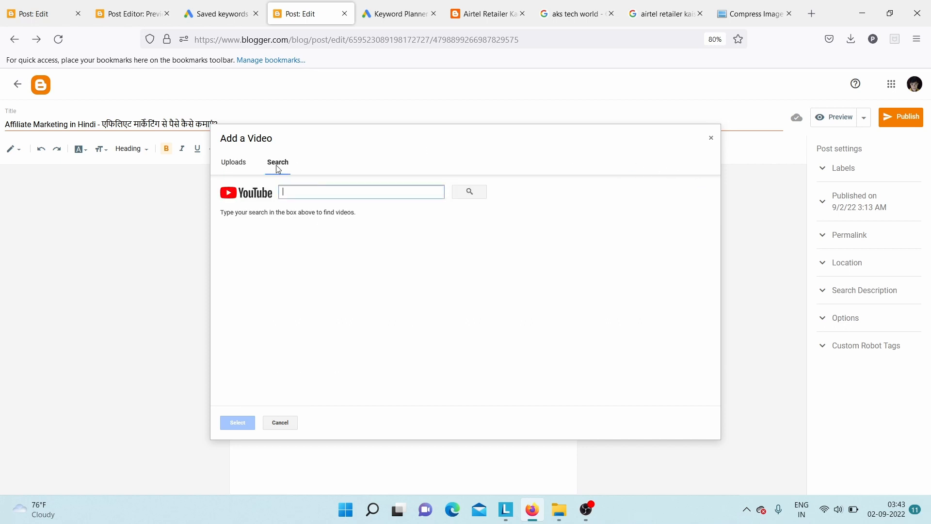
pyautogui.click(243, 169)
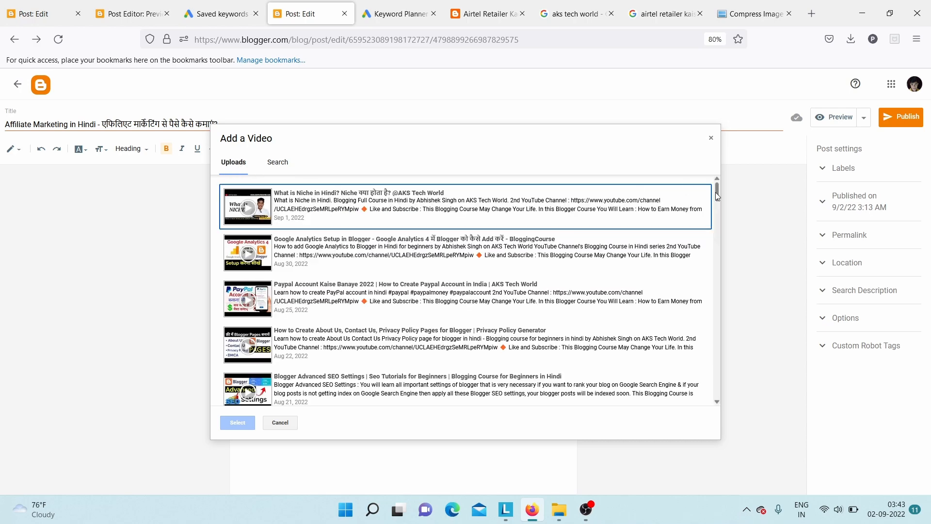
pyautogui.moveTo(715, 192); pyautogui.dragTo(744, 247)
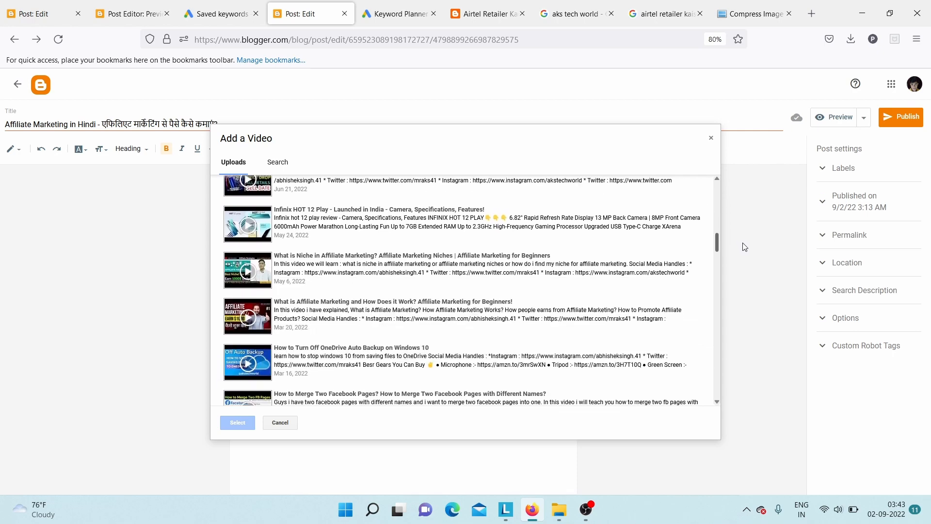
pyautogui.click(324, 304)
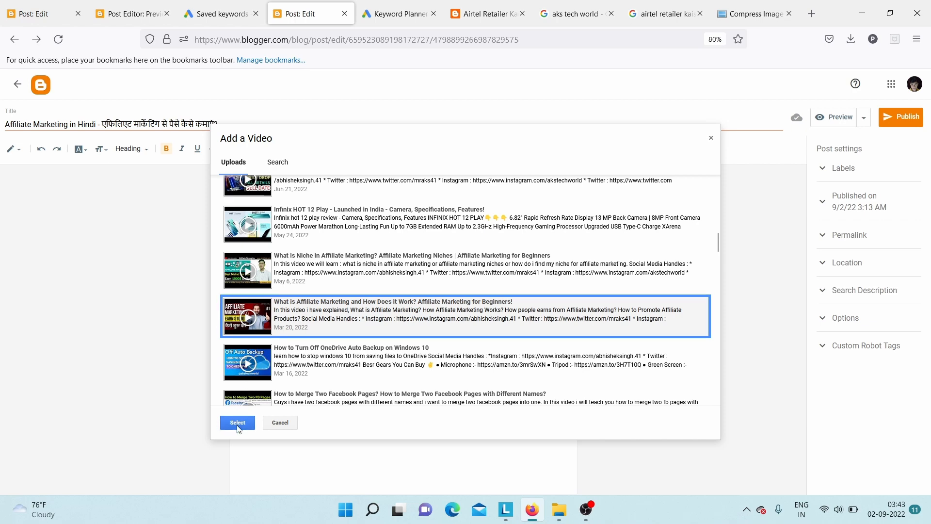
pyautogui.click(238, 422)
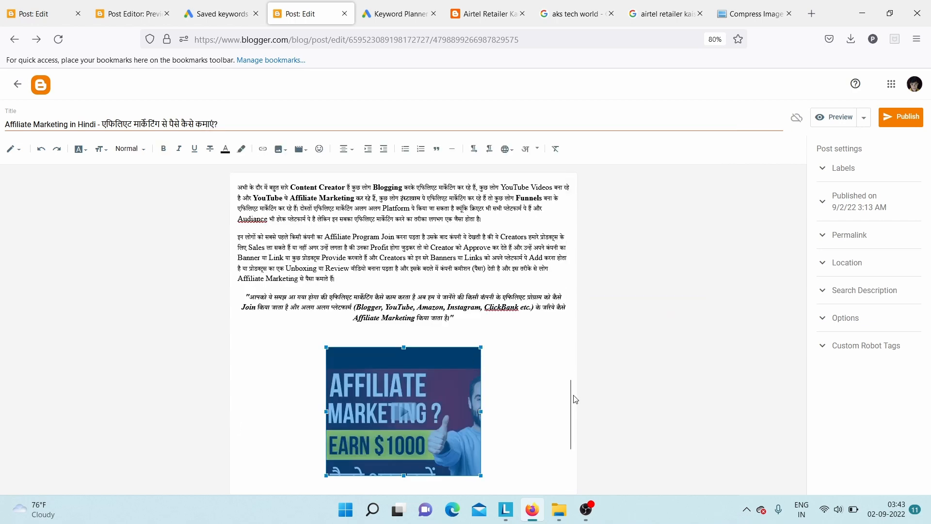
# Widen the inserted YouTube video so that its full thumbnail width shows in the new draft.
pyautogui.moveTo(573, 404); pyautogui.dragTo(571, 422)
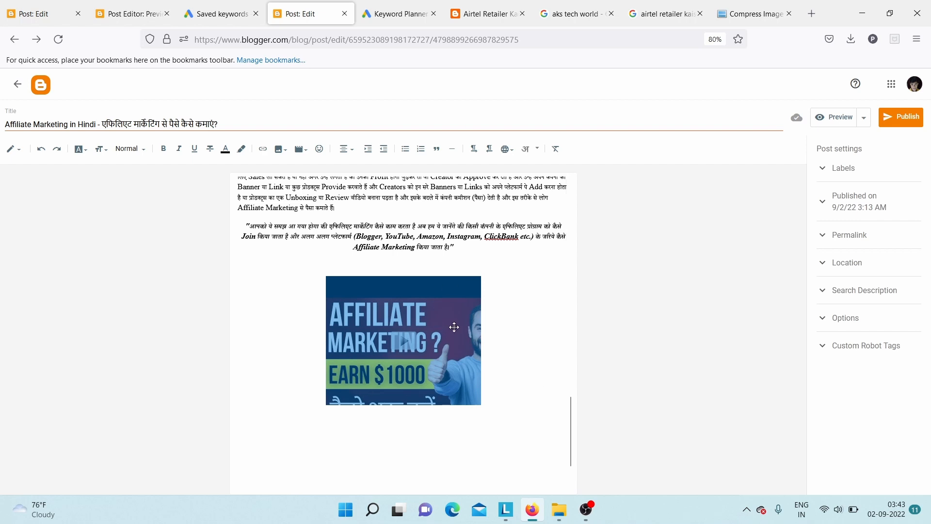
pyautogui.click(502, 349)
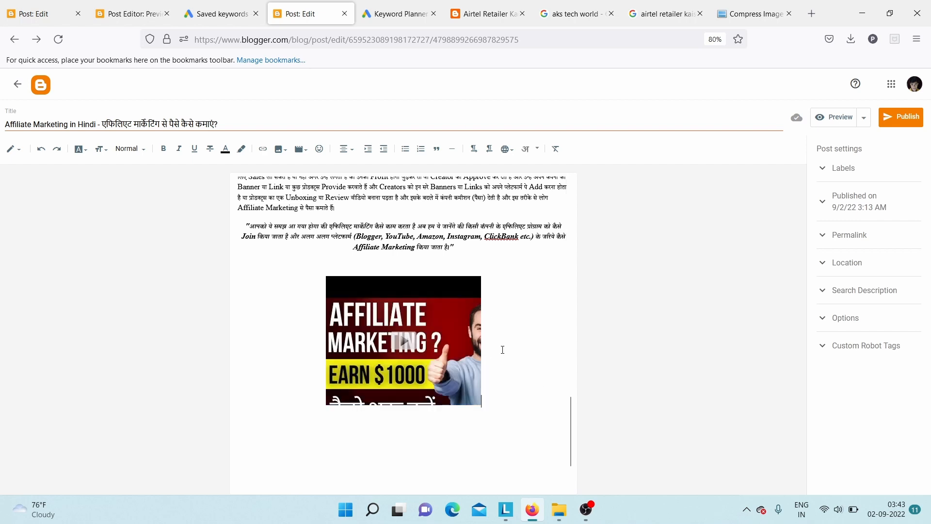
pyautogui.click(473, 335)
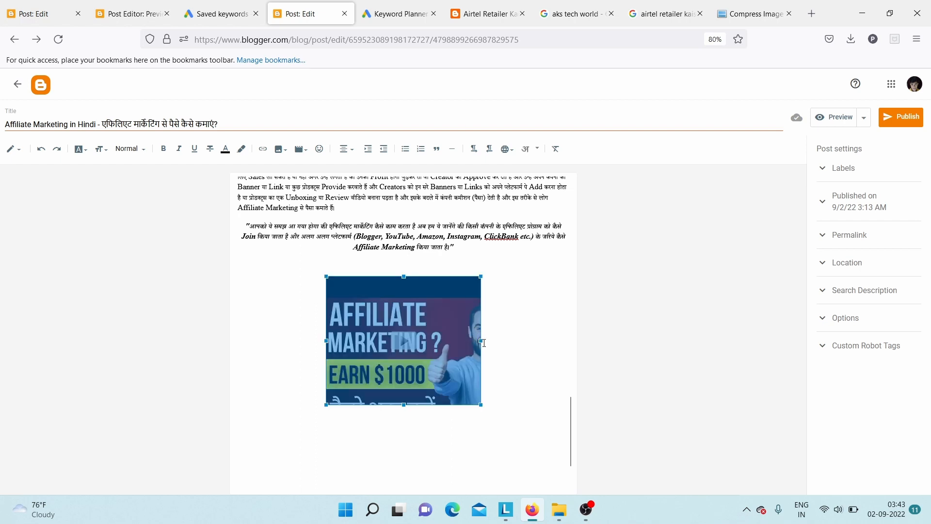
pyautogui.click(484, 342)
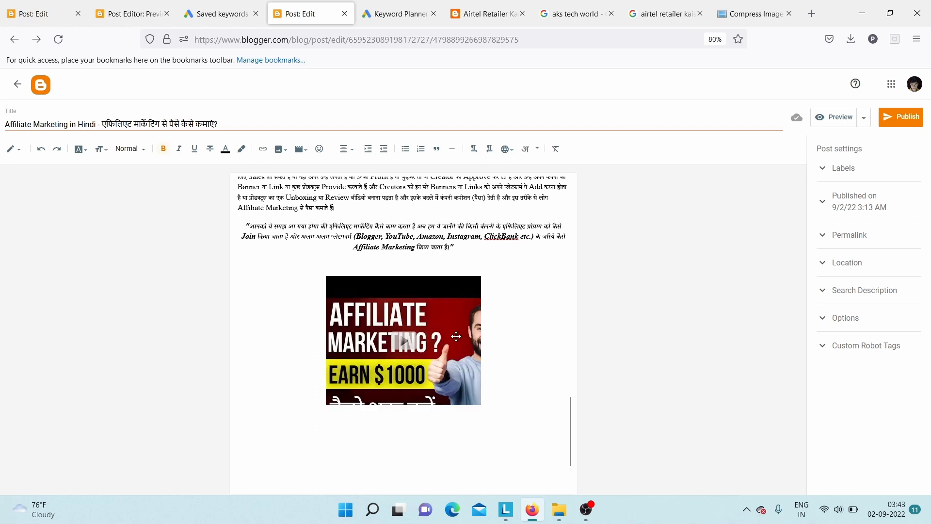
pyautogui.click(456, 335)
pyautogui.moveTo(481, 340); pyautogui.dragTo(532, 340)
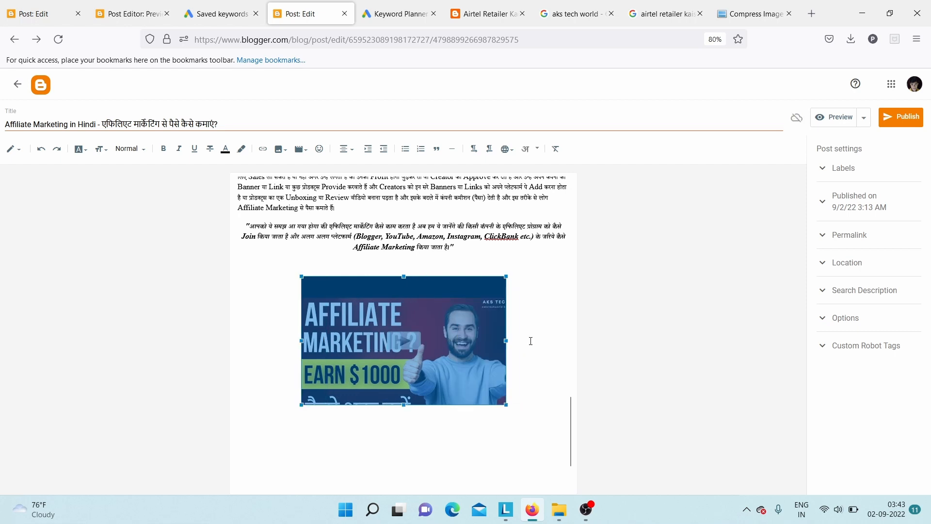
pyautogui.click(365, 432)
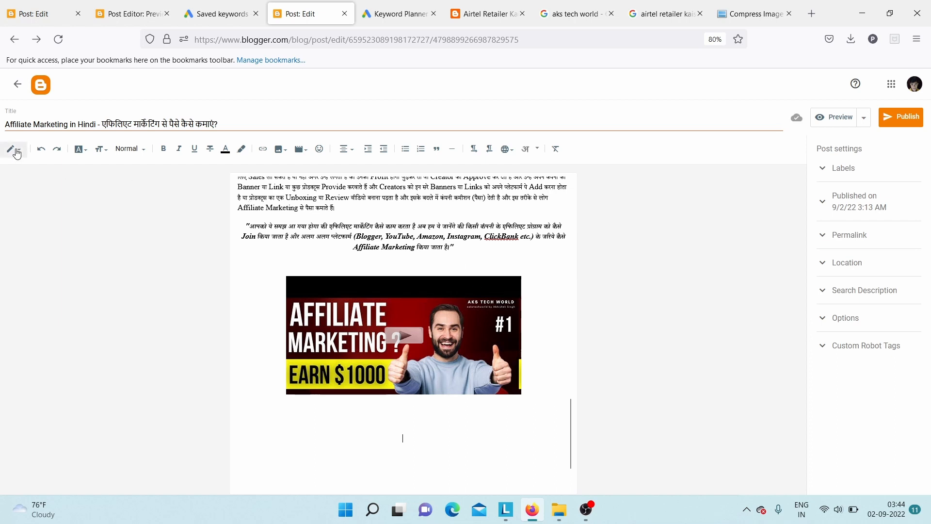
# Review the existing post's preview from the embedded video through the blog and YouTube sections to the FAQ list at the end.
pyautogui.click(152, 5)
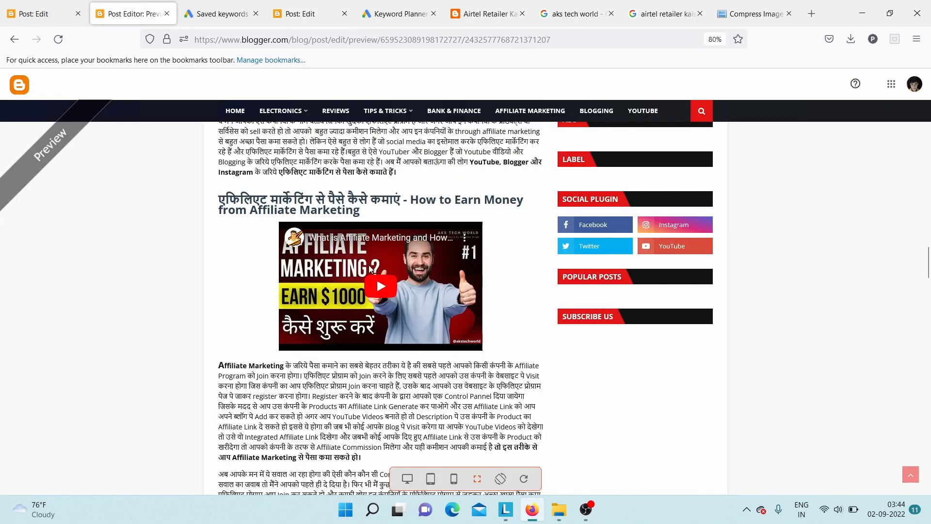
pyautogui.click(242, 10)
pyautogui.click(301, 13)
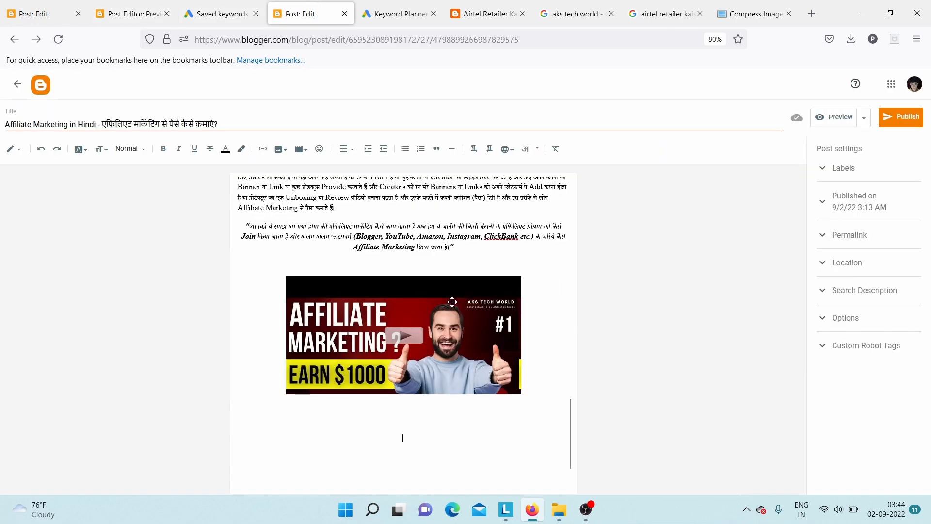
pyautogui.click(131, 13)
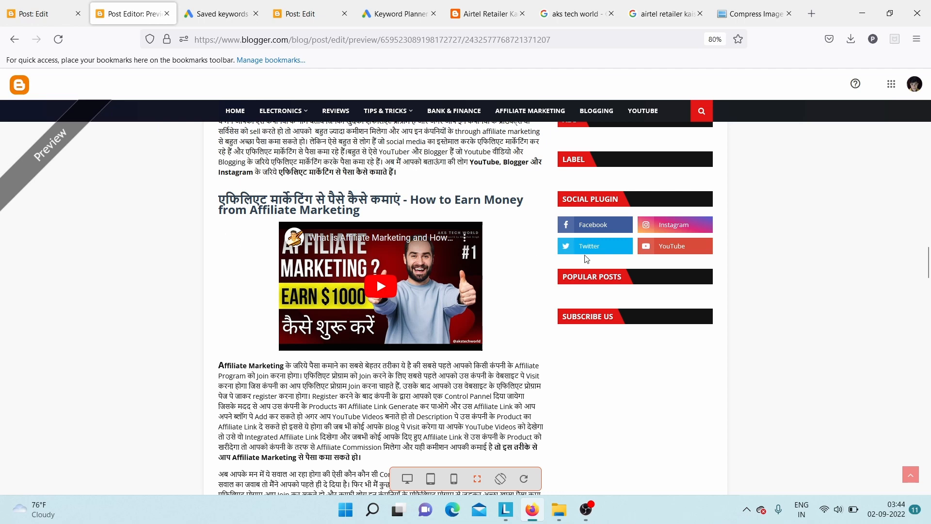
pyautogui.scroll(-3, 928, 274)
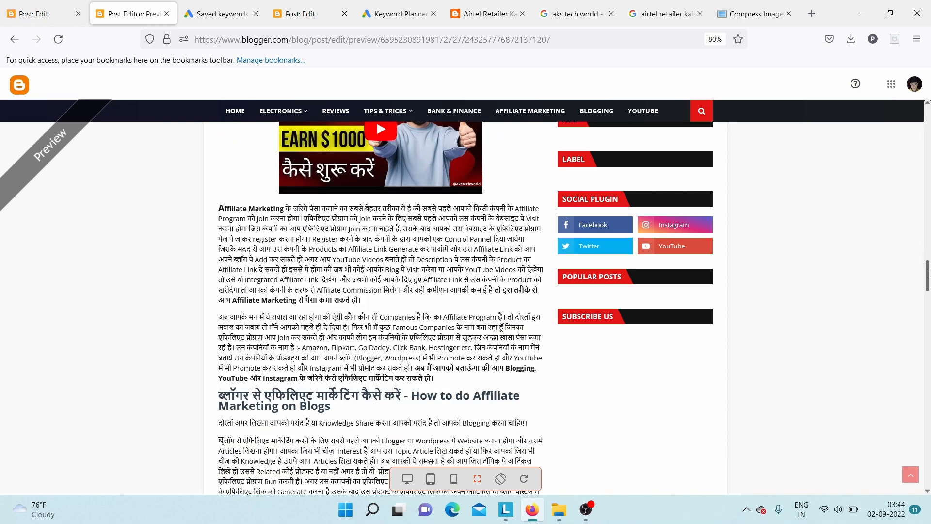
pyautogui.scroll(-5, 928, 273)
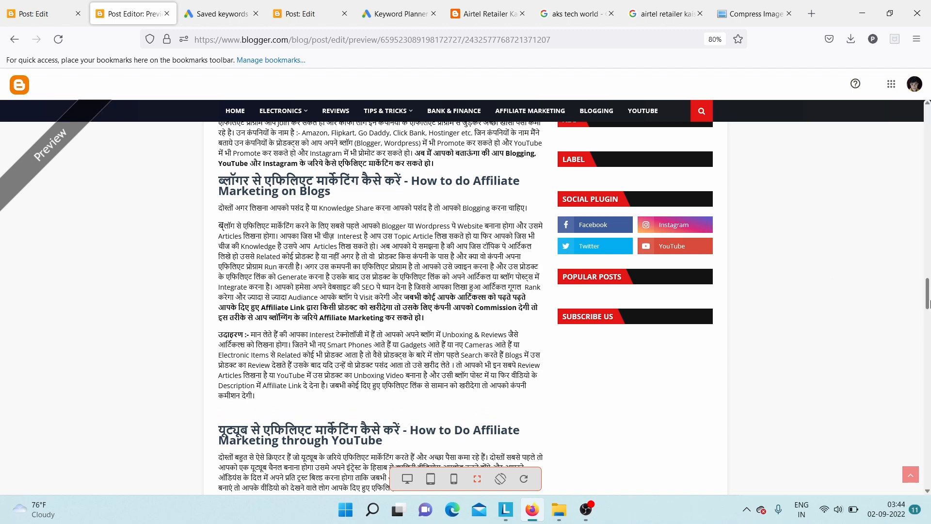
pyautogui.moveTo(927, 303); pyautogui.dragTo(928, 462)
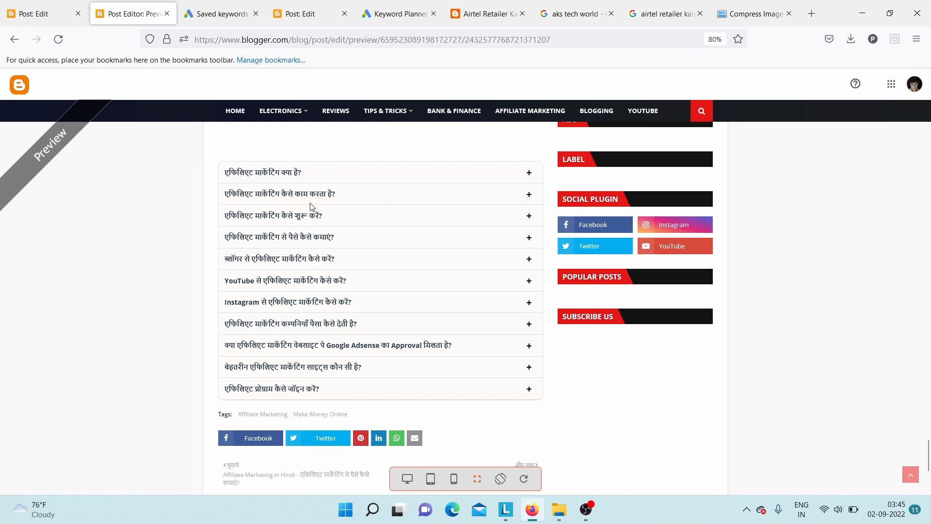
# Search Google for "affiliate marketing in hindi" in a new browser tab.
pyautogui.click(813, 9)
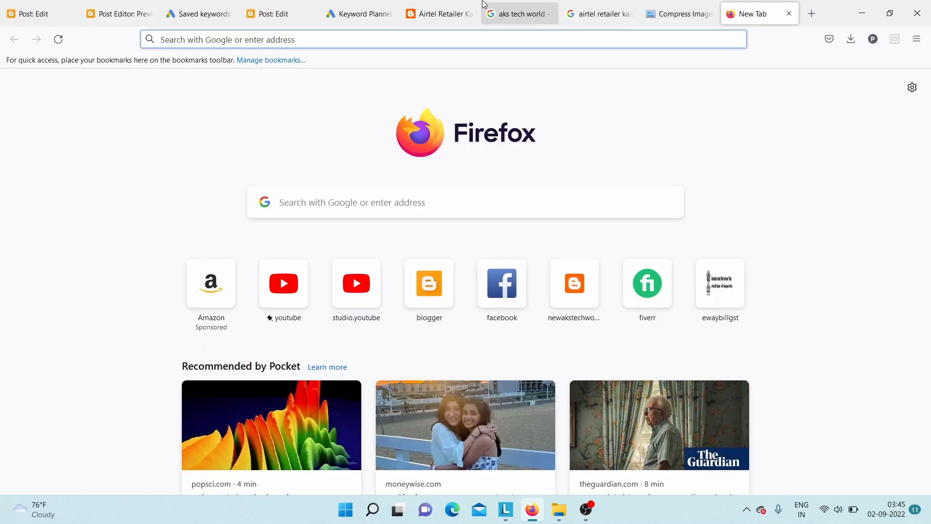
pyautogui.write('af')
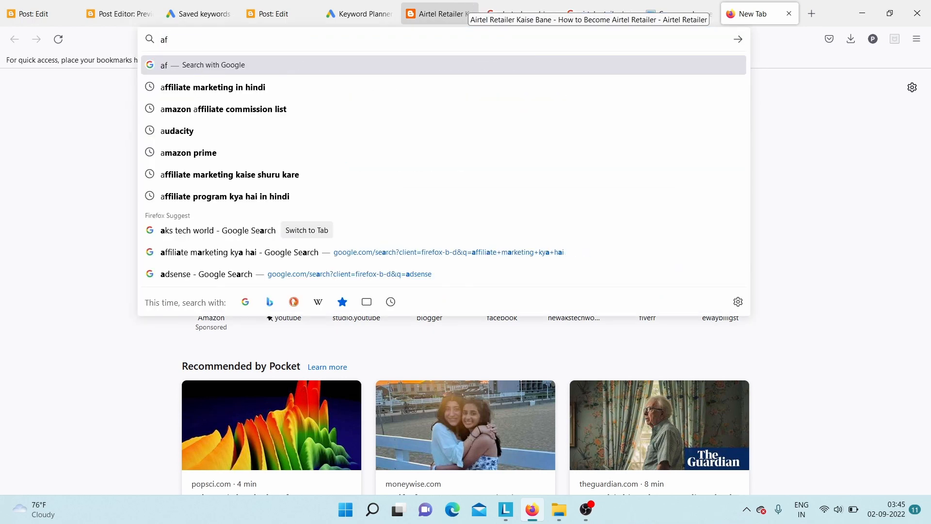
pyautogui.write('f')
pyautogui.click(215, 85)
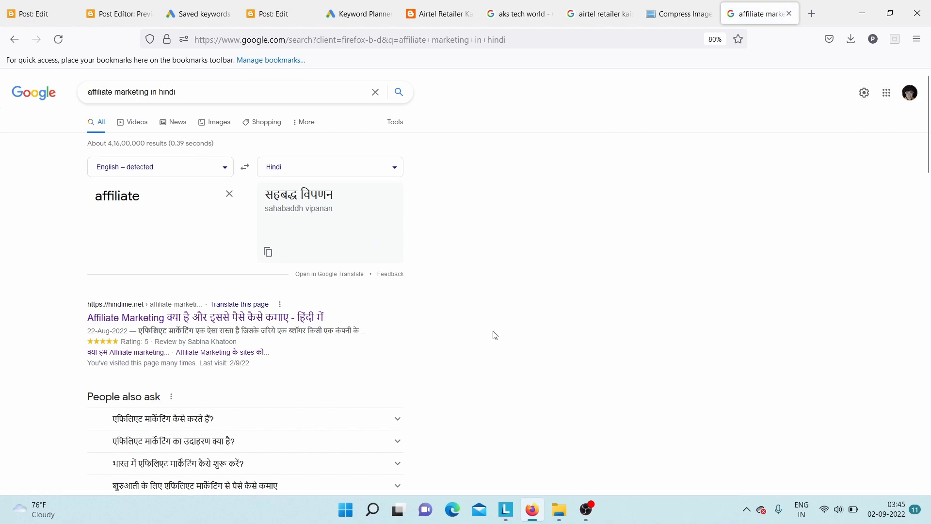
# Expand the "People also ask" questions on how to do and how to start affiliate marketing, and read their answers.
pyautogui.moveTo(928, 148); pyautogui.dragTo(928, 187)
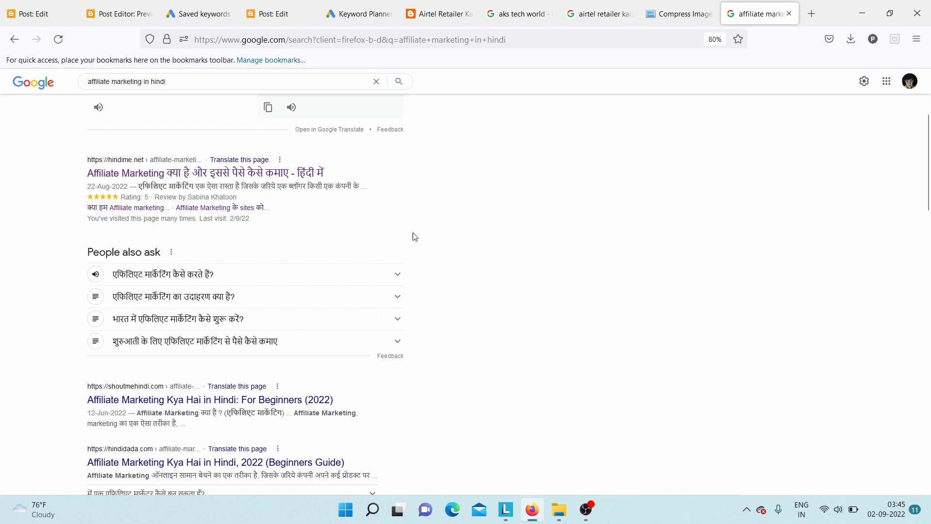
pyautogui.click(398, 282)
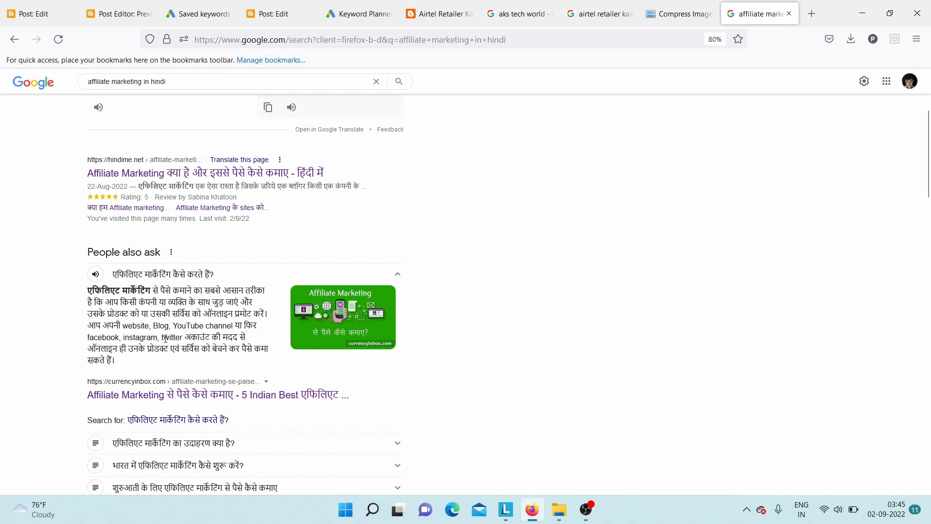
pyautogui.click(180, 280)
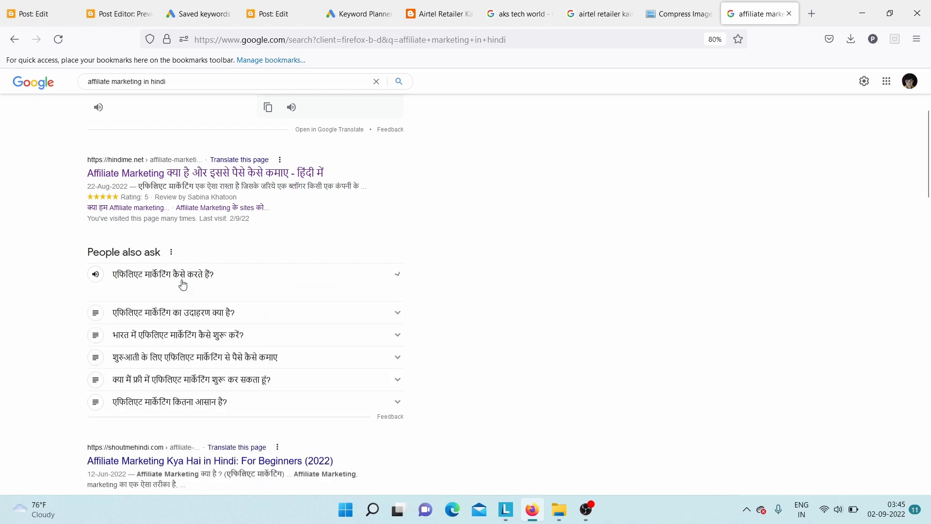
pyautogui.click(229, 320)
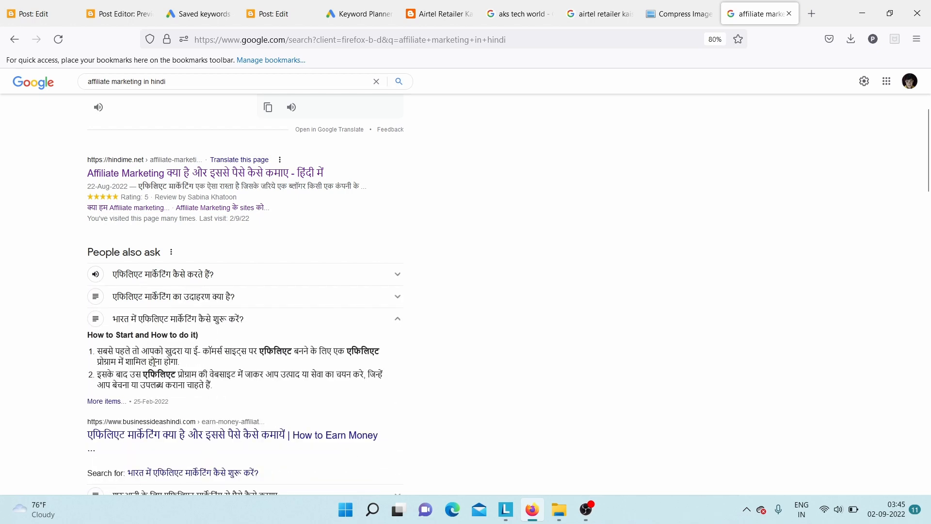
pyautogui.click(242, 320)
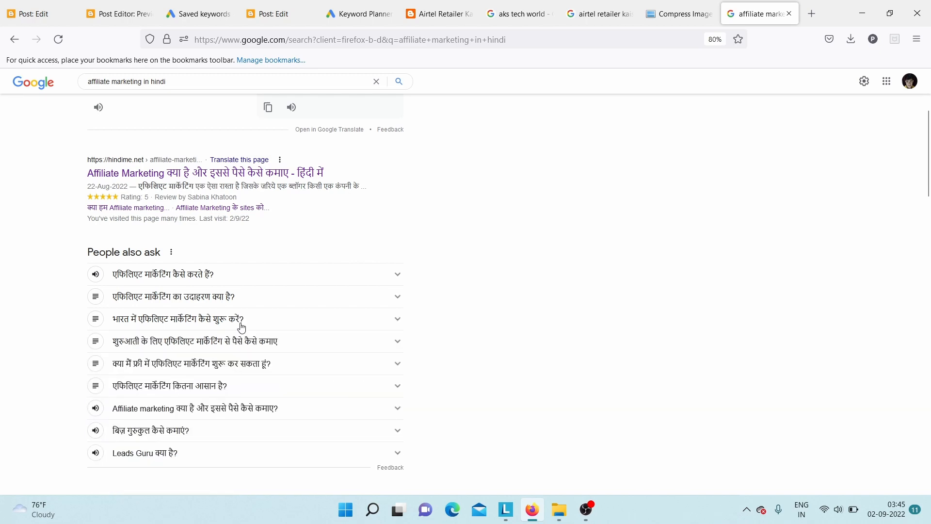
pyautogui.click(317, 275)
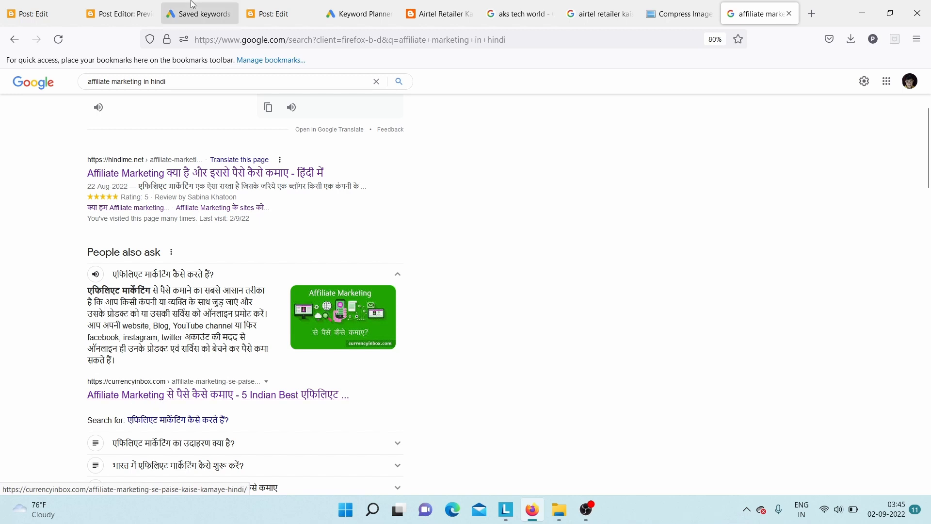
# Compare the existing post's FAQ list with Google's related questions, and go back up to the preview's table of contents.
pyautogui.click(118, 4)
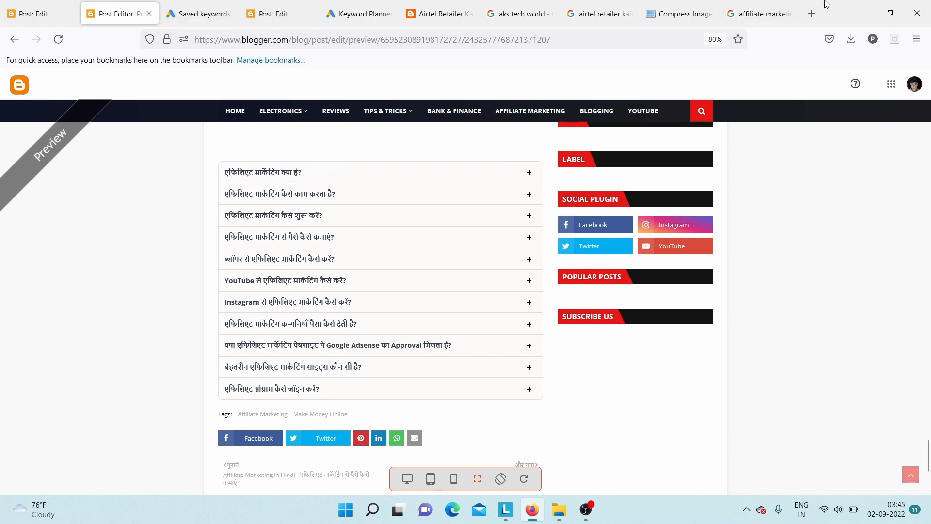
pyautogui.click(749, 7)
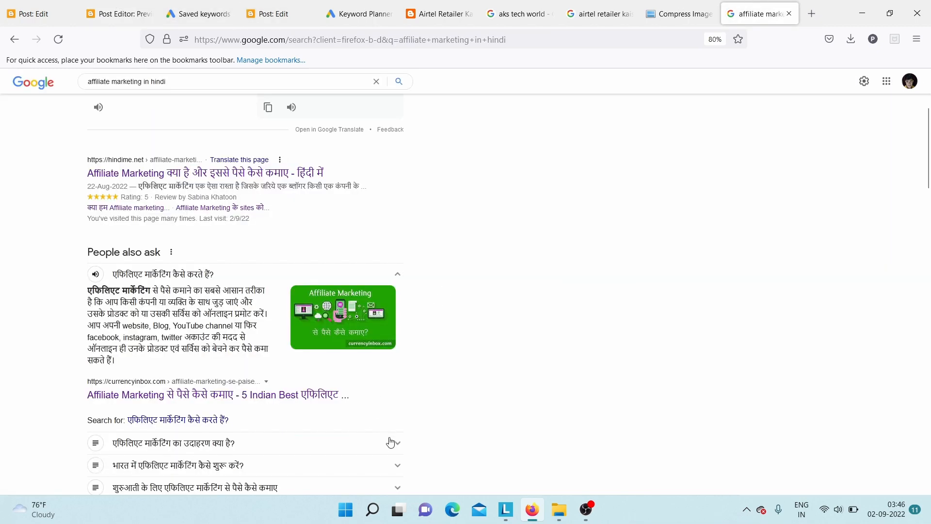
pyautogui.click(116, 7)
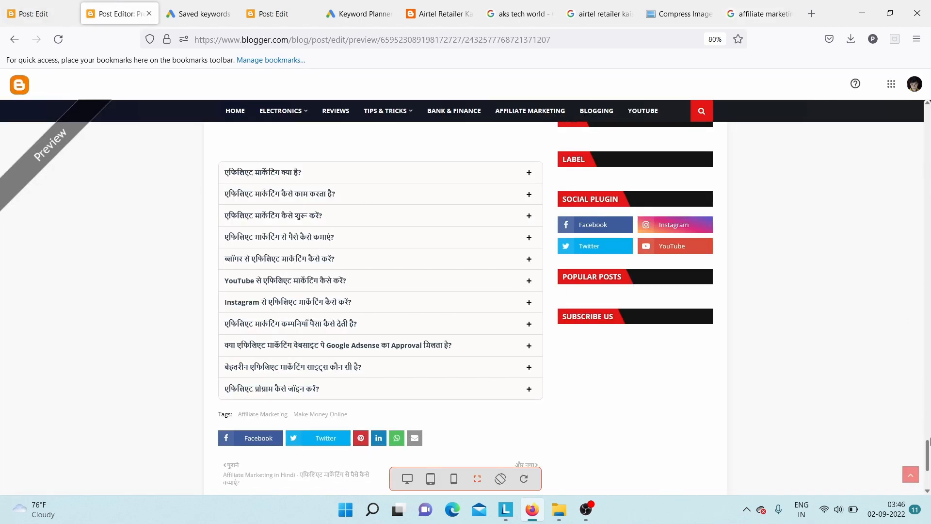
pyautogui.click(930, 350)
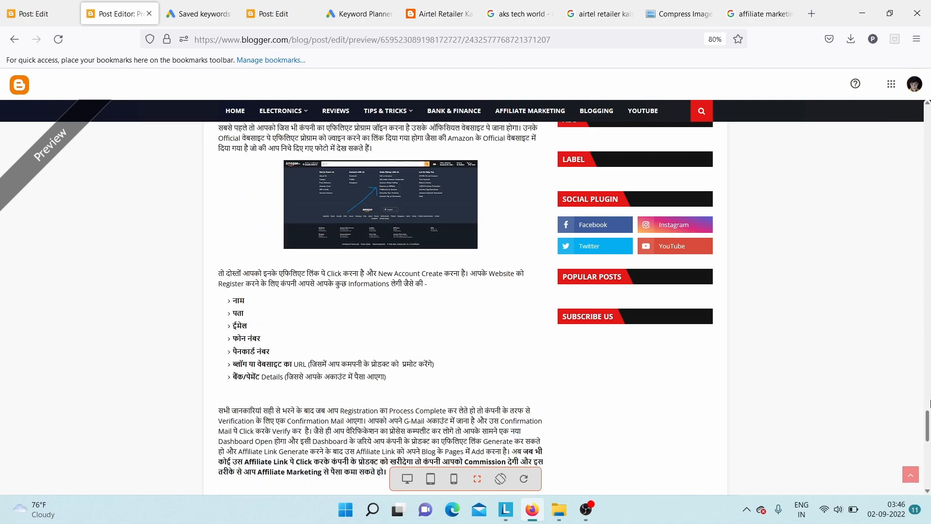
pyautogui.click(929, 363)
pyautogui.moveTo(928, 396); pyautogui.dragTo(926, 170)
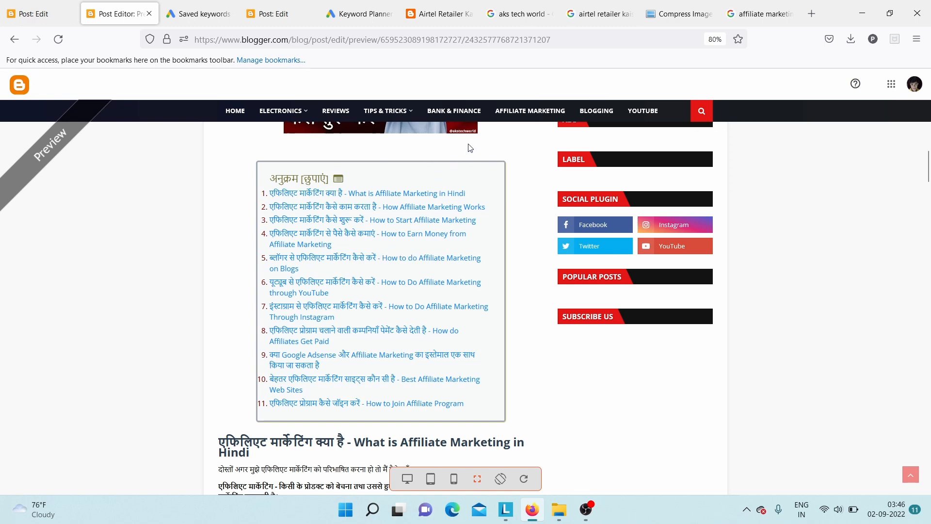
# Open the hindime.net affiliate marketing article from the search results, dismiss its ad overlay and look through its introduction.
pyautogui.click(754, 4)
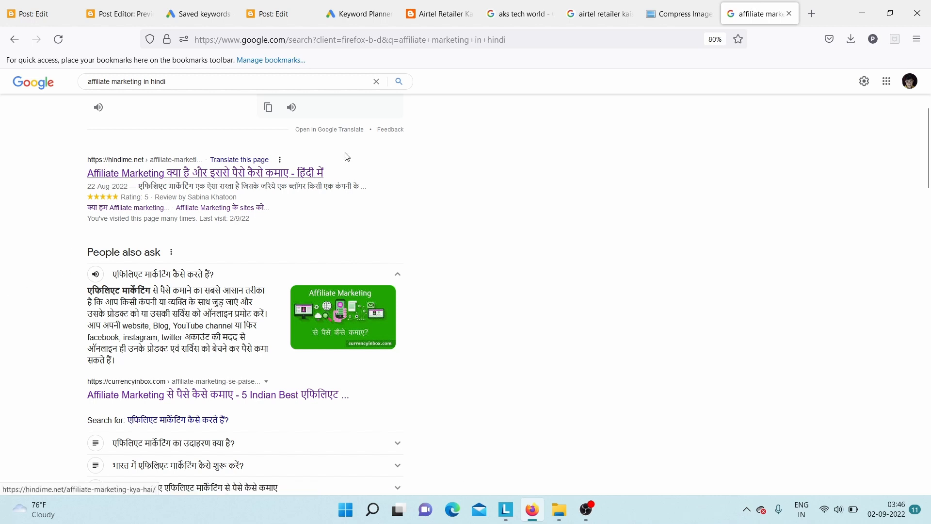
pyautogui.click(221, 181)
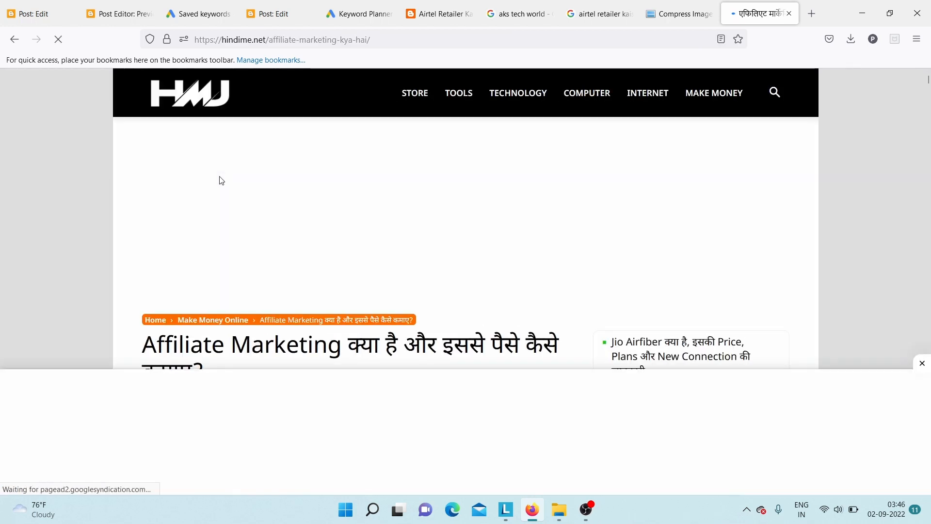
pyautogui.click(921, 369)
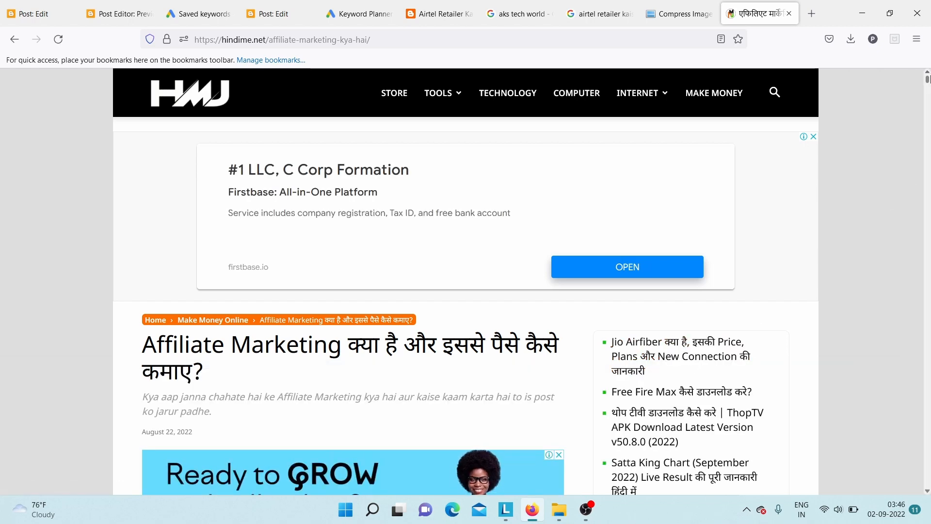
pyautogui.scroll(-10, 930, 108)
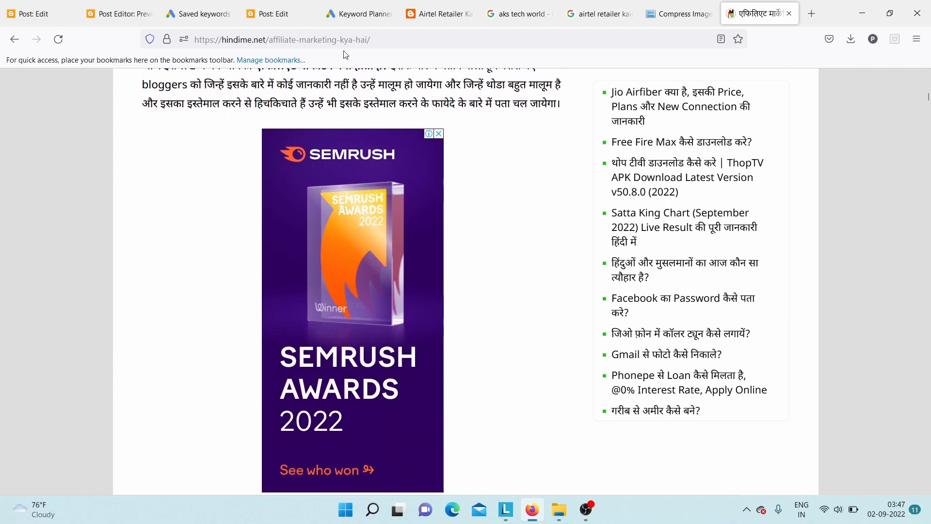
# Return to the search results and follow hindime.net's sitelink to the article section on joining affiliate marketing sites.
pyautogui.click(8, 45)
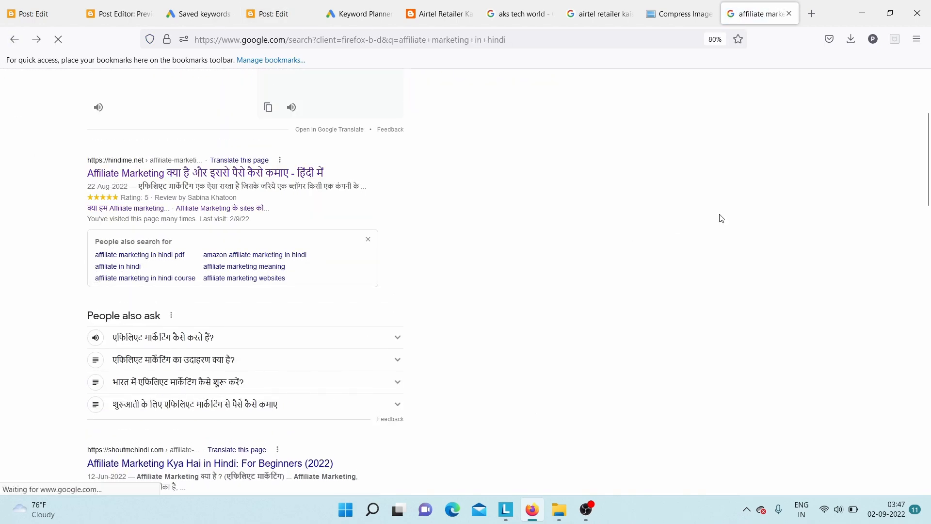
pyautogui.scroll(-3, 927, 160)
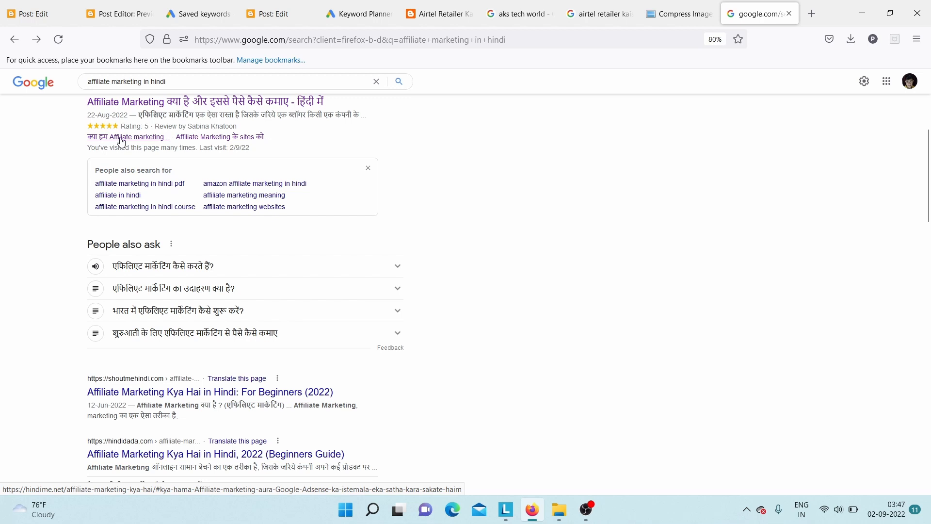
pyautogui.click(209, 138)
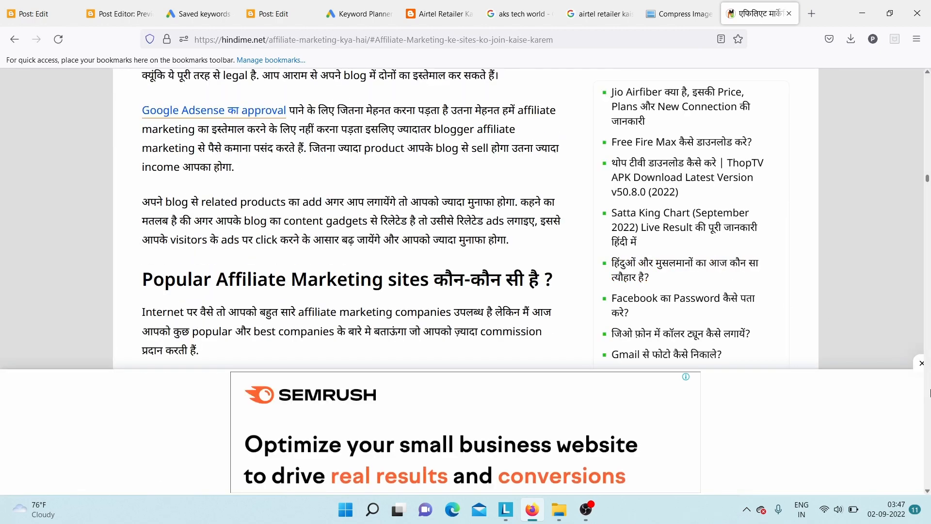
pyautogui.click(921, 363)
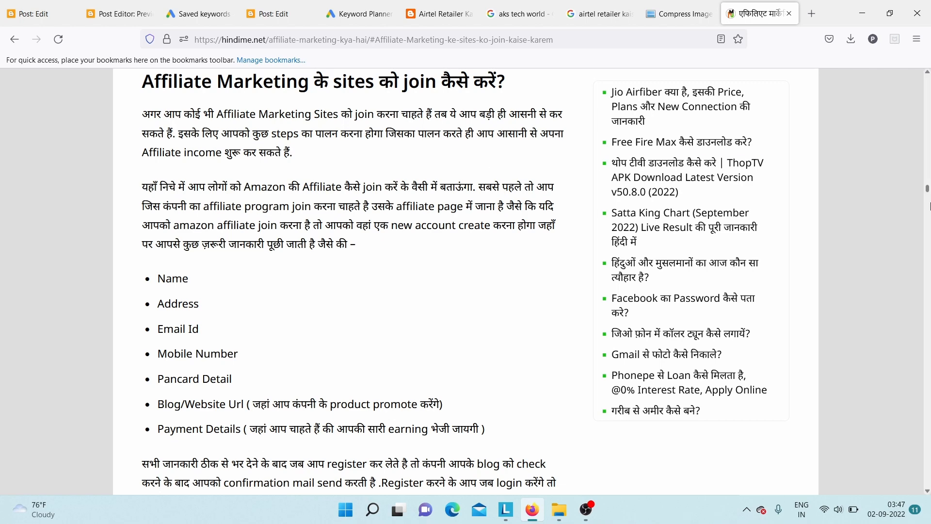
pyautogui.scroll(2, 924, 194)
pyautogui.scroll(-2, 926, 187)
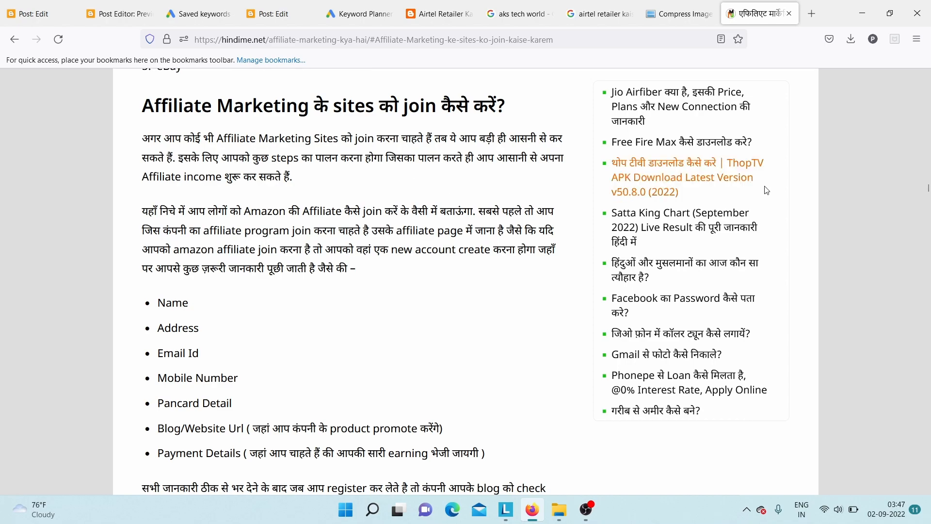
# Expand the hindime.net article's table of contents and compare its headings with the table of contents in the existing post's preview.
pyautogui.moveTo(927, 186); pyautogui.dragTo(929, 103)
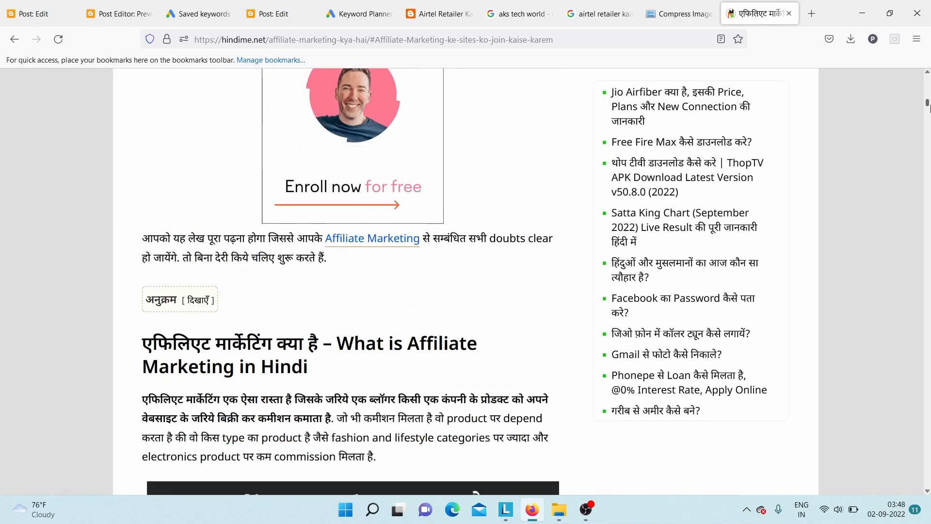
pyautogui.click(198, 300)
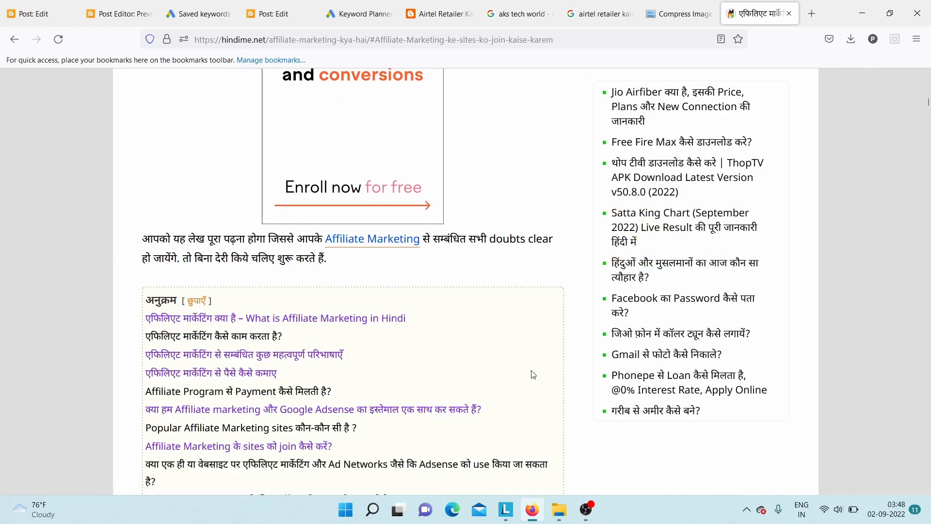
pyautogui.scroll(-6, 633, 433)
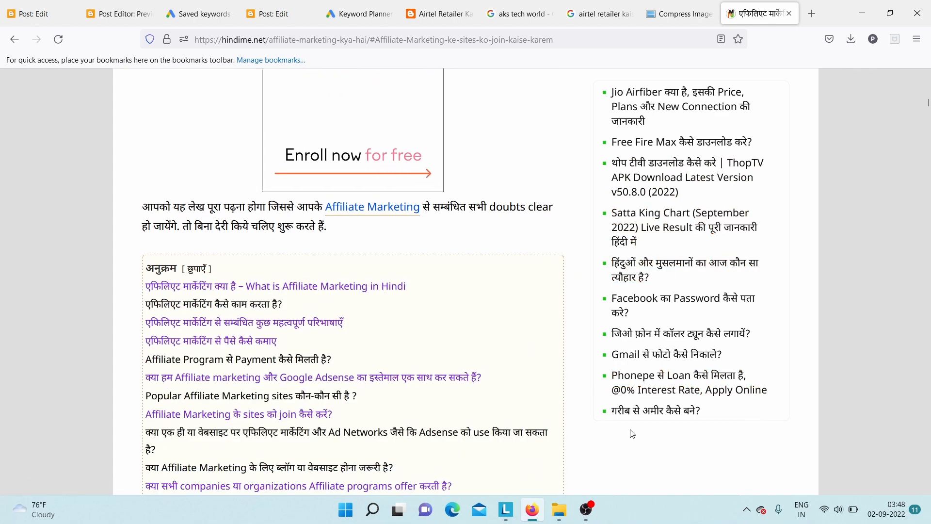
pyautogui.scroll(2, 632, 433)
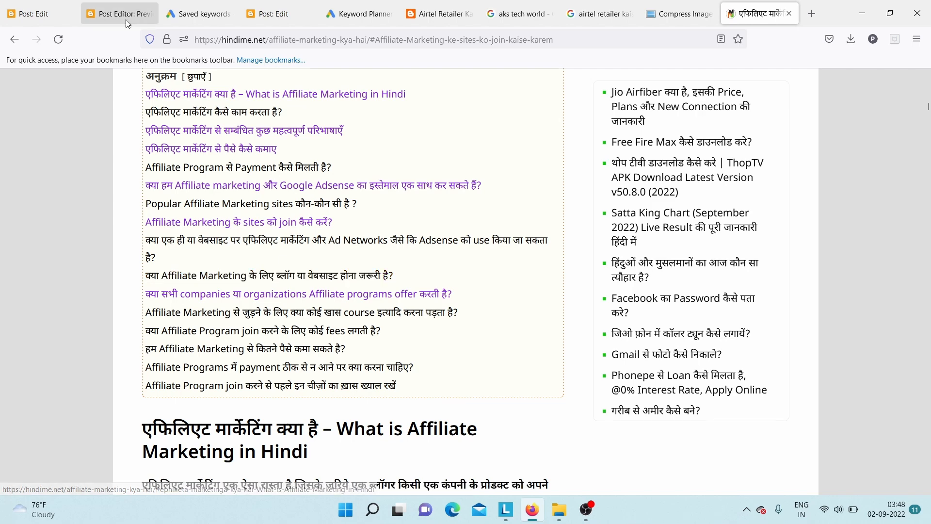
pyautogui.click(108, 4)
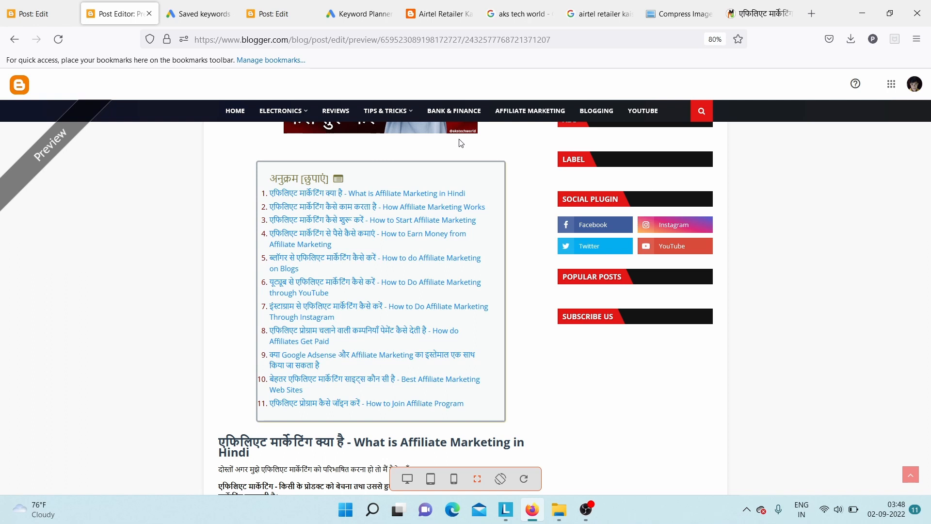
pyautogui.moveTo(928, 166); pyautogui.dragTo(927, 342)
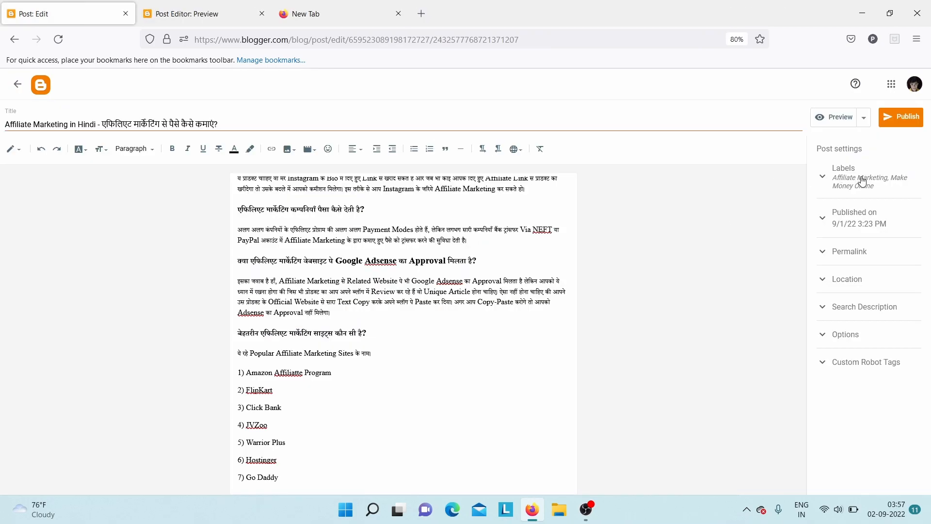
# Open the existing post's label settings, and view the live AKS Tech World blog's homepage category sections for comparison.
pyautogui.click(862, 182)
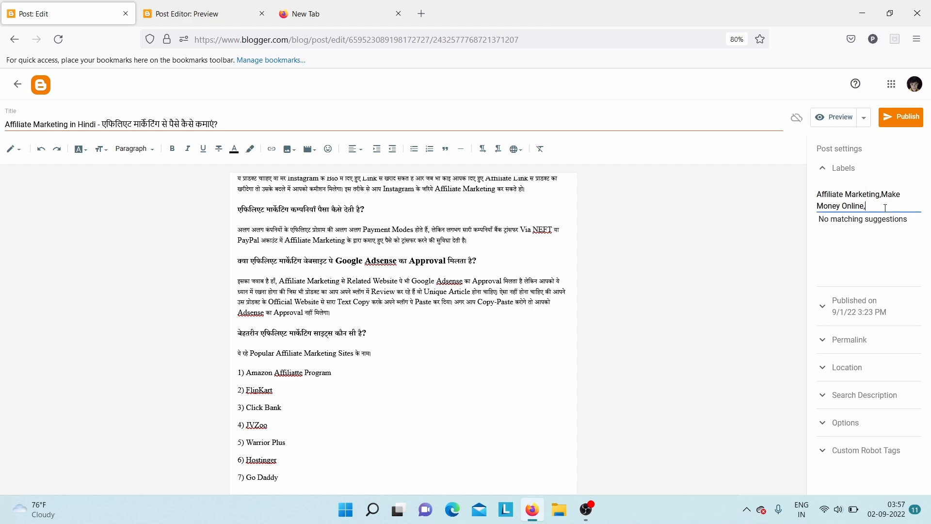
pyautogui.click(346, 13)
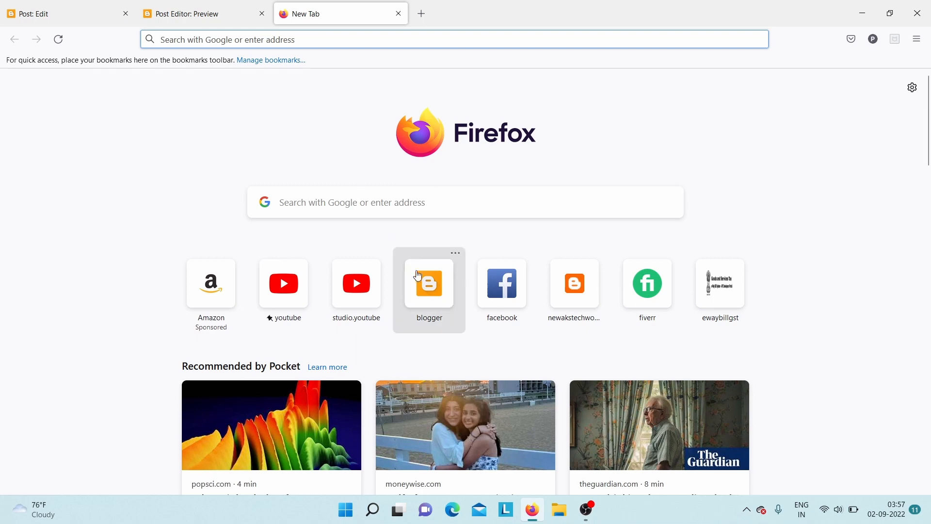
pyautogui.click(421, 282)
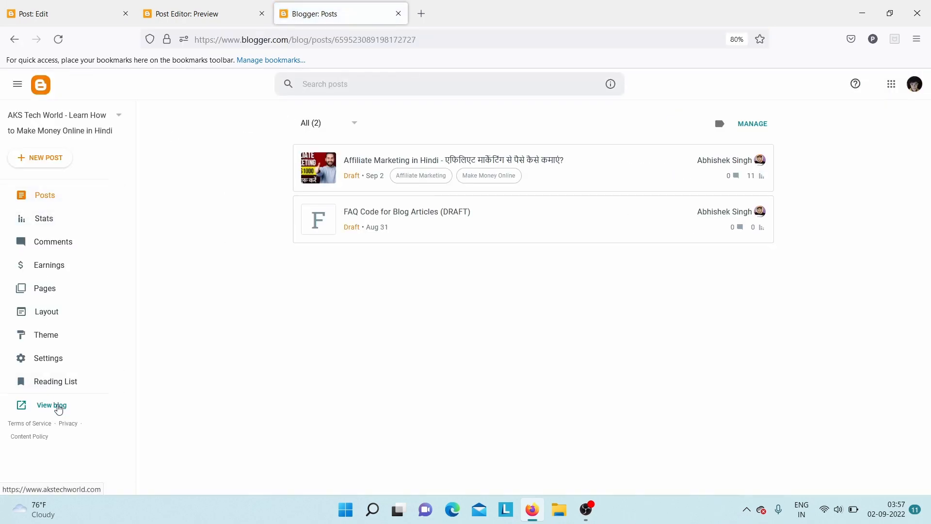
pyautogui.click(57, 406)
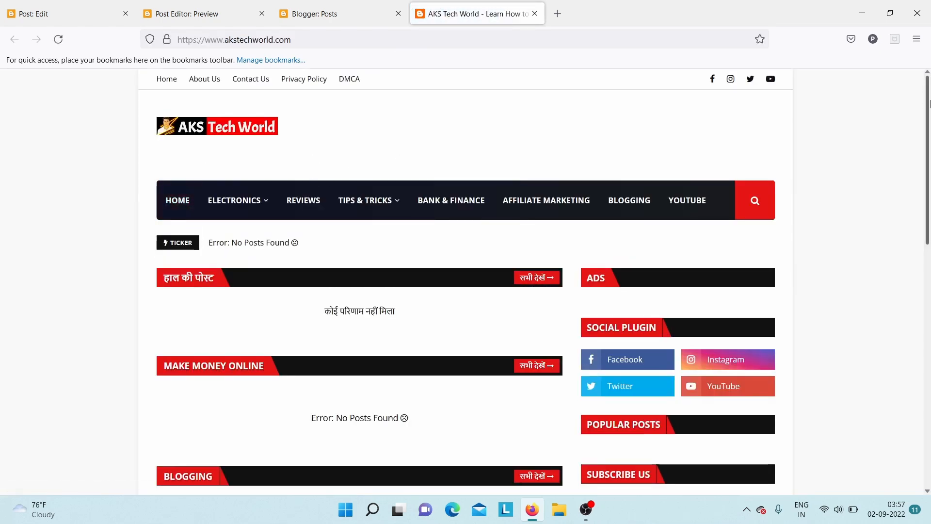
pyautogui.scroll(-2, 339, 243)
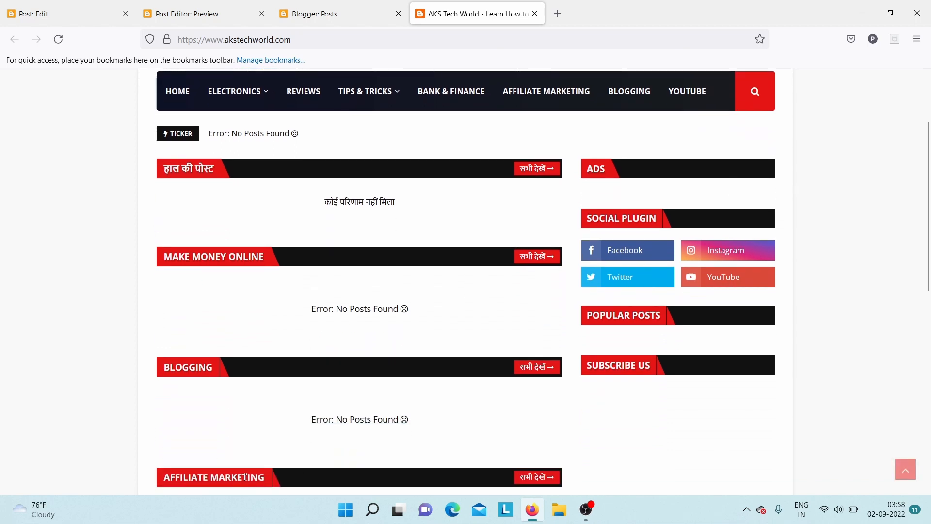
pyautogui.scroll(-1, 929, 204)
pyautogui.moveTo(928, 204); pyautogui.dragTo(928, 253)
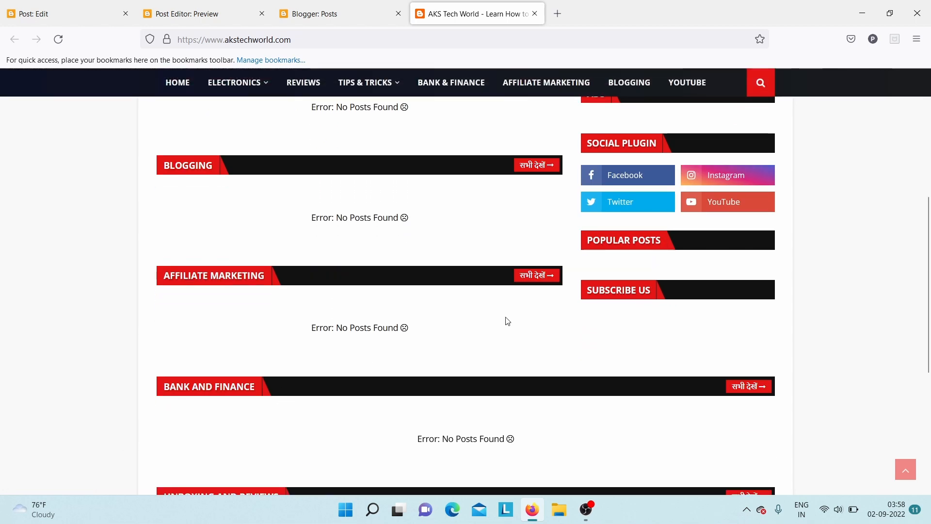
# Open the blog's layout and inspect the title and content of the Affiliate Marketing gadget under Featured Posts 02 without changing it.
pyautogui.click(364, 7)
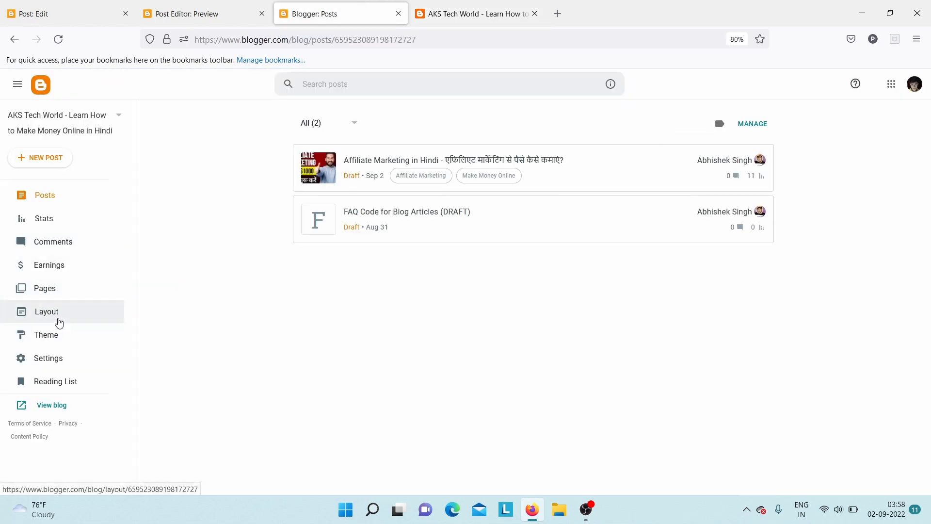
pyautogui.click(60, 321)
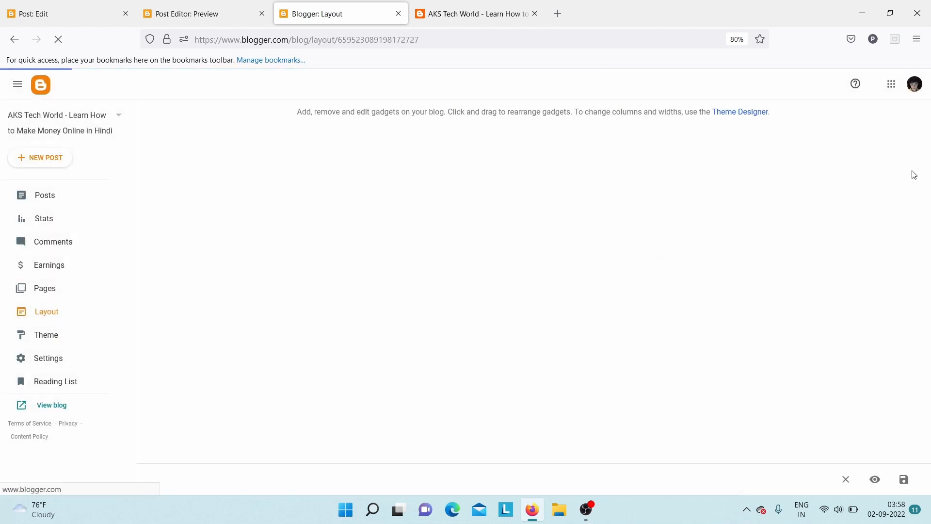
pyautogui.moveTo(928, 189); pyautogui.dragTo(928, 359)
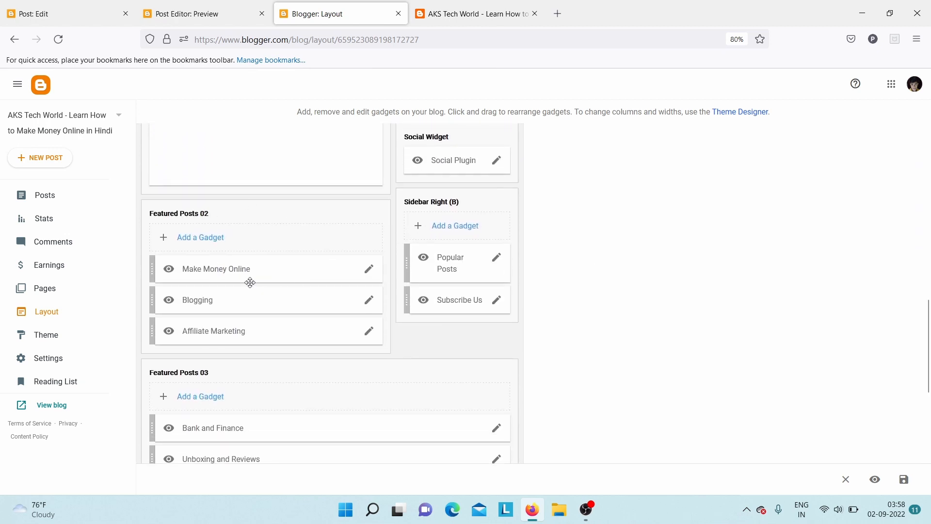
pyautogui.click(368, 333)
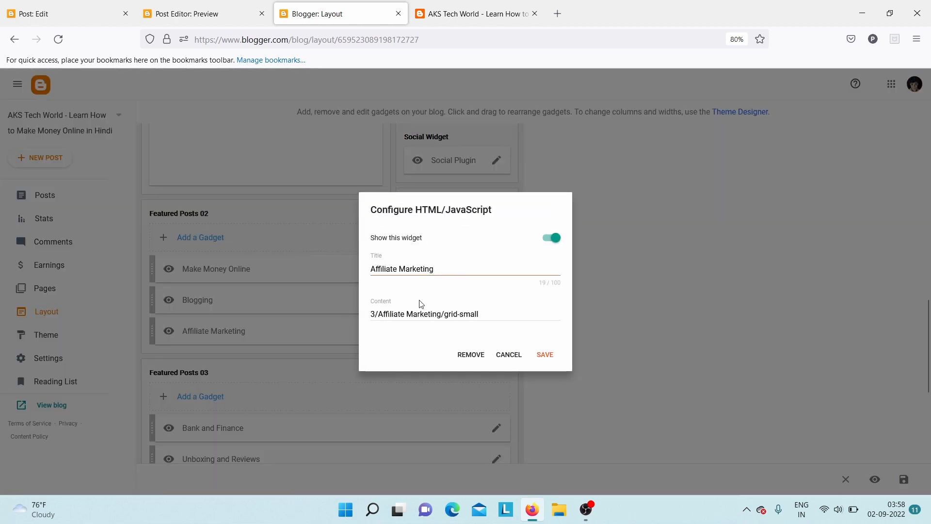
pyautogui.click(426, 313)
pyautogui.click(513, 357)
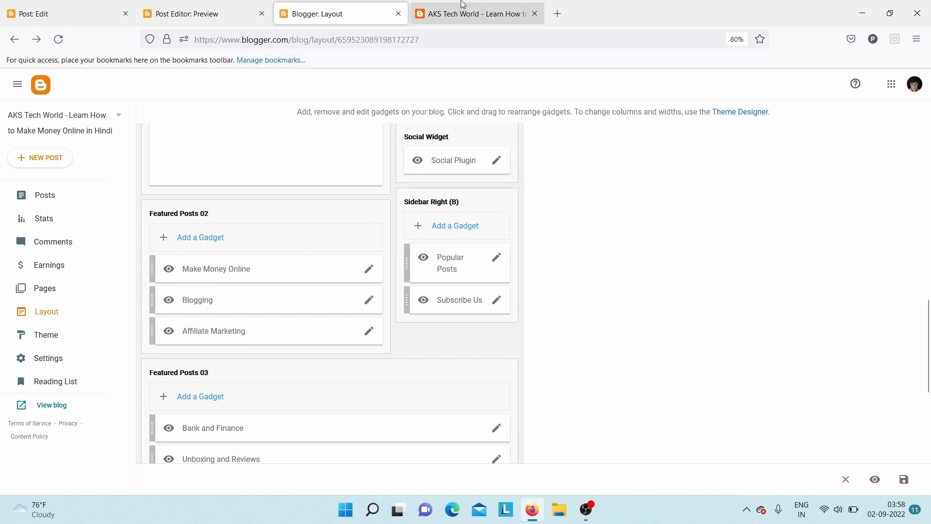
# Compare the post's Affiliate Marketing and Make Money Online labels with the category sections on the live blog's homepage.
pyautogui.click(462, 14)
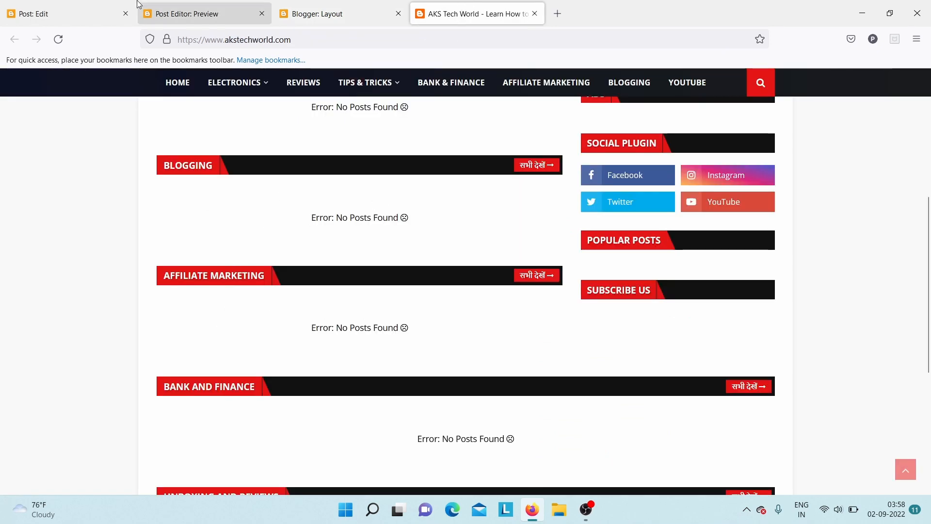
pyautogui.click(53, 6)
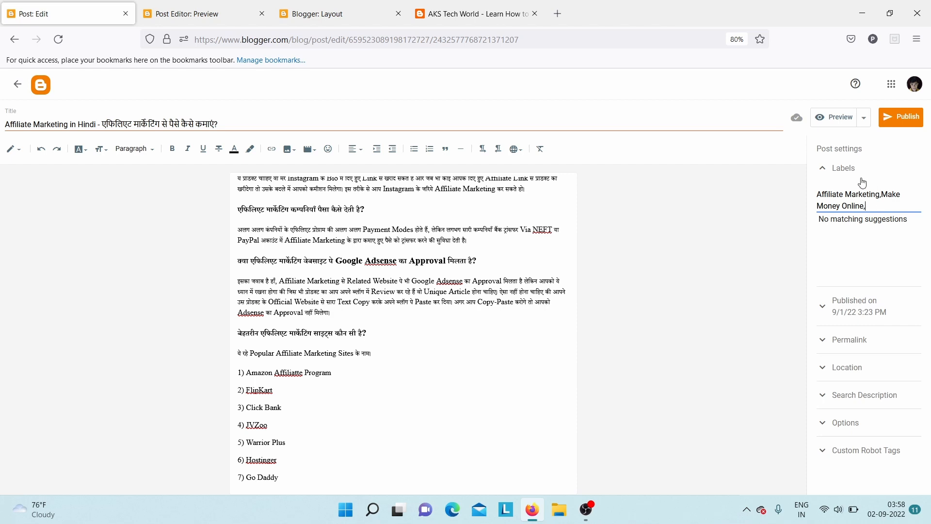
pyautogui.click(844, 172)
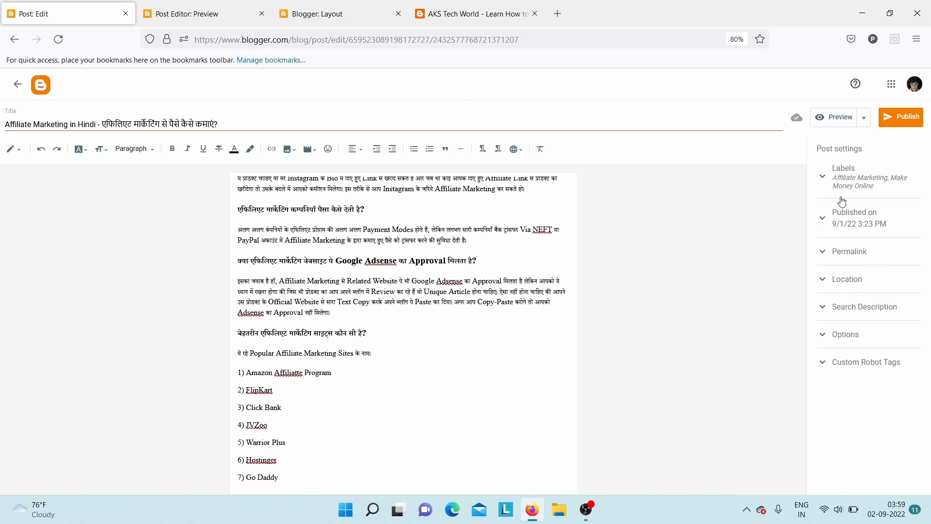
pyautogui.click(510, 4)
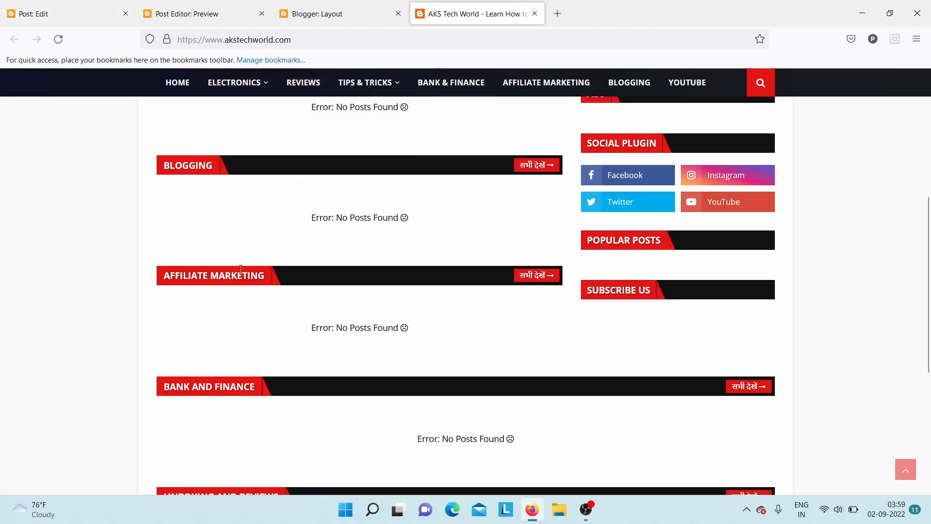
# Return to the affiliate marketing post in the editor, publish it and confirm the publication.
pyautogui.click(71, 4)
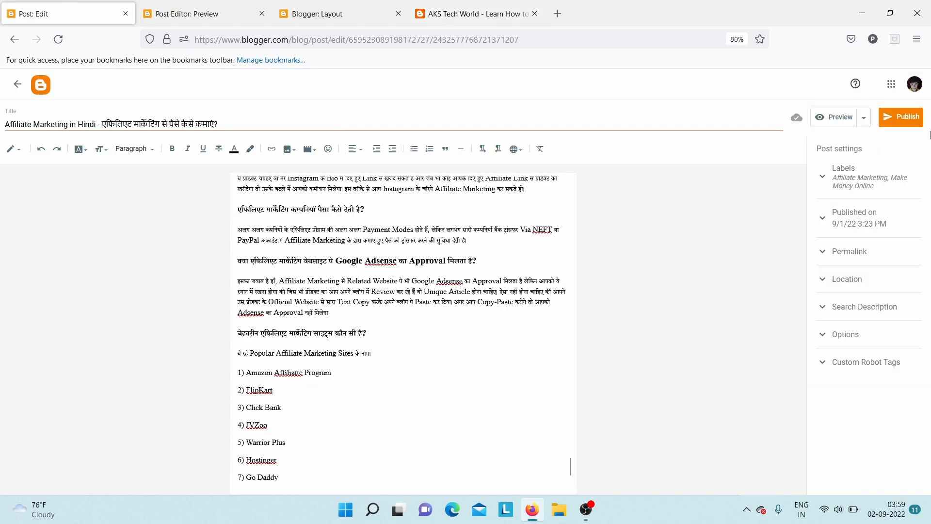
pyautogui.click(903, 120)
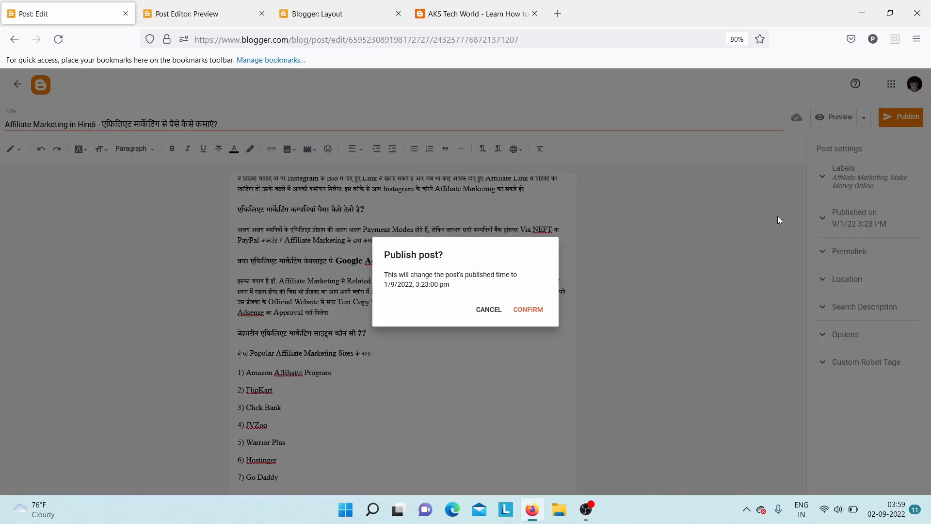
pyautogui.click(527, 312)
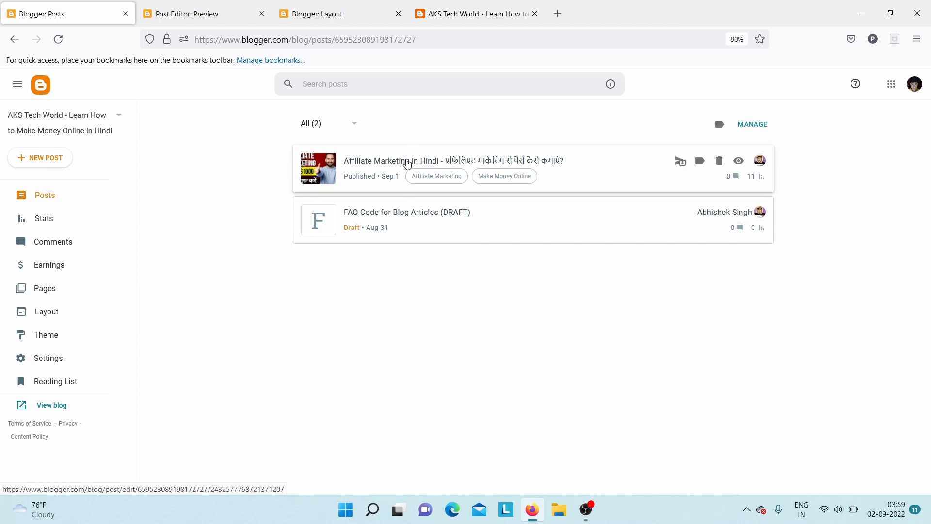
# Reload the live blog's homepage and check the recent posts, Make Money Online, Blogging and Affiliate Marketing sections for the published post.
pyautogui.click(471, 4)
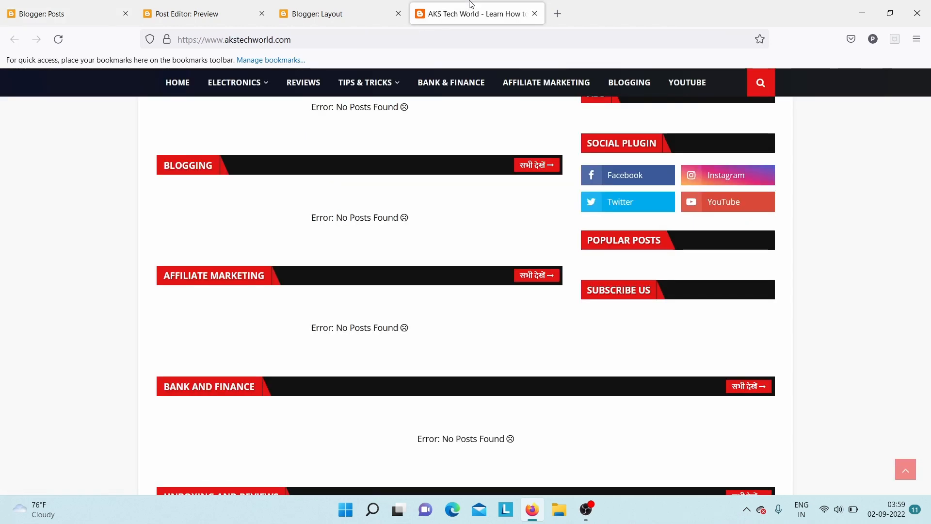
pyautogui.press('F5')
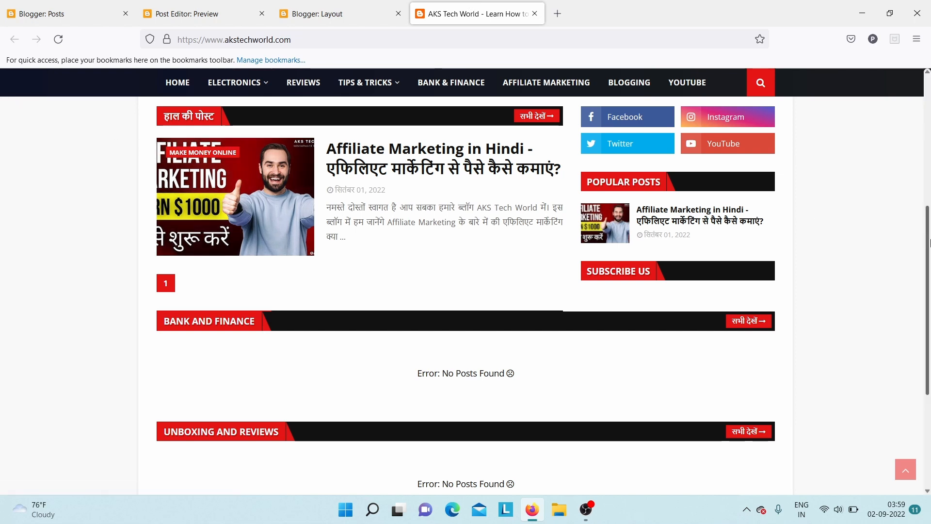
pyautogui.scroll(-5, 928, 289)
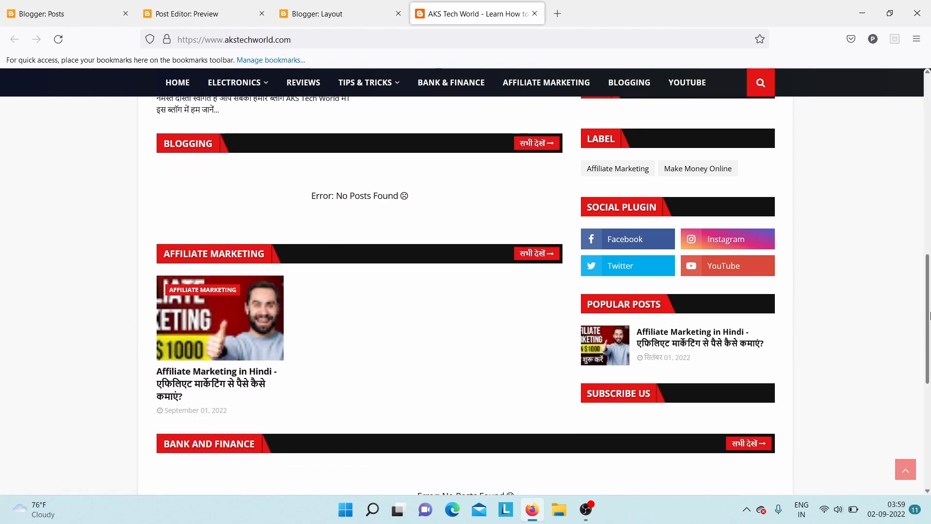
pyautogui.moveTo(928, 315); pyautogui.dragTo(928, 230)
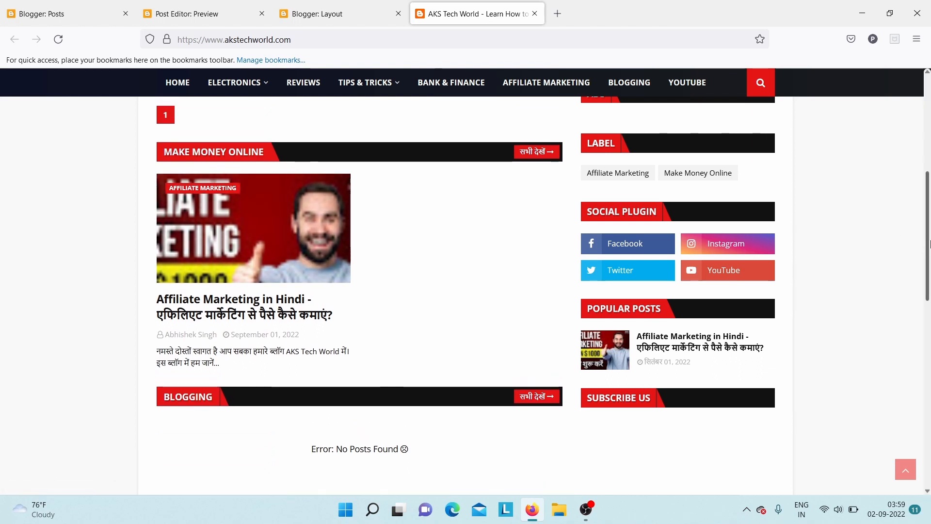
pyautogui.scroll(-3, 395, 346)
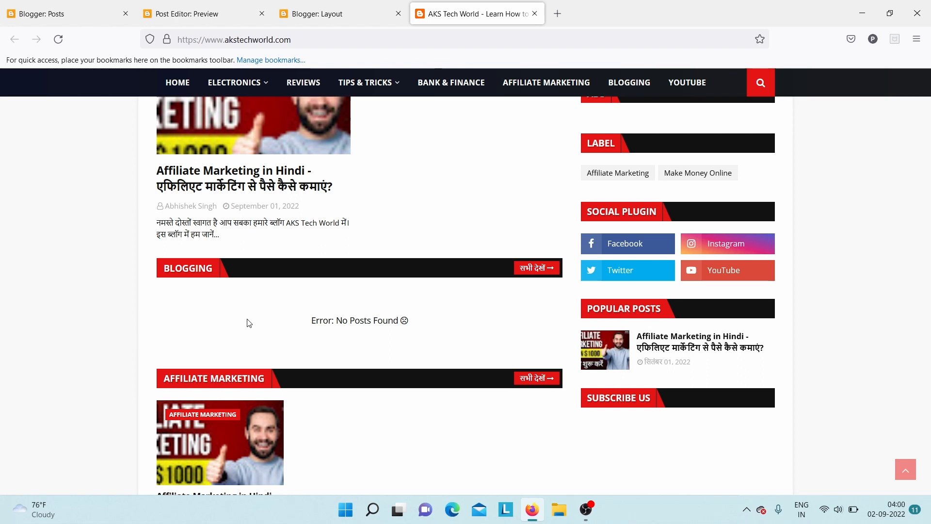
# Return to the Blogger posts list and look at the published affiliate marketing post's entry, labels and available actions.
pyautogui.click(94, 5)
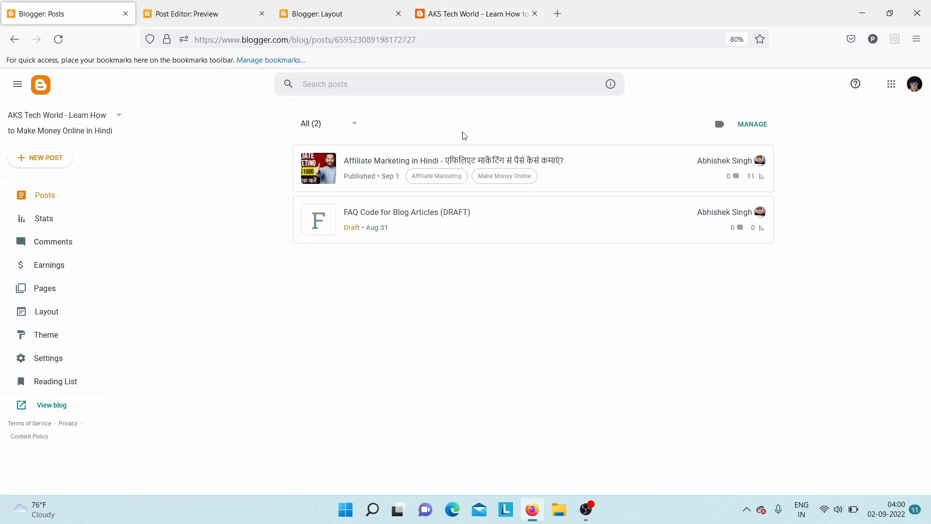
pyautogui.moveTo(464, 171)
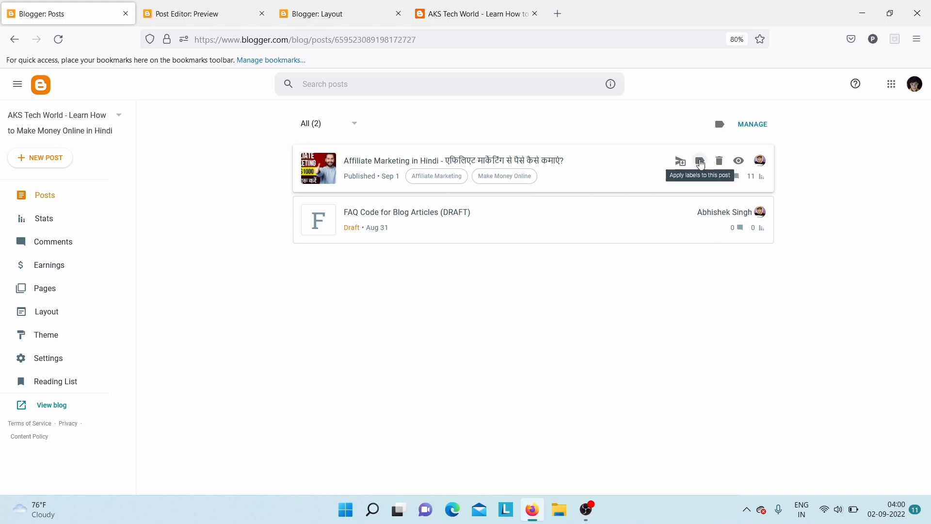
pyautogui.click(538, 431)
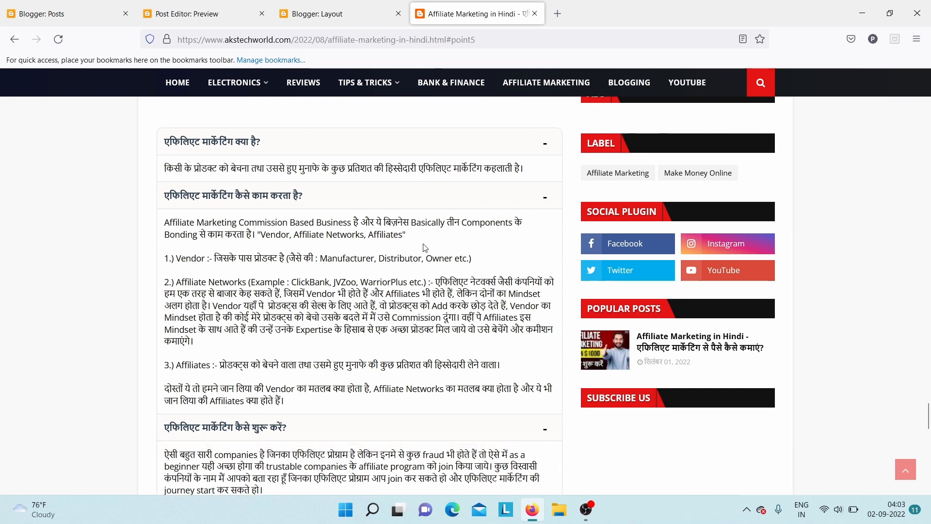
# Review the affiliate marketing post's preview from its title and introduction through the featured image to the table of contents.
pyautogui.click(234, 4)
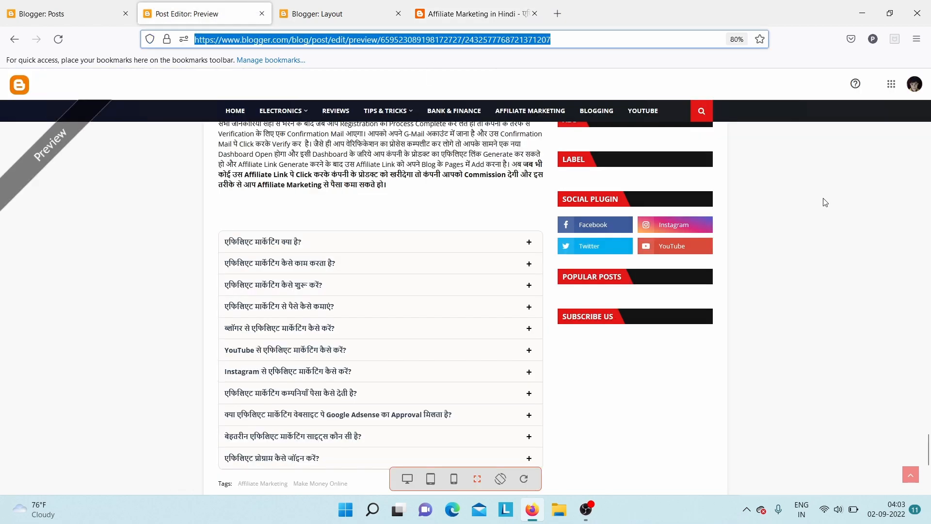
pyautogui.moveTo(929, 450); pyautogui.dragTo(929, 62)
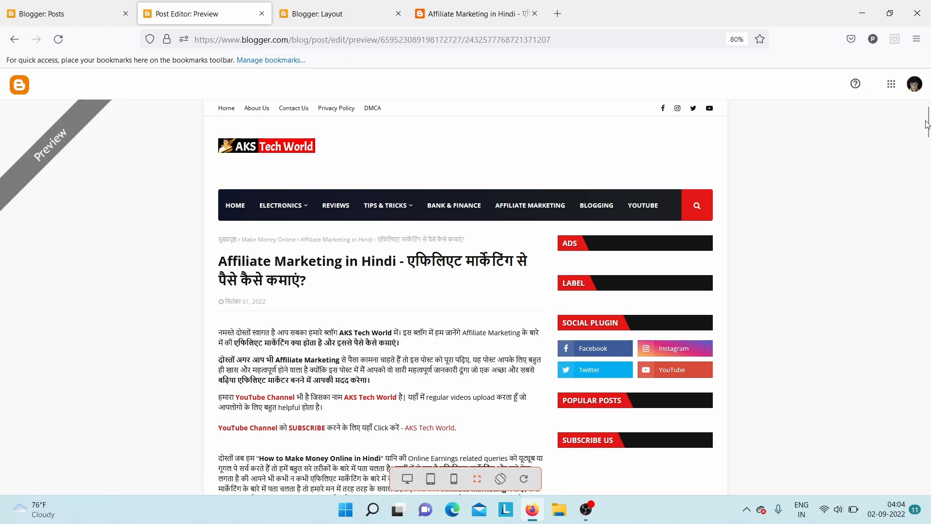
pyautogui.moveTo(927, 124); pyautogui.dragTo(928, 138)
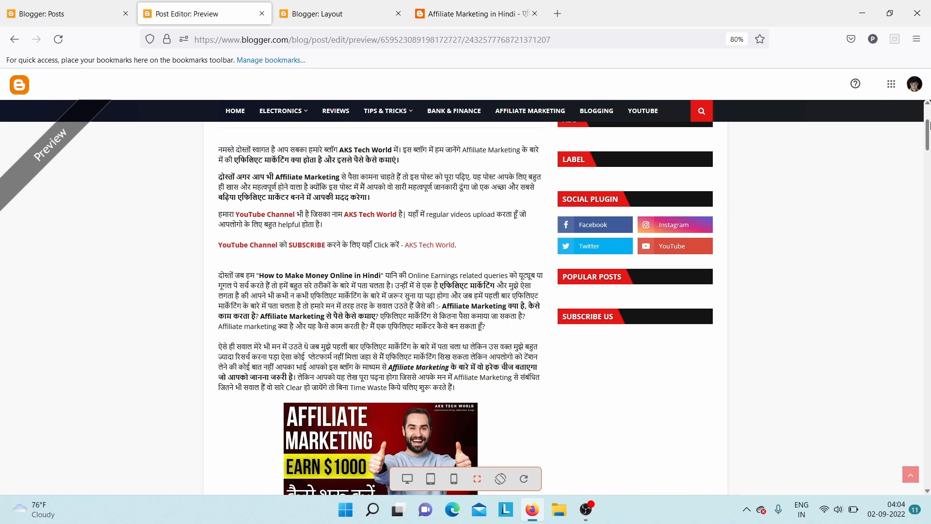
pyautogui.moveTo(929, 125); pyautogui.dragTo(929, 144)
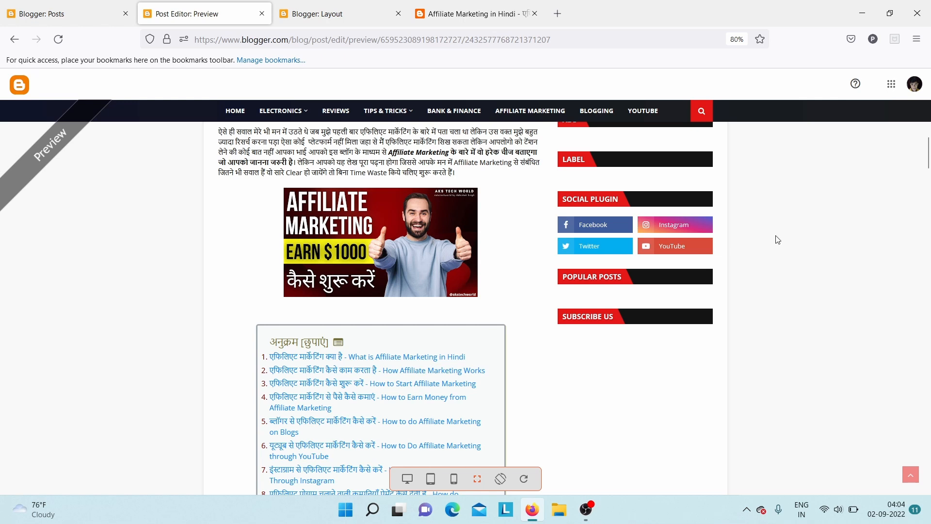
pyautogui.scroll(-1, 927, 153)
pyautogui.moveTo(928, 146); pyautogui.dragTo(927, 159)
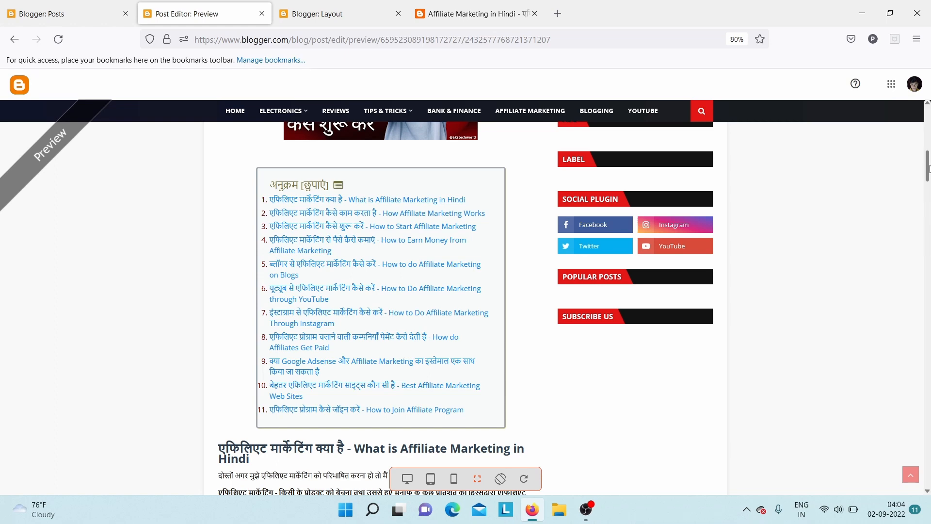
# Review the rest of the post's preview, covering the section headings, the embedded YouTube video and the FAQ block.
pyautogui.moveTo(928, 160); pyautogui.dragTo(928, 192)
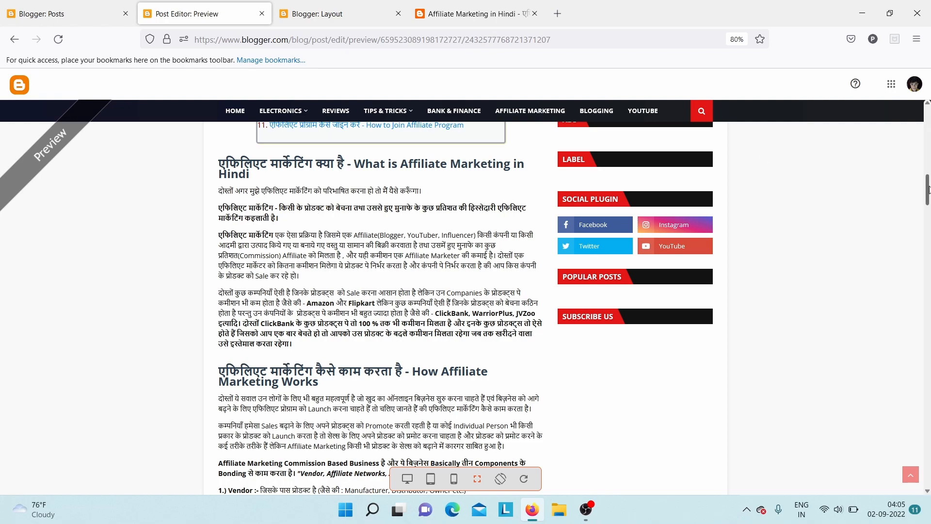
pyautogui.scroll(-1, 928, 193)
pyautogui.moveTo(928, 193); pyautogui.dragTo(928, 261)
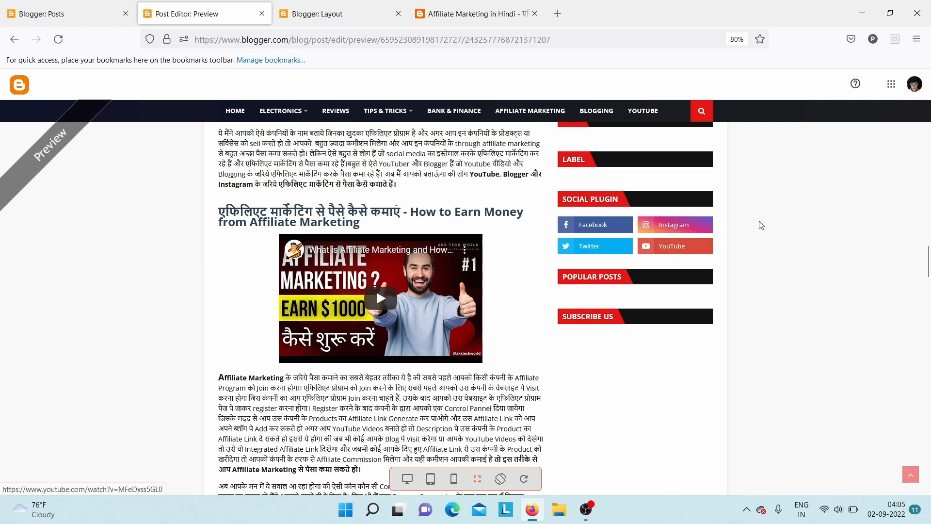
pyautogui.moveTo(927, 260); pyautogui.dragTo(927, 447)
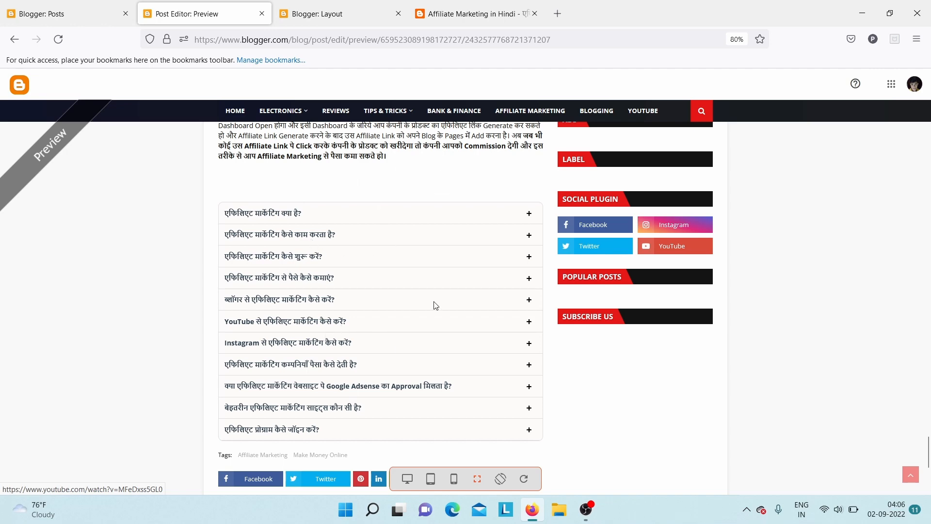
# Return to the post editor and check the post's permalink and search description settings.
pyautogui.hotkey('ctrl', 'shift', 'Tab')
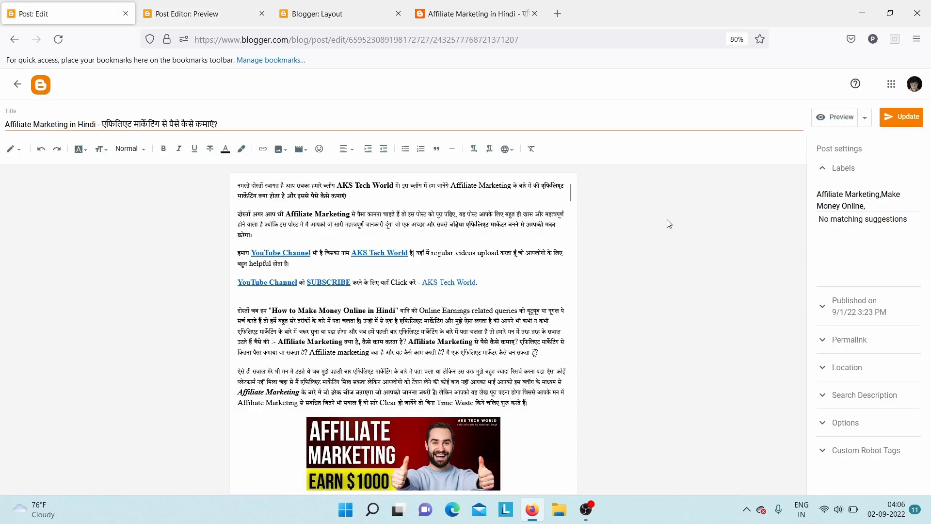
pyautogui.click(861, 342)
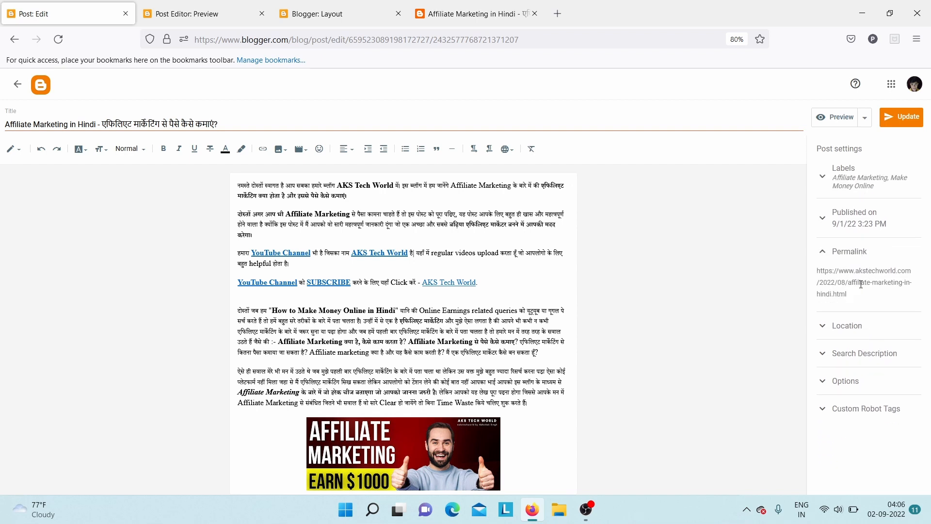
pyautogui.click(863, 352)
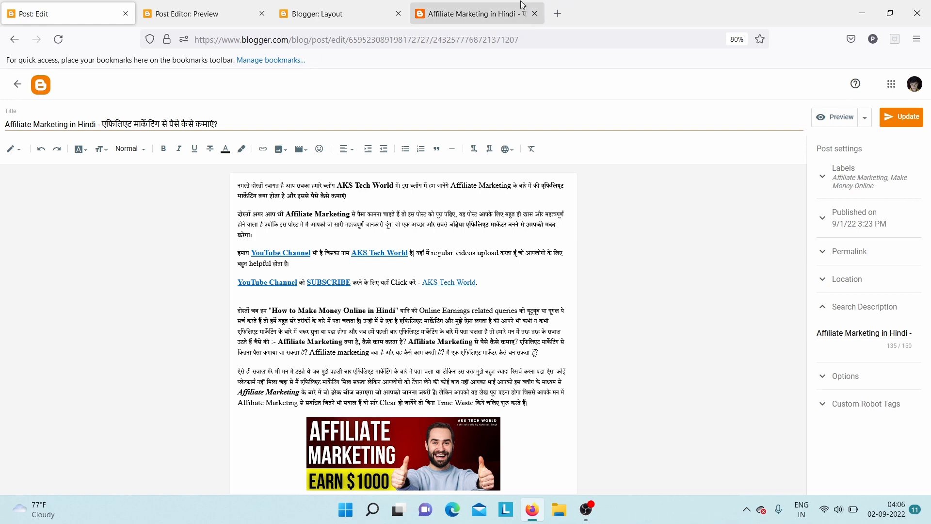
# Switch to the published article on the live blog and view it from its title and introduction.
pyautogui.click(421, 5)
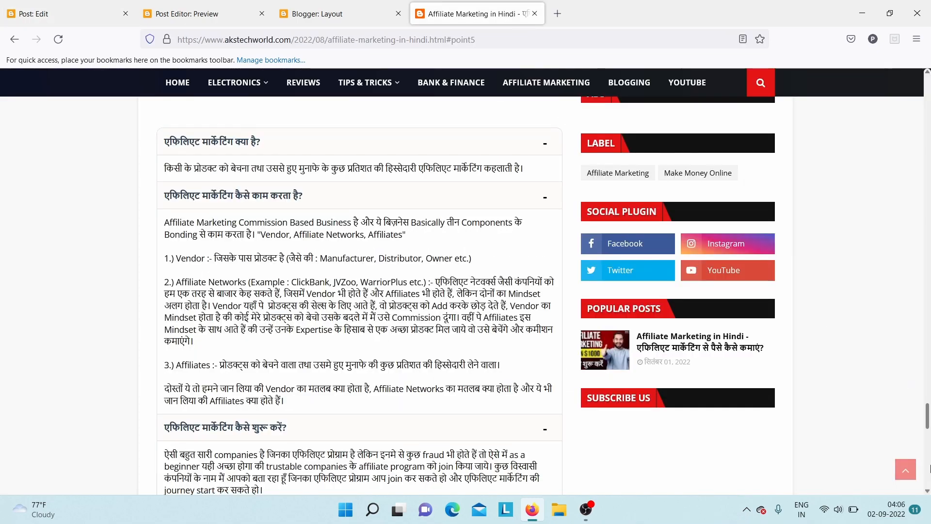
pyautogui.moveTo(927, 416); pyautogui.dragTo(929, 60)
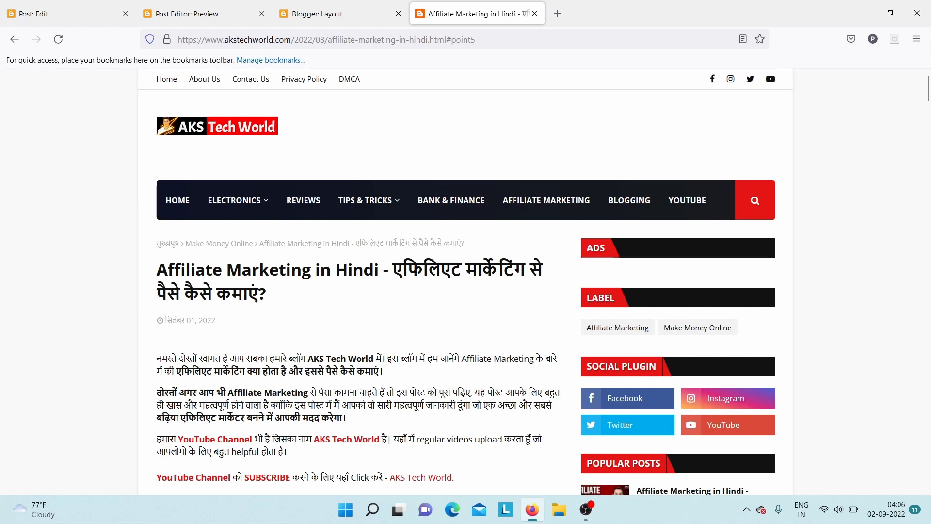